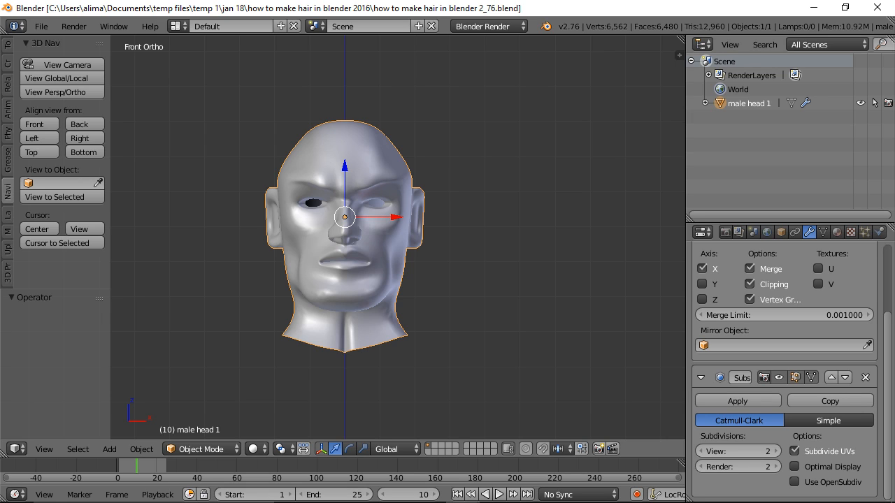
# - Open the user preferences and show the Input settings
pyautogui.click(564, 148)
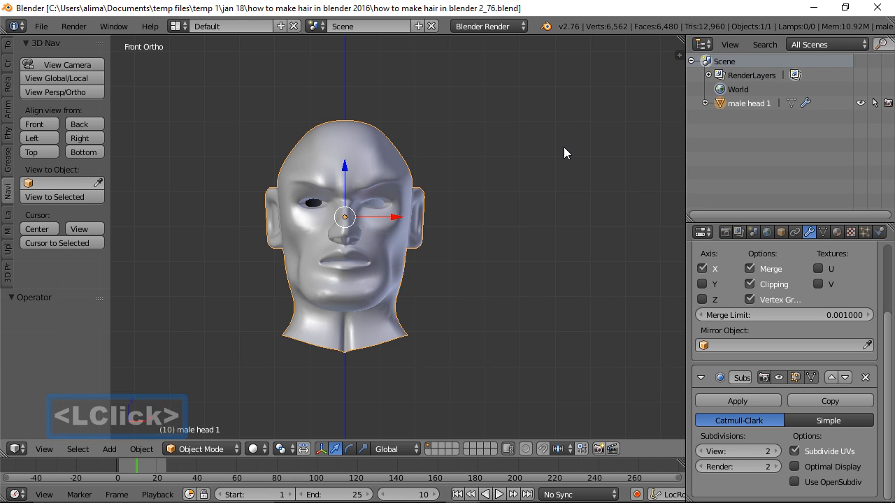
pyautogui.click(41, 26)
pyautogui.click(97, 181)
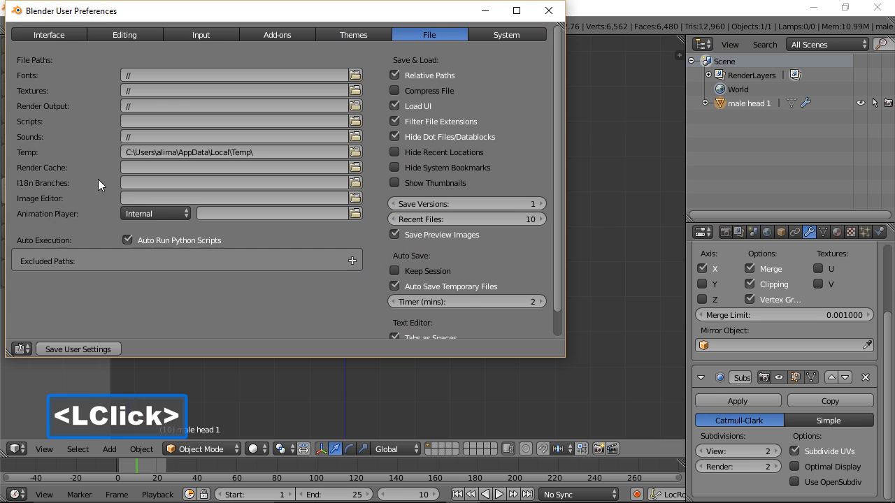
pyautogui.click(218, 34)
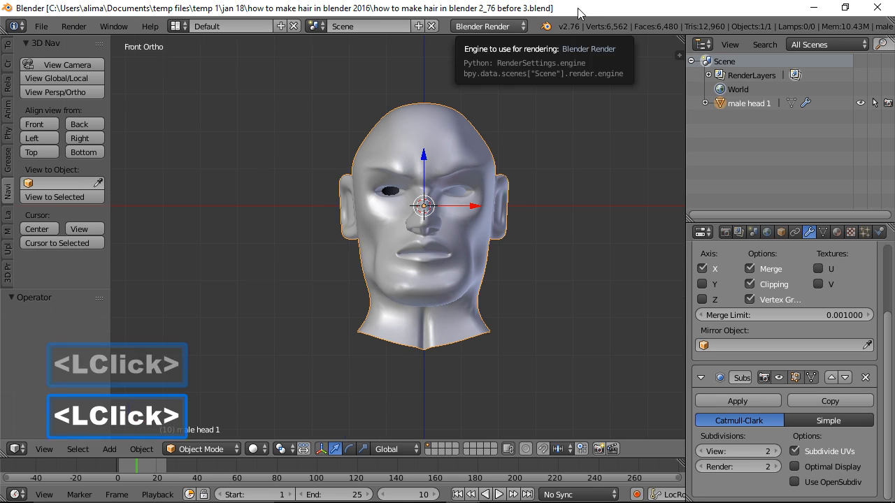
# - Add a cube mesh at the centre of the scene, where the male head is
pyautogui.scroll(-6, 571, 172)
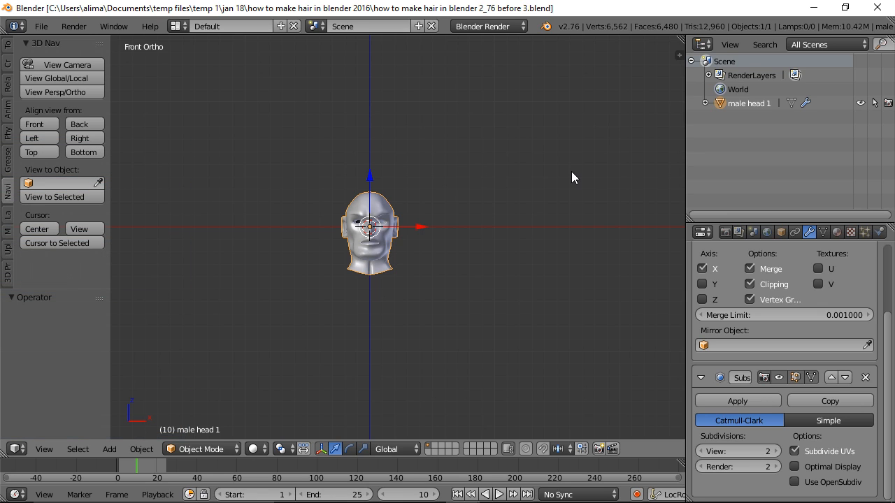
pyautogui.hotkey('shift', 'a')
pyautogui.moveTo(571, 173)
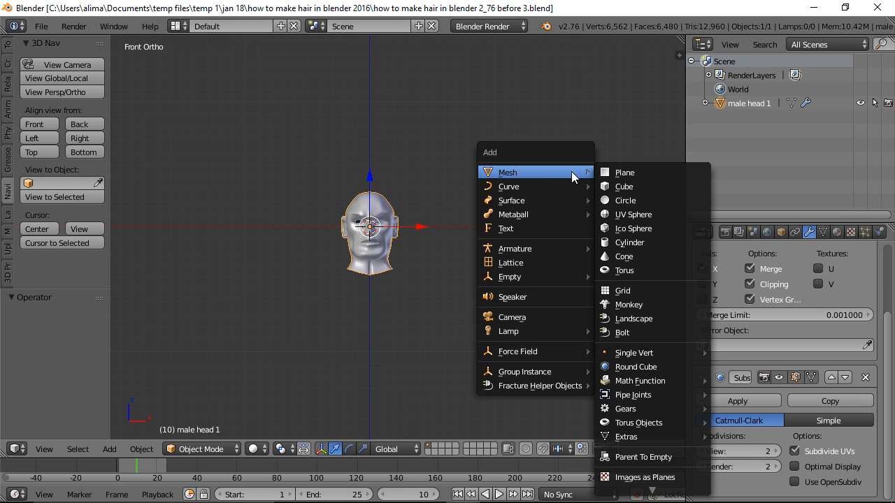
pyautogui.click(637, 185)
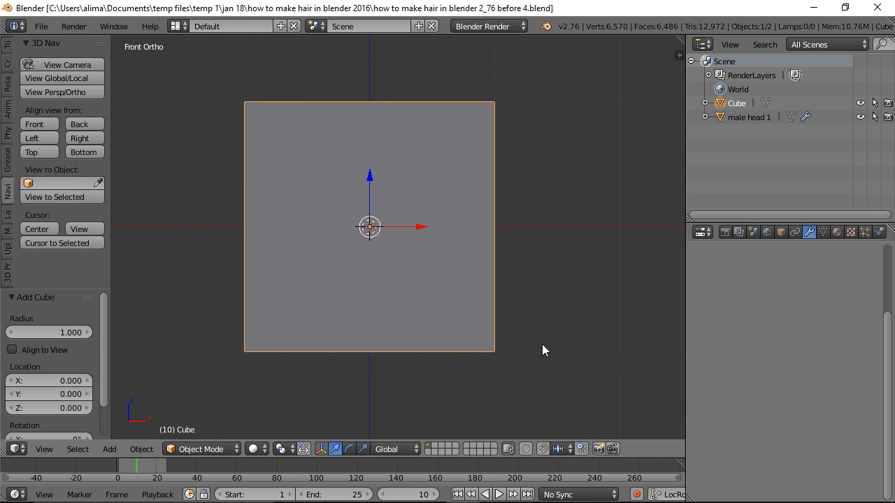
# - Put the cube in Edit Mode and apply Subdivide Smooth to the whole mesh with one cut
pyautogui.click(230, 449)
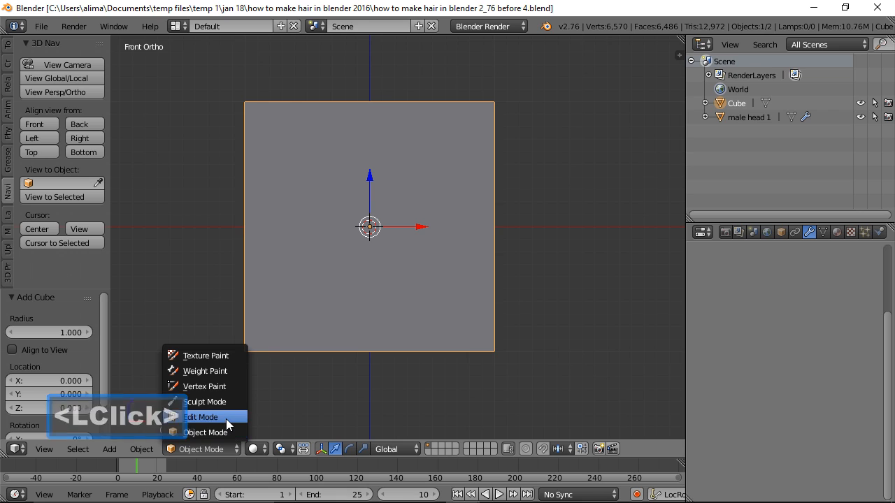
pyautogui.click(225, 419)
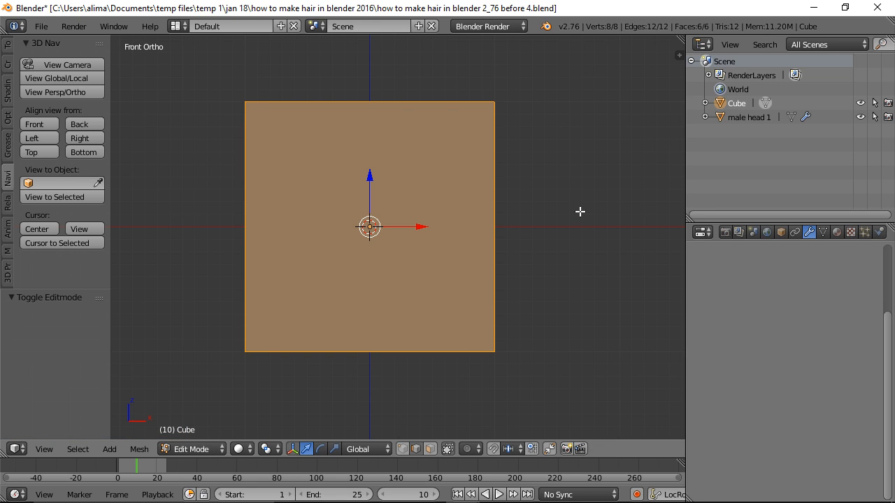
pyautogui.press('w')
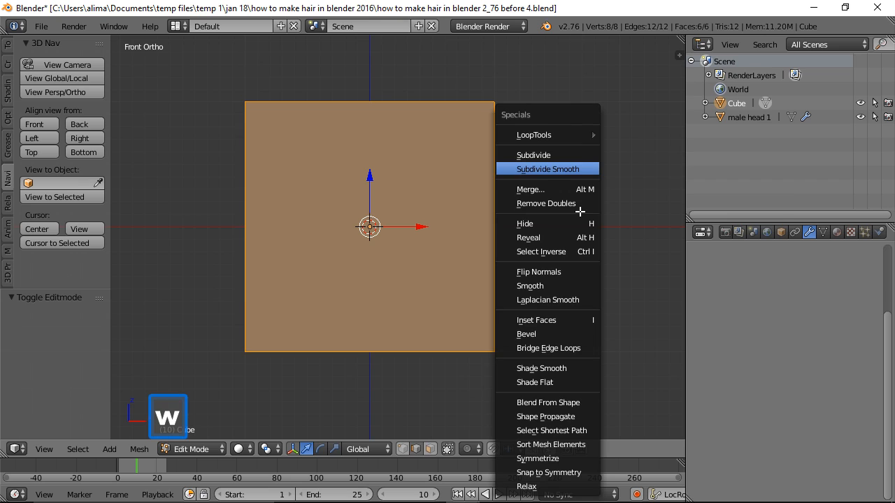
pyautogui.click(564, 170)
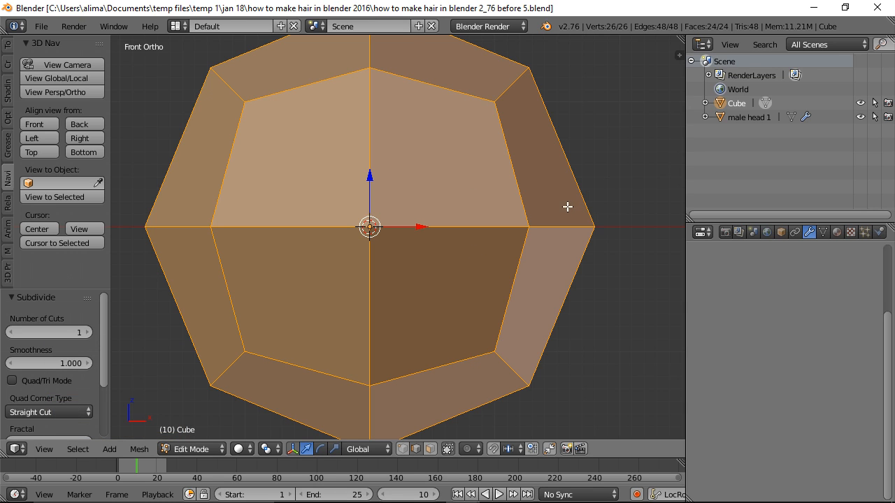
# - Scale the subdivided mesh by about 0.46 along X and about 1.37 along Z
pyautogui.scroll(-4, 568, 206)
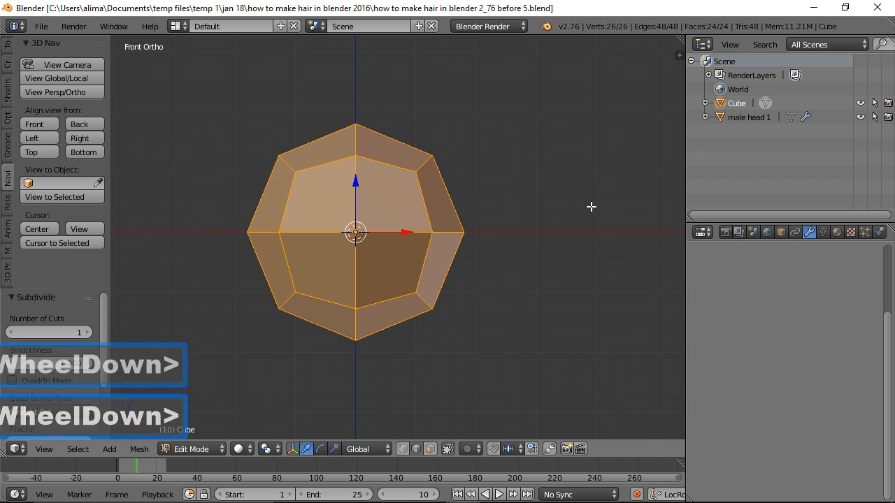
pyautogui.press('s')
pyautogui.press('x')
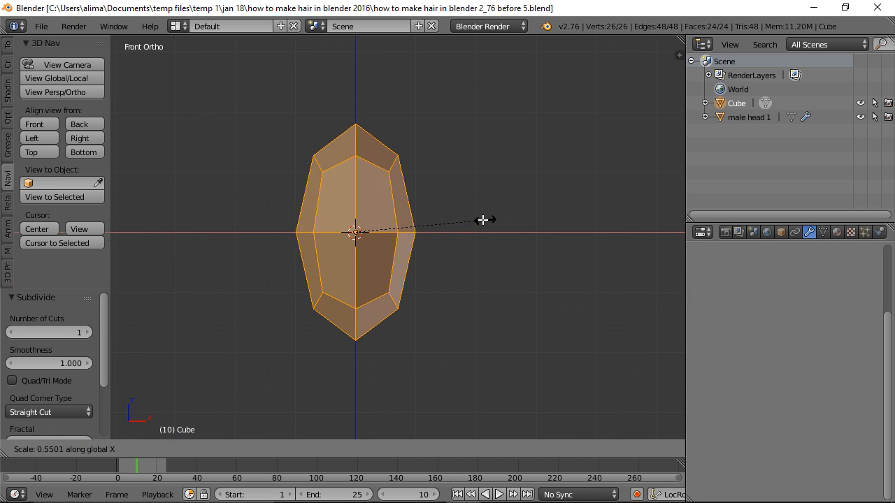
pyautogui.click(466, 221)
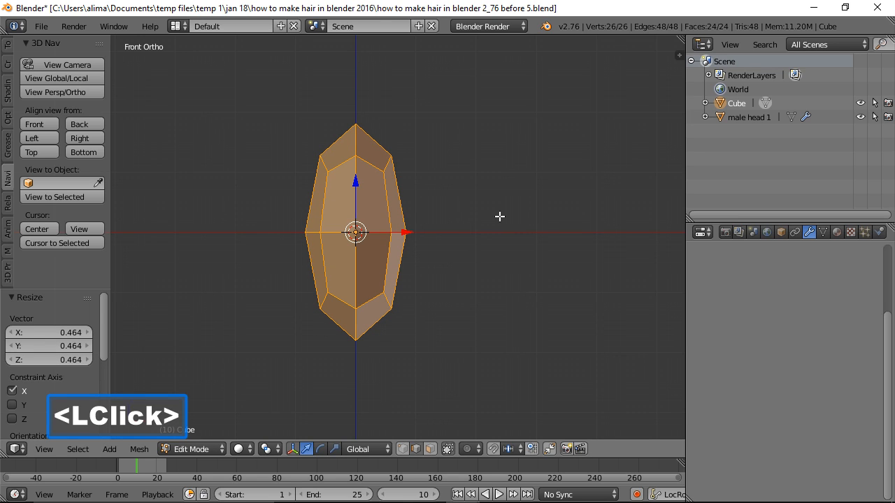
pyautogui.press('s')
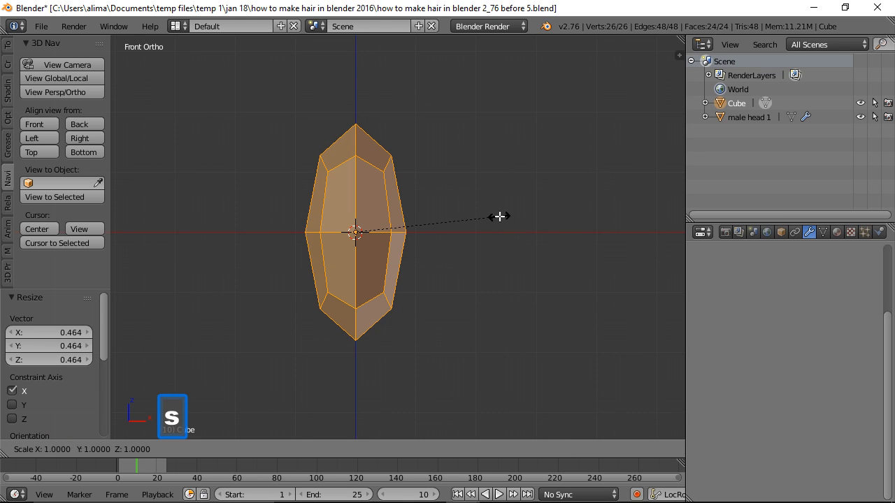
pyautogui.press('z')
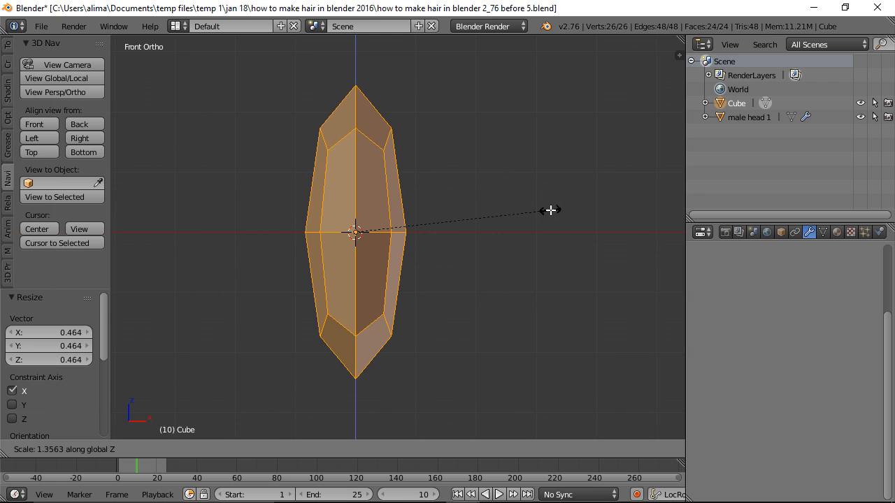
pyautogui.click(552, 209)
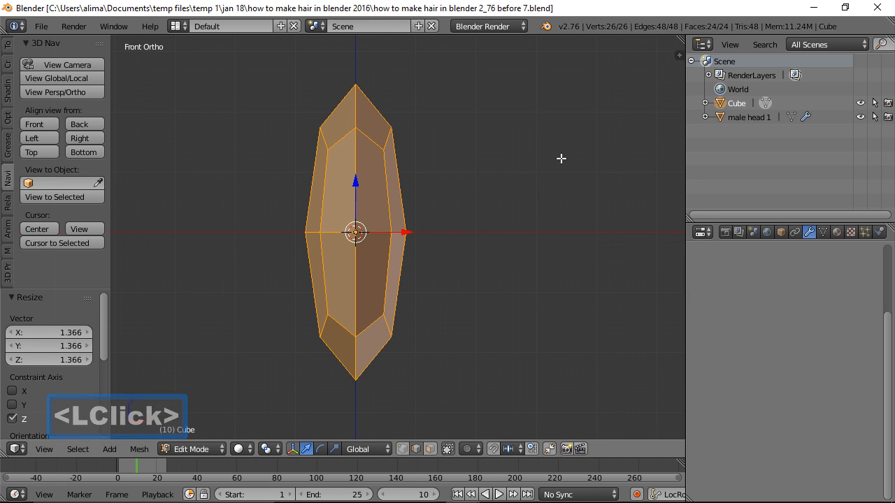
# - Scale the whole mesh by about 0.55 along the Y axis
pyautogui.moveTo(560, 159); pyautogui.dragTo(437, 170, button='middle')
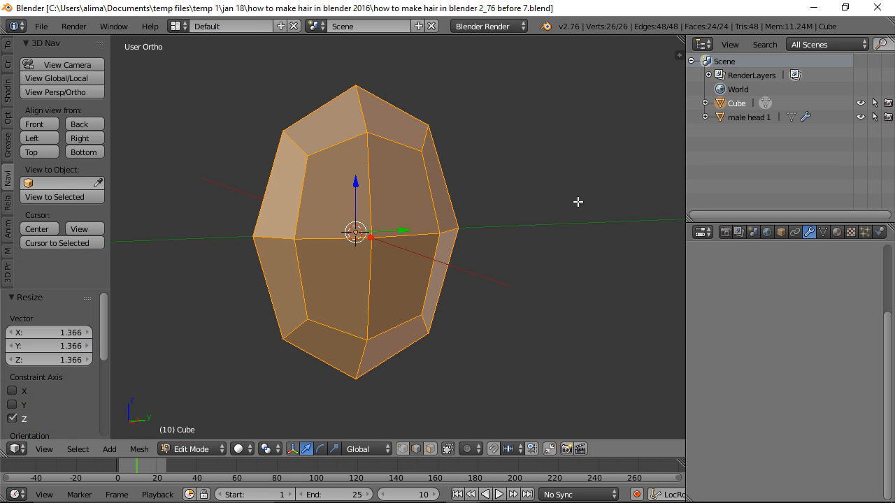
pyautogui.press('s')
pyautogui.press('y')
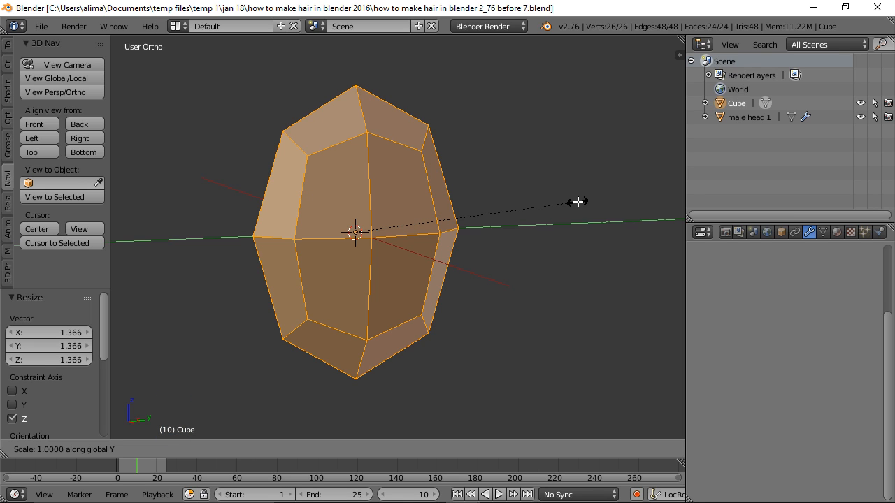
pyautogui.click(477, 214)
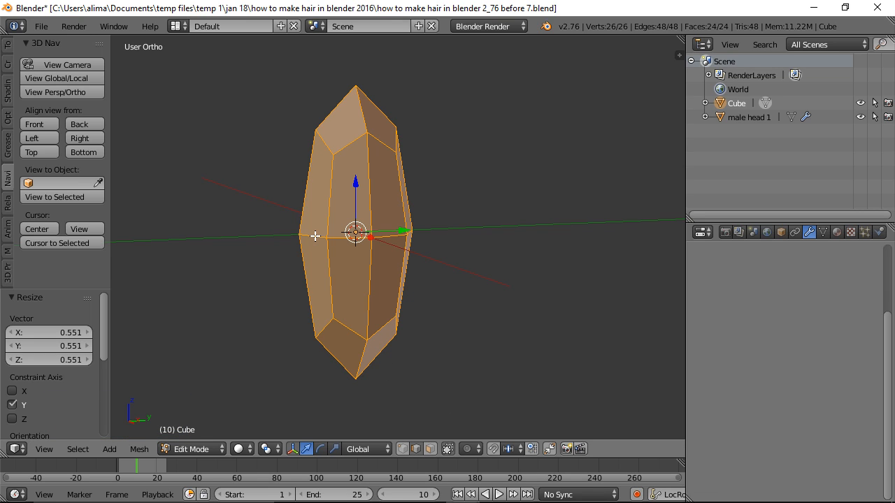
# - Select the horizontal edge loop around the middle of the mesh and move it a short distance along negative Y
pyautogui.press('alt')
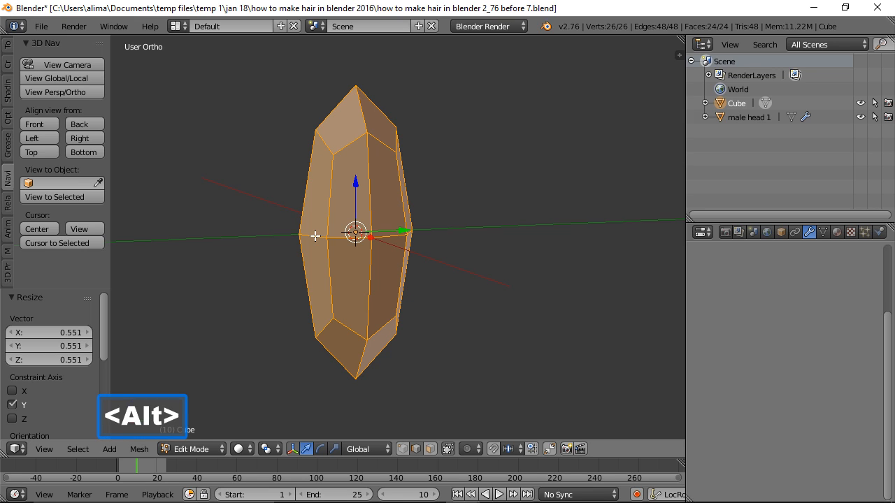
pyautogui.keyDown('alt'); pyautogui.click(315, 237); pyautogui.keyUp('alt')
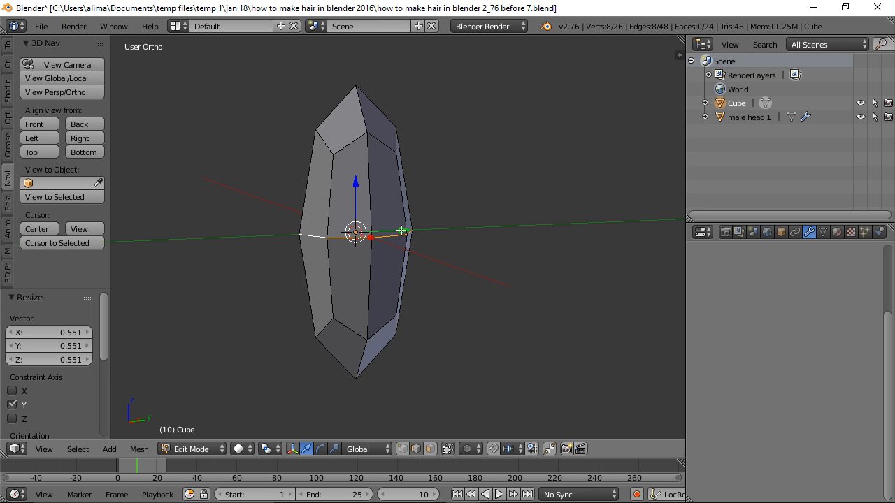
pyautogui.moveTo(403, 230); pyautogui.dragTo(392, 233)
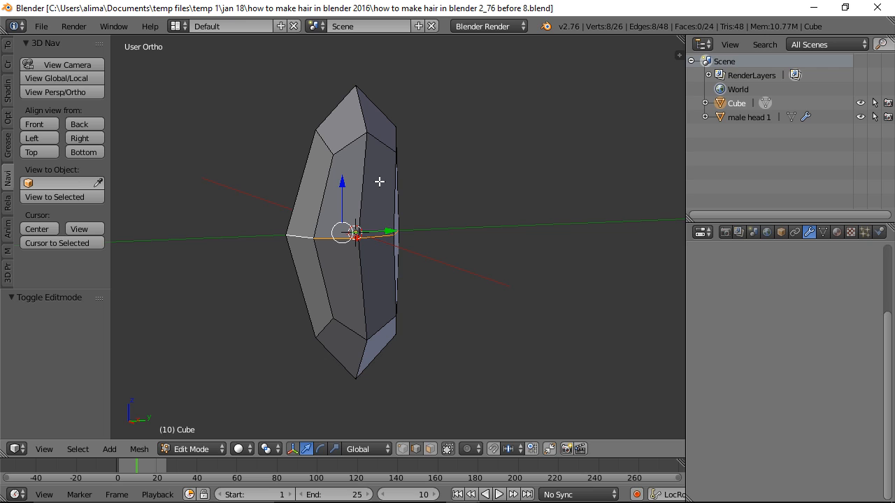
# - Add two centred horizontal loop cuts, one above and one below the middle edge loop, without sliding them
pyautogui.hotkey('ctrl', 'r')
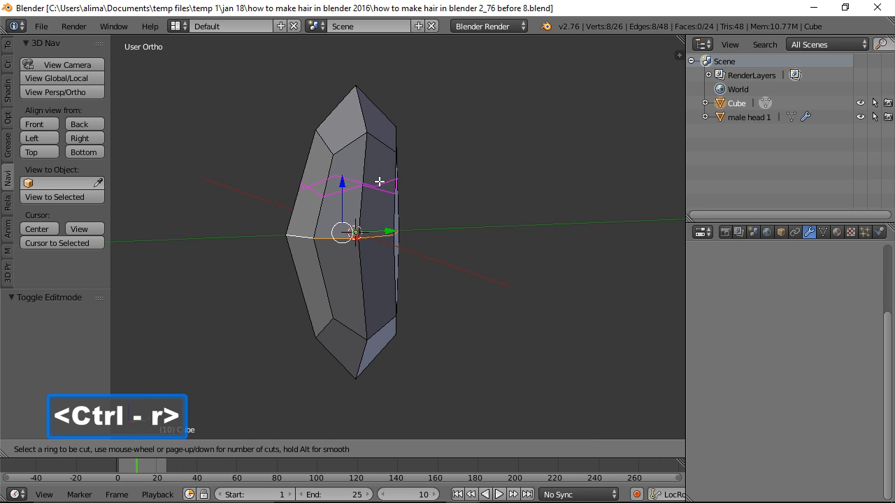
pyautogui.click(379, 182)
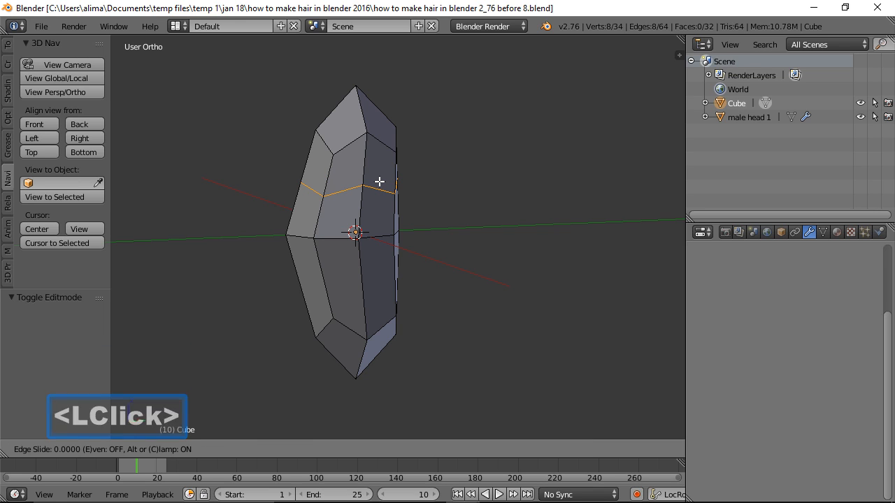
pyautogui.click(379, 182)
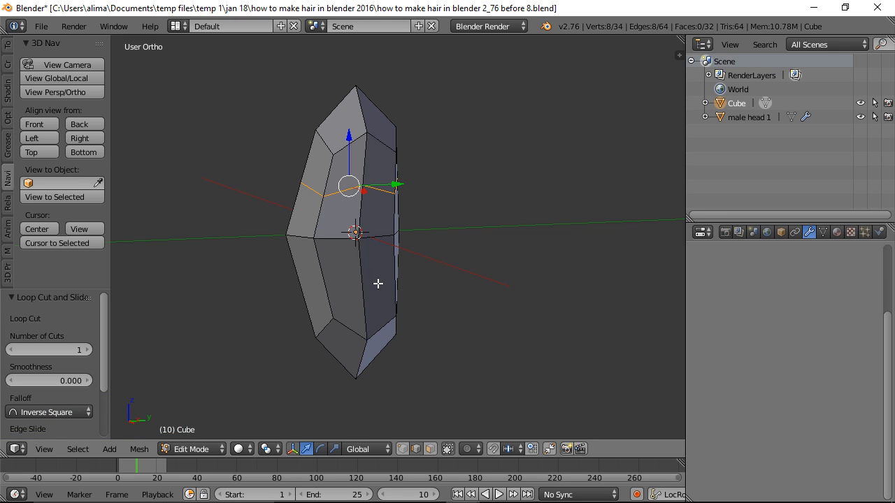
pyautogui.press('ctrl')
pyautogui.hotkey('ctrl', 'r')
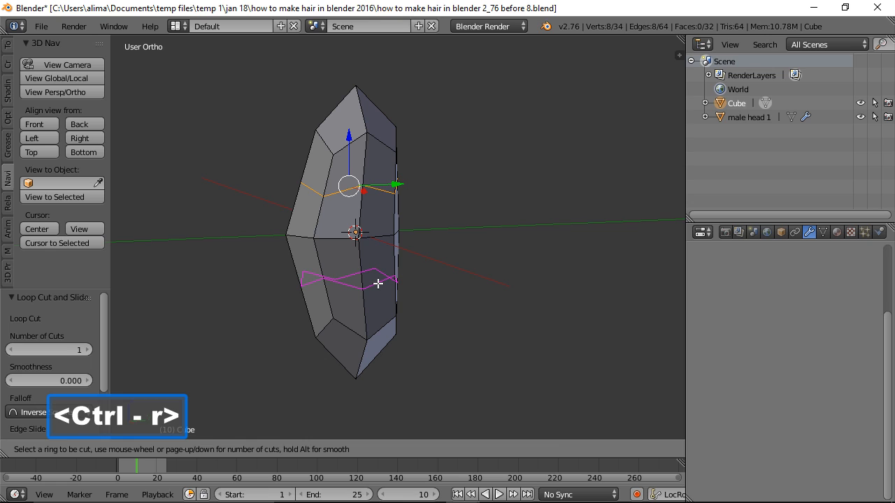
pyautogui.click(377, 283)
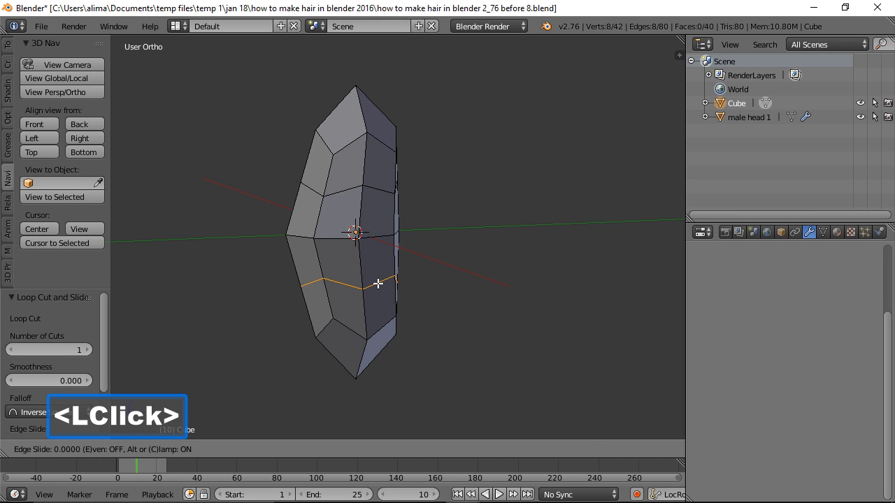
pyautogui.rightClick(377, 283)
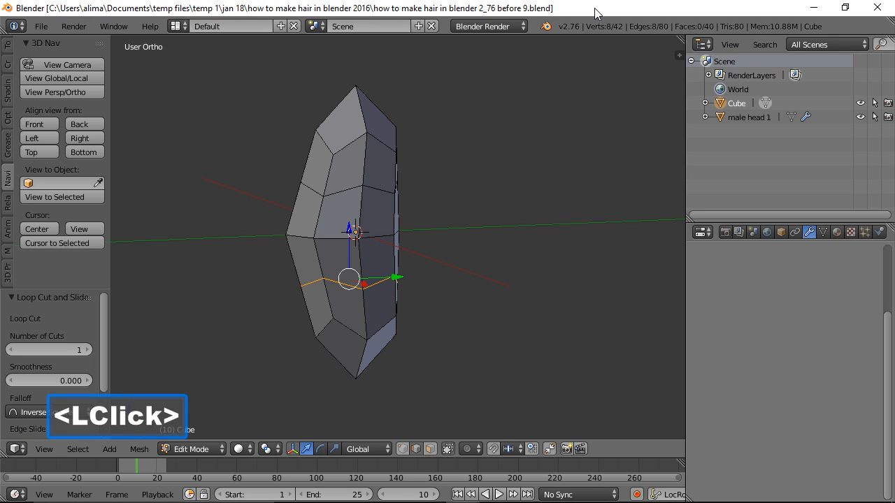
# - Add two centred vertical loop cuts, one on each side of the mesh's front centre edge, without sliding them
pyautogui.moveTo(436, 225); pyautogui.dragTo(533, 235, button='middle')
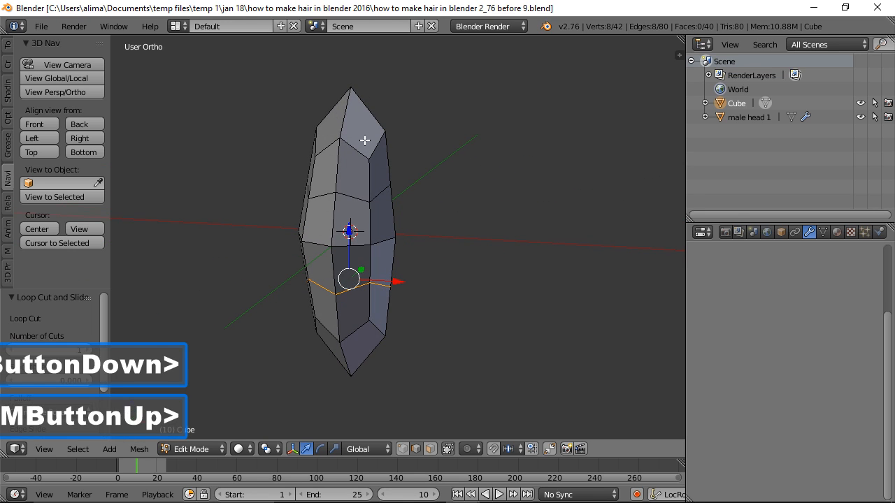
pyautogui.press('ctrl')
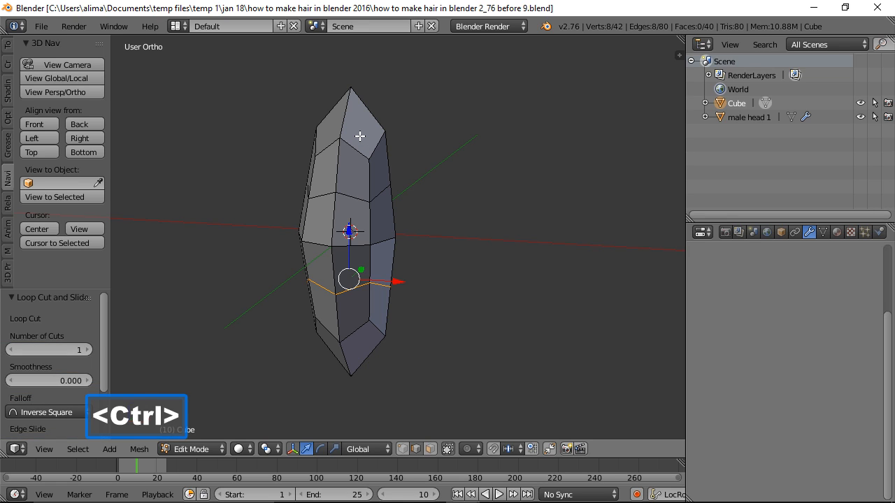
pyautogui.hotkey('ctrl', 'r')
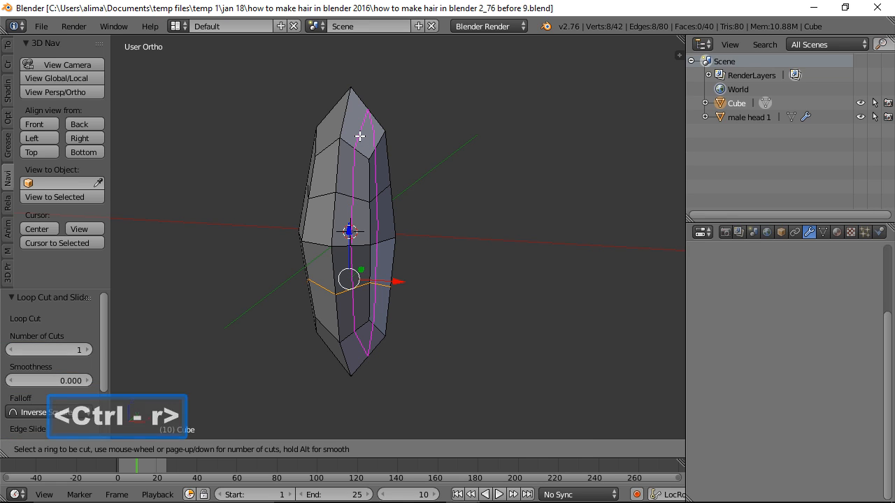
pyautogui.click(359, 135)
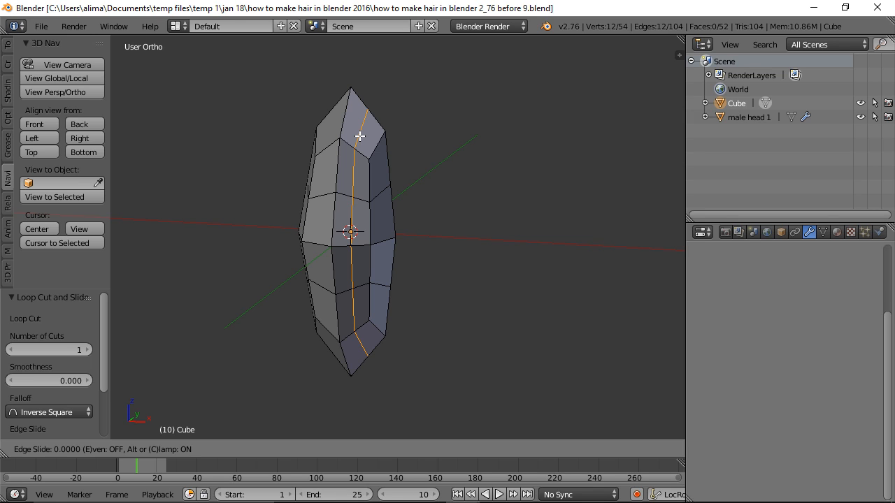
pyautogui.click(359, 135)
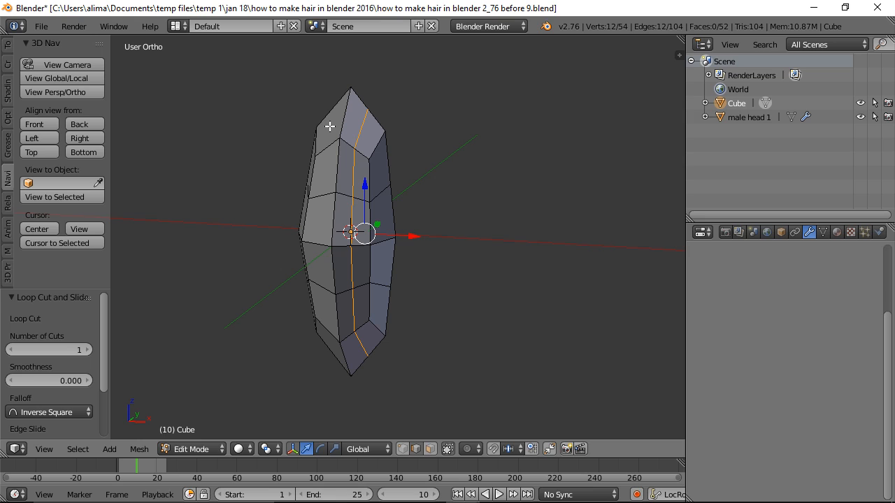
pyautogui.press('ctrl')
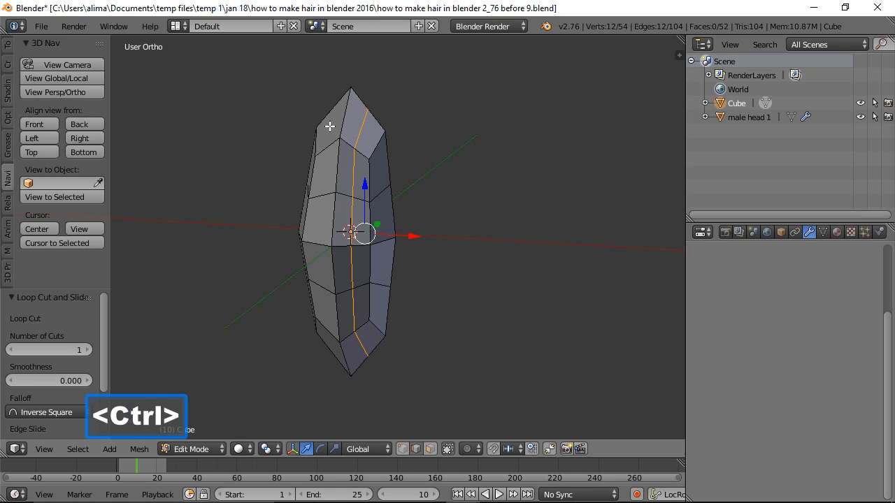
pyautogui.hotkey('ctrl', 'r')
pyautogui.click(329, 126)
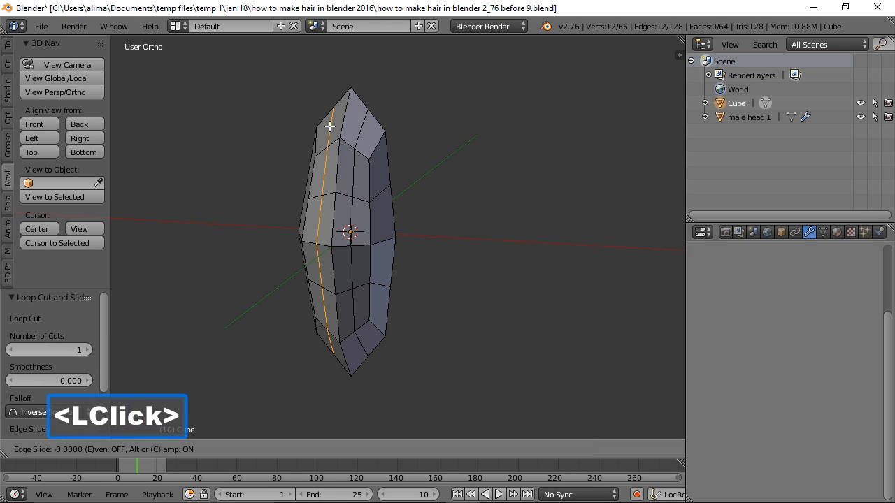
pyautogui.click(330, 127)
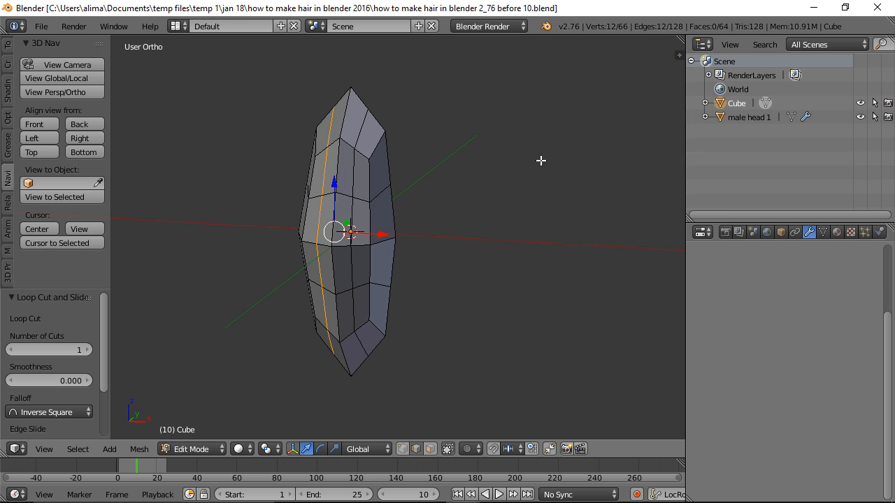
# - Select both new vertical edge loops and bevel them with an offset of about 0.062
pyautogui.keyDown('alt'); pyautogui.click(355, 310); pyautogui.keyUp('alt')
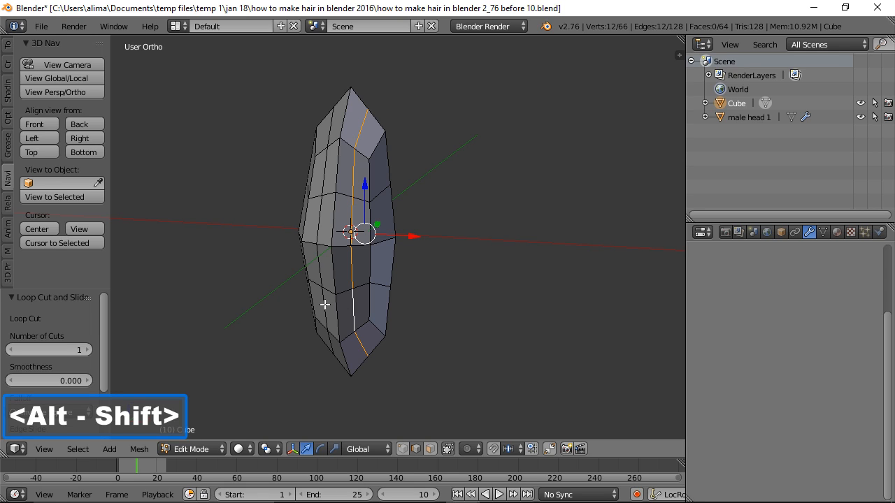
pyautogui.keyDown('alt'); pyautogui.keyDown('shift'); pyautogui.rightClick(325, 304); pyautogui.keyUp('shift'); pyautogui.keyUp('alt')
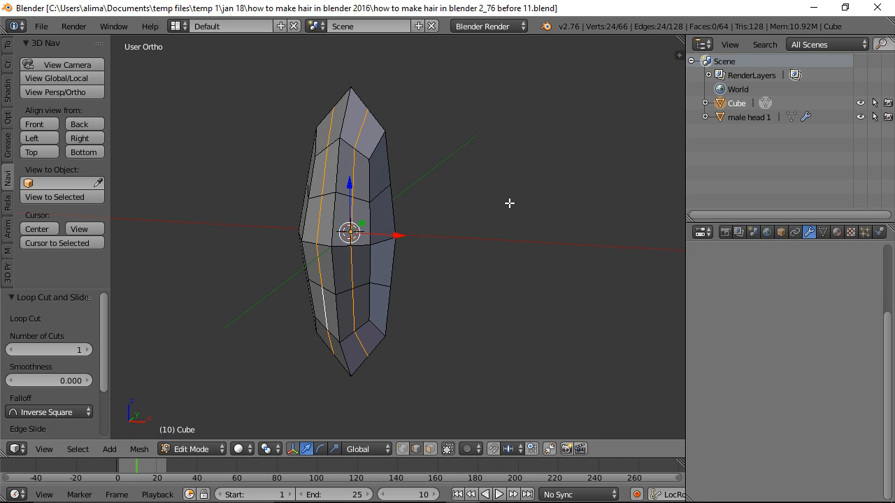
pyautogui.press('ctrl')
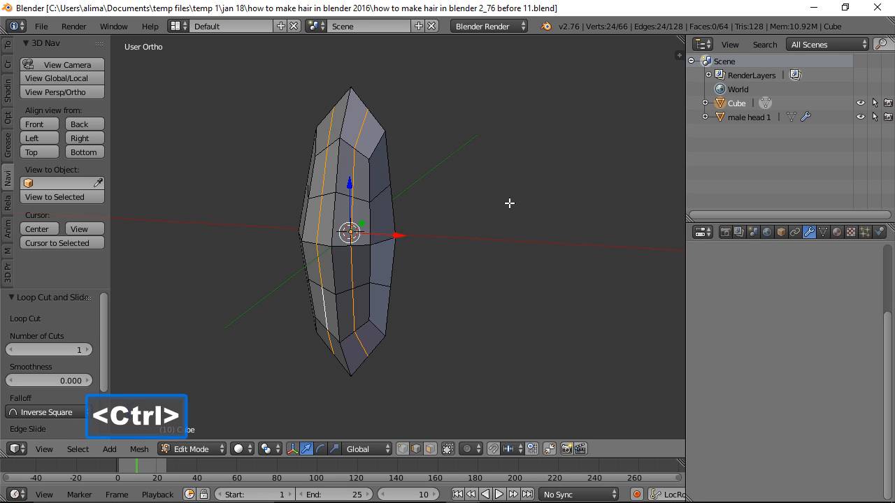
pyautogui.hotkey('ctrl', 'b')
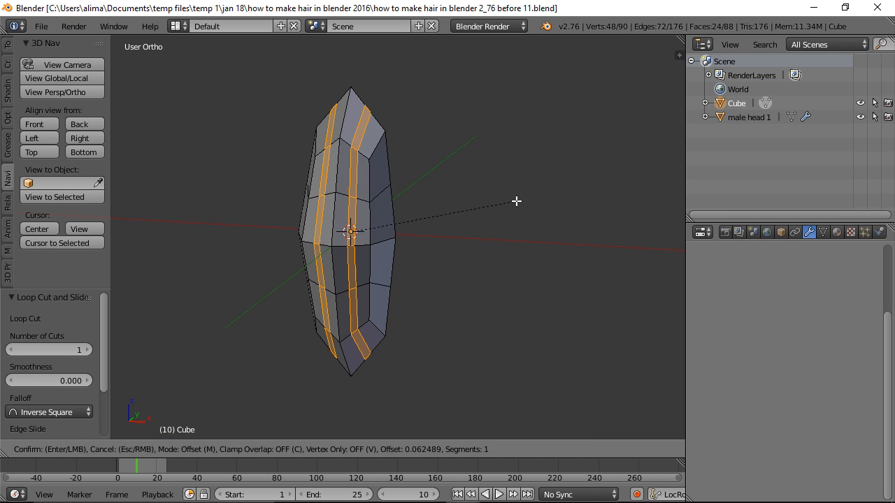
pyautogui.click(516, 201)
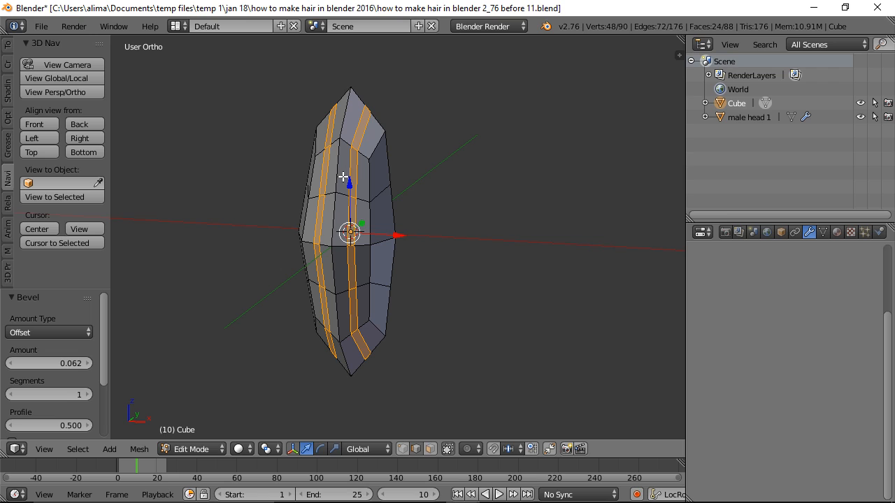
# - Set the bevel to 2 segments with a profile of 1
pyautogui.click(87, 394)
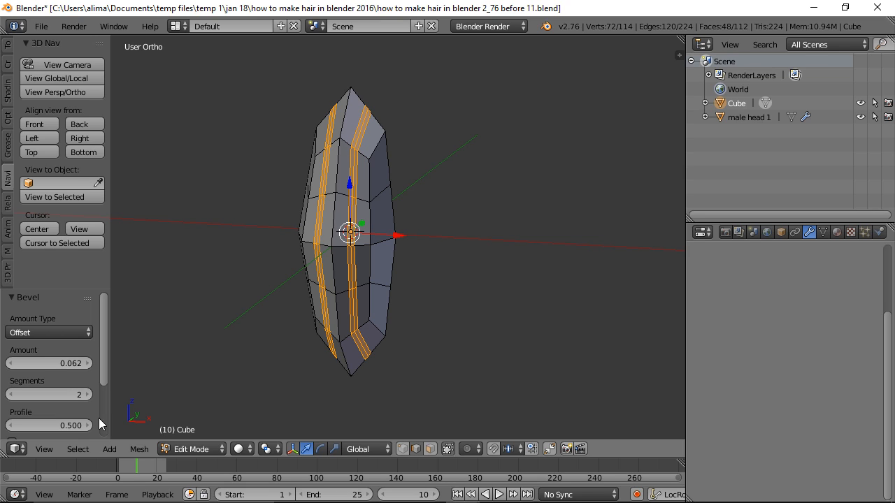
pyautogui.click(73, 426)
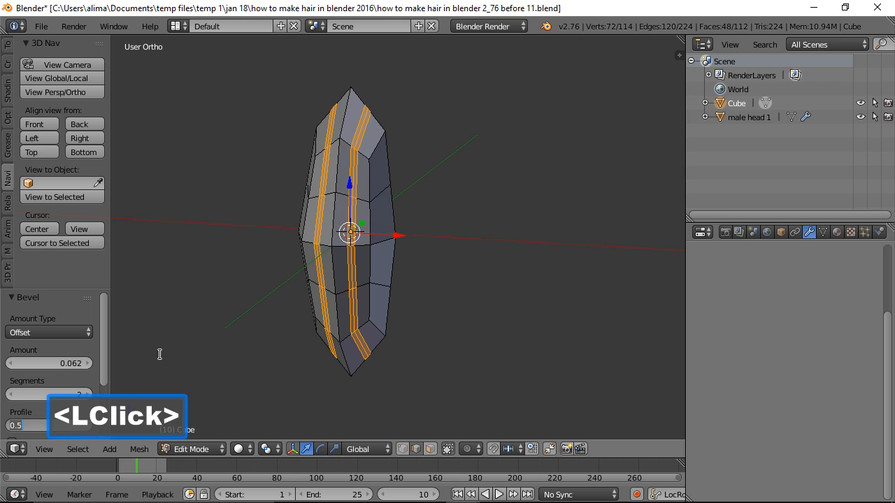
pyautogui.write('1')
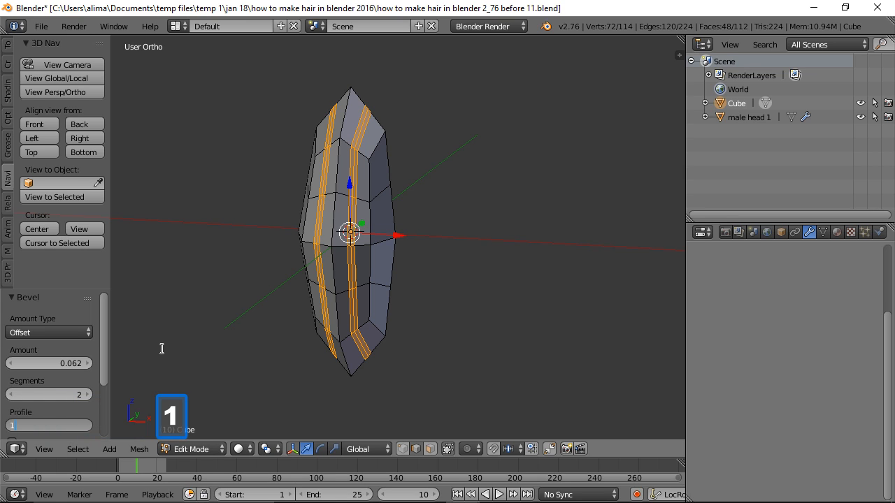
pyautogui.click(164, 348)
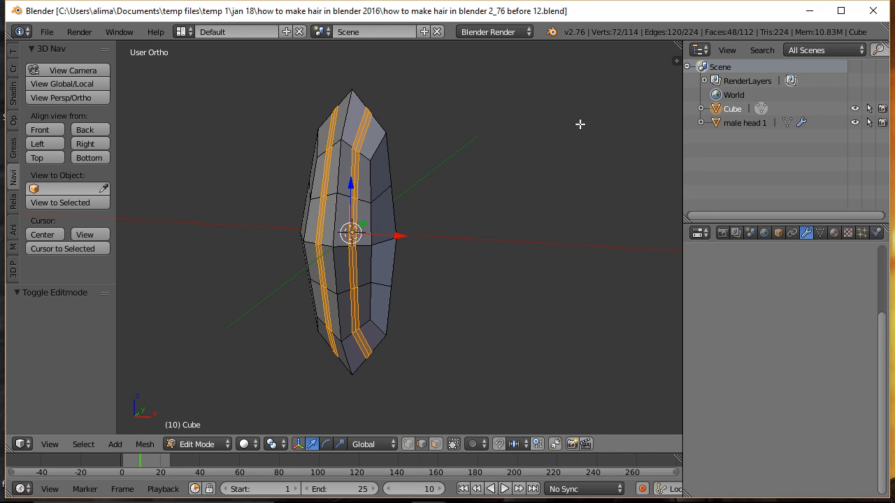
# - Select only the middle edge loop of each bevelled strip and scale both inward to about 0.889 to form grooves
pyautogui.press('a')
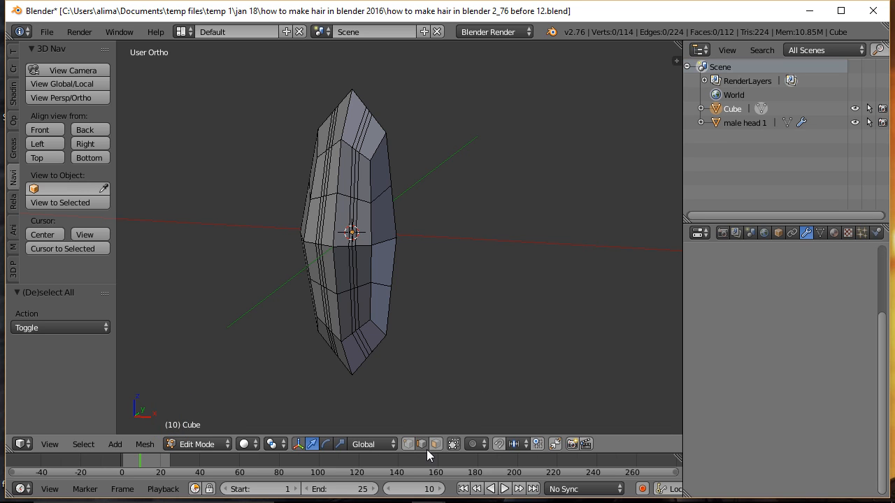
pyautogui.press('alt')
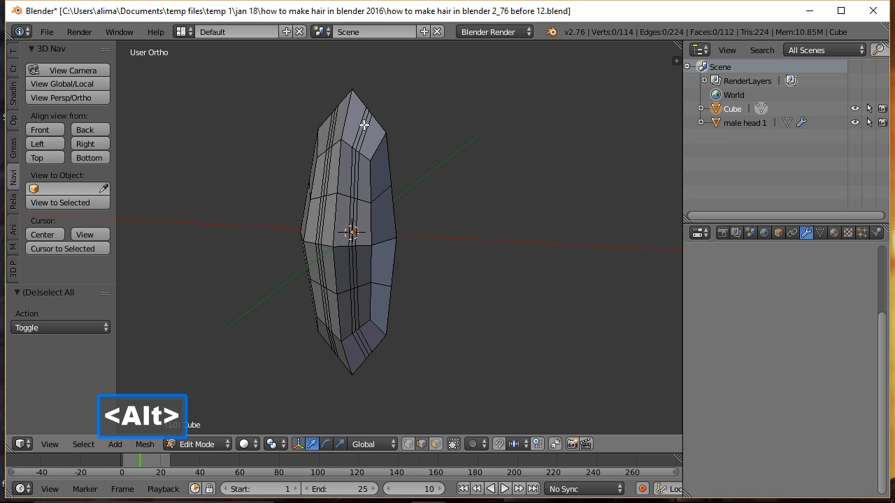
pyautogui.keyDown('alt'); pyautogui.click(363, 124); pyautogui.keyUp('alt')
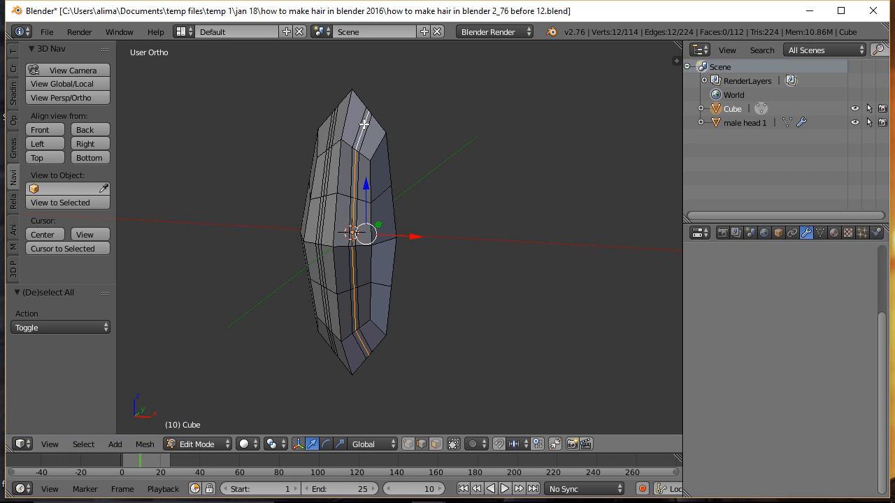
pyautogui.hotkey('alt', 'shift')
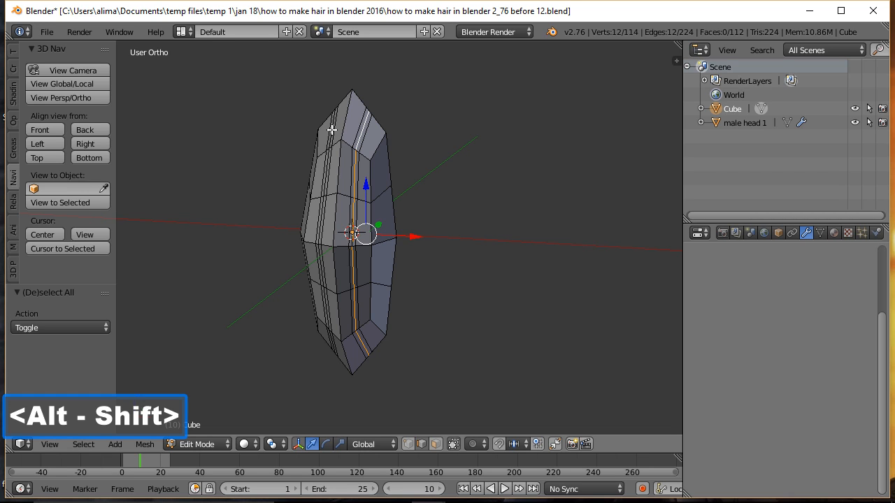
pyautogui.keyDown('alt'); pyautogui.keyDown('shift'); pyautogui.click(331, 130); pyautogui.keyUp('shift'); pyautogui.keyUp('alt')
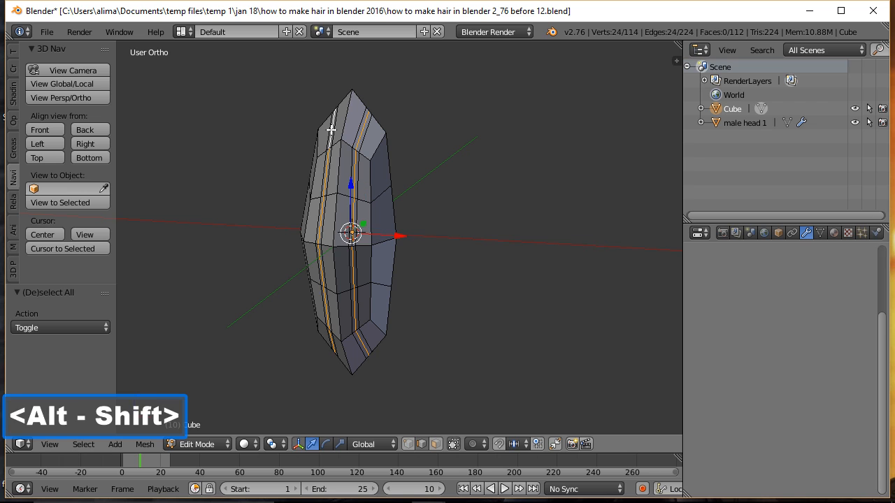
pyautogui.press('s')
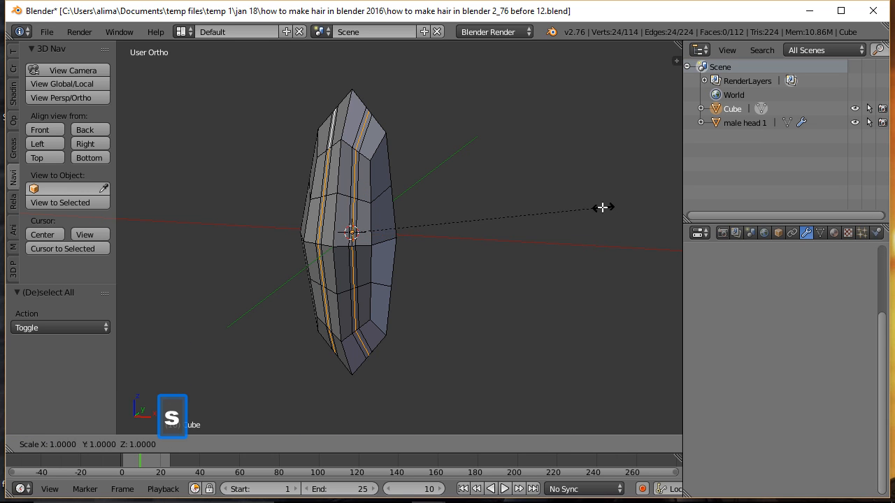
pyautogui.click(574, 211)
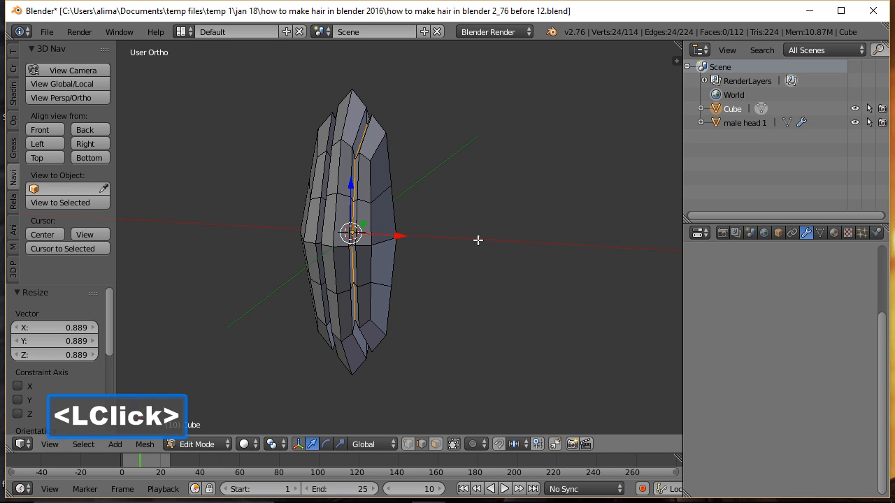
pyautogui.moveTo(368, 174); pyautogui.dragTo(396, 170, button='middle')
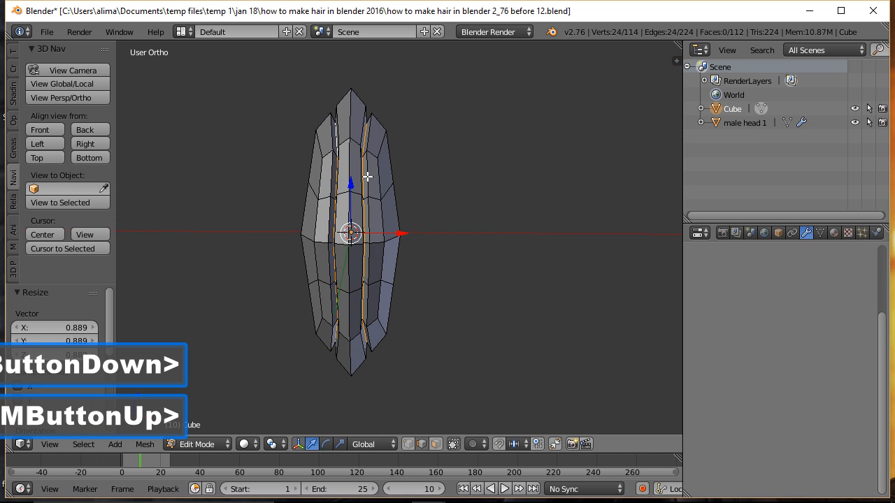
pyautogui.press('a')
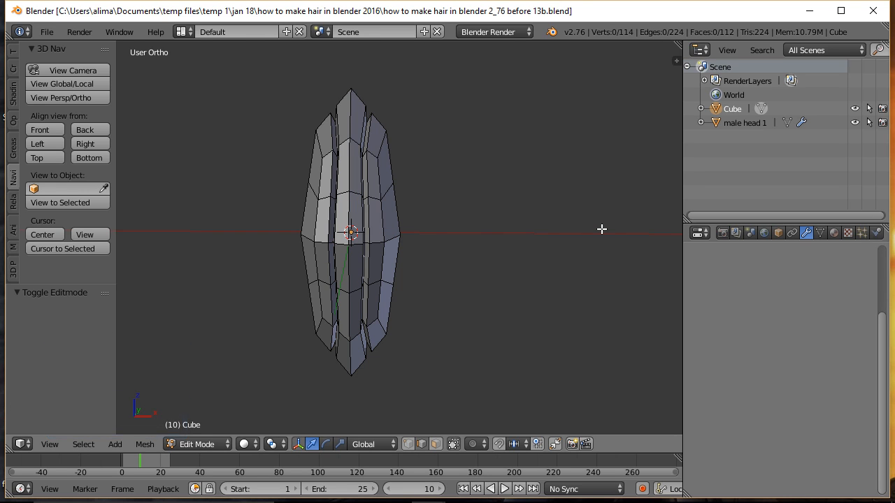
# - Add a level 2 Subdivision Surface modifier to the mesh and shade all its faces smooth
pyautogui.moveTo(882, 347); pyautogui.dragTo(873, 269)
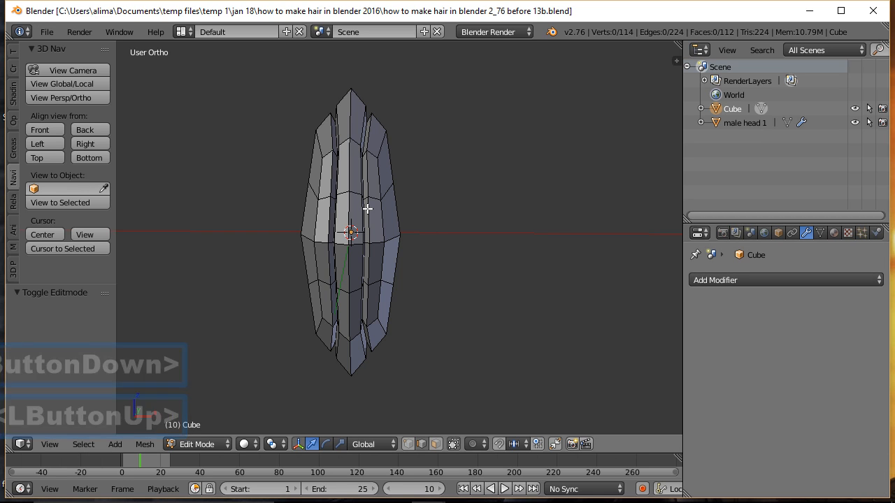
pyautogui.press('a')
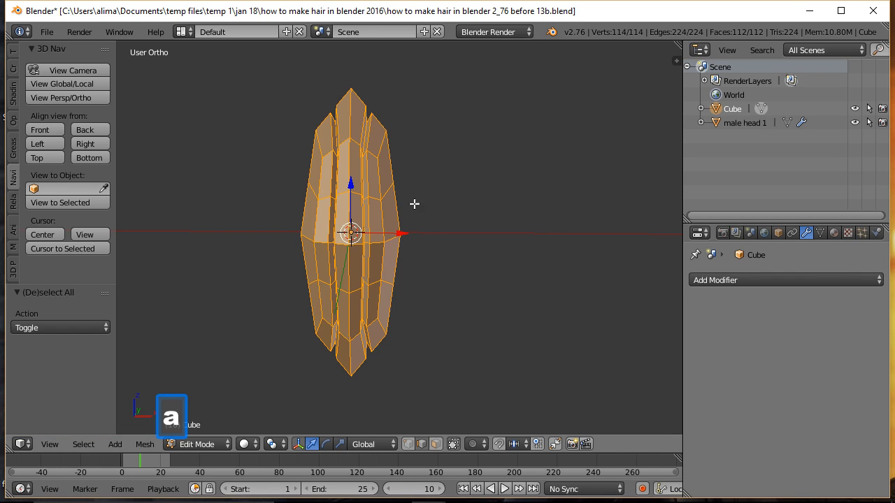
pyautogui.press('ctrl')
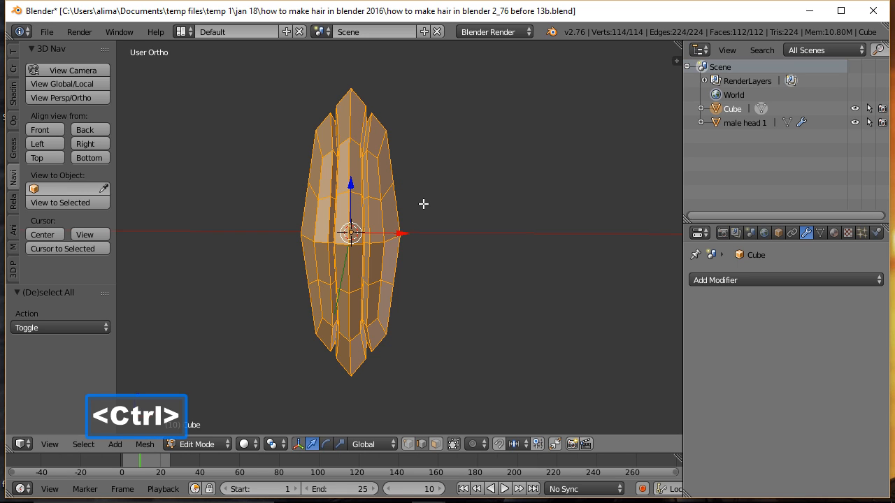
pyautogui.hotkey('ctrl', '2')
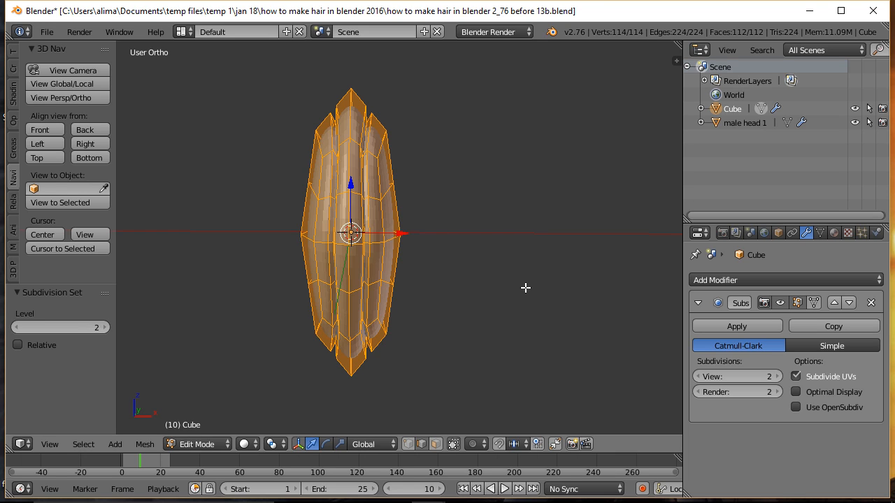
pyautogui.press('z')
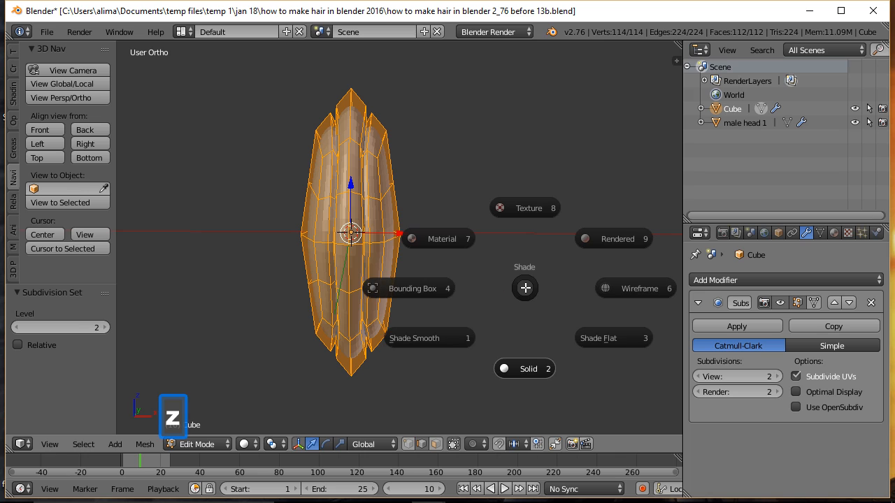
pyautogui.click(461, 336)
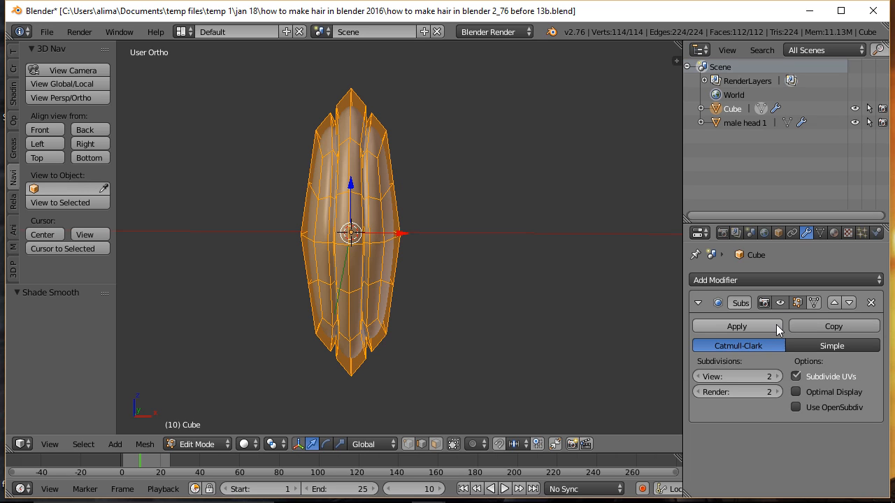
# - Make the edit cage follow the Subdivision Surface result and switch the mesh to Object Mode
pyautogui.click(814, 303)
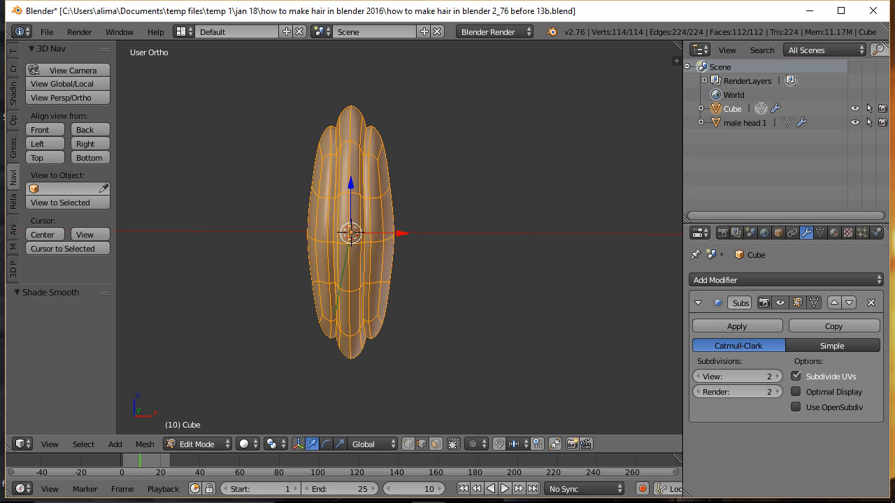
pyautogui.click(839, 49)
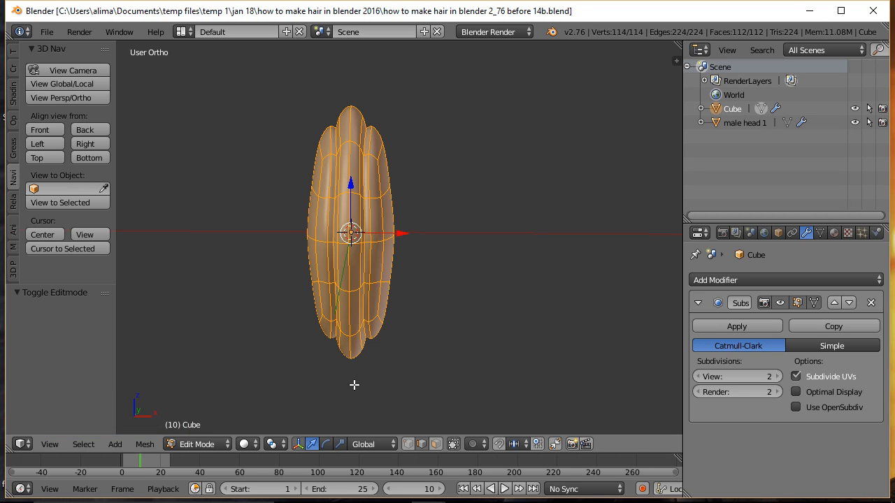
pyautogui.click(227, 445)
pyautogui.click(220, 428)
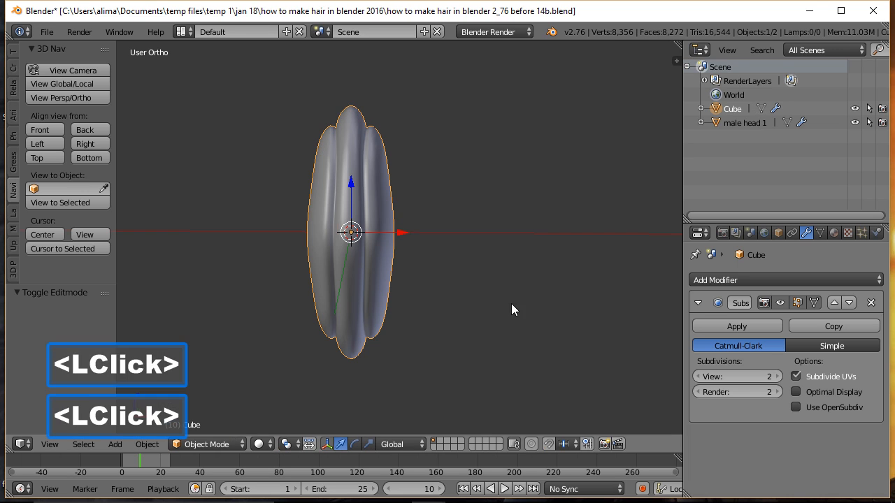
# - Scale the hair strand down by 0.347 and again by about 0.4, and raise it 0.4 along Z above the head
pyautogui.press('s')
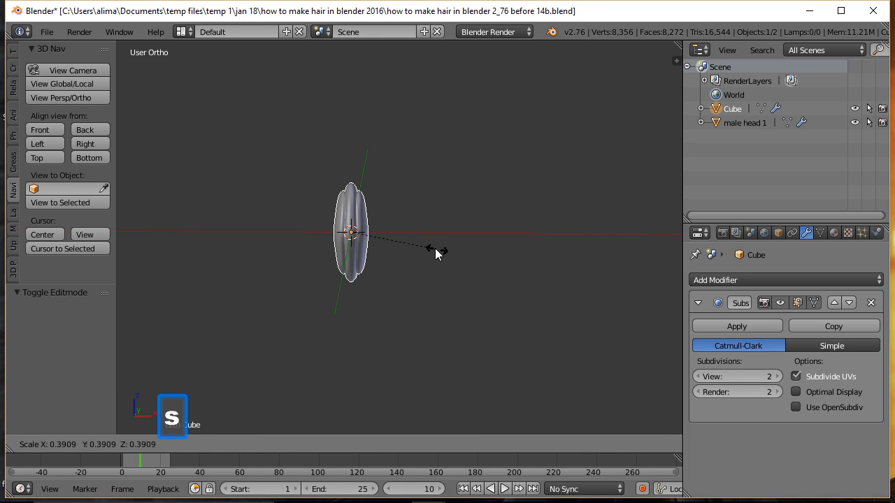
pyautogui.click(439, 250)
pyautogui.scroll(5, 456, 246)
pyautogui.scroll(1, 531, 267)
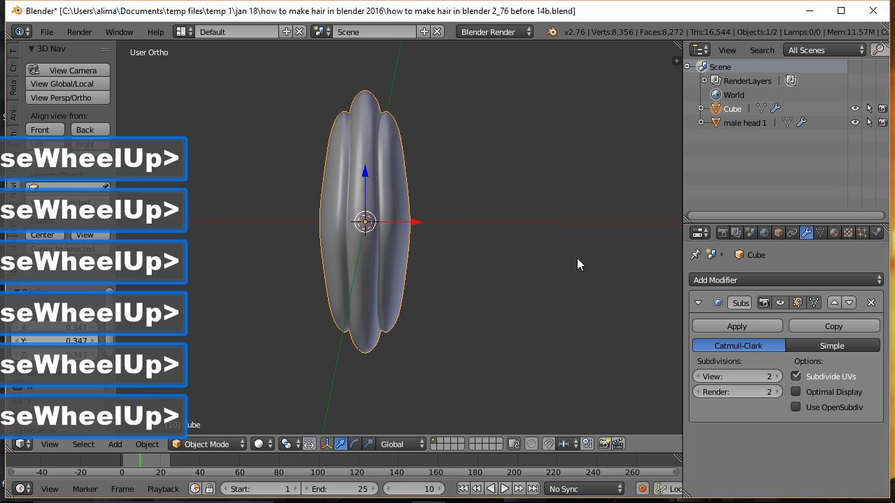
pyautogui.press('s')
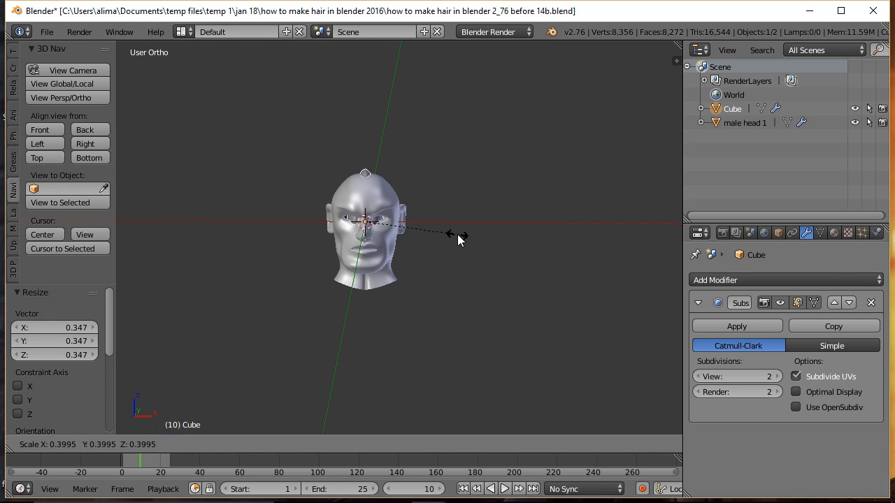
pyautogui.click(457, 237)
pyautogui.moveTo(368, 175); pyautogui.dragTo(363, 103)
pyautogui.moveTo(481, 201)
pyautogui.mouseDown(button='middle')
pyautogui.moveTo(419, 216)
pyautogui.moveTo(482, 217)
pyautogui.mouseUp(button='middle')
# - Scale the strand by about 0.7, move it -0.086 along Y towards the forehead, and save the file as version 15b
pyautogui.press('s')
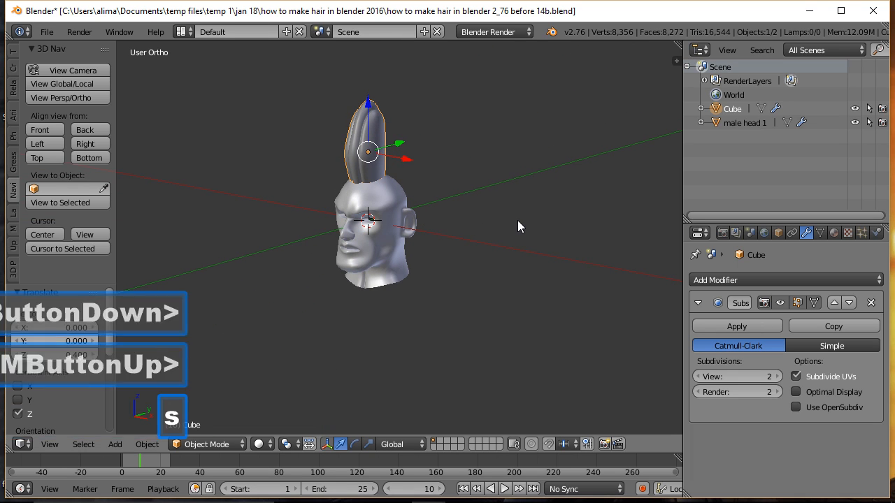
pyautogui.click(467, 212)
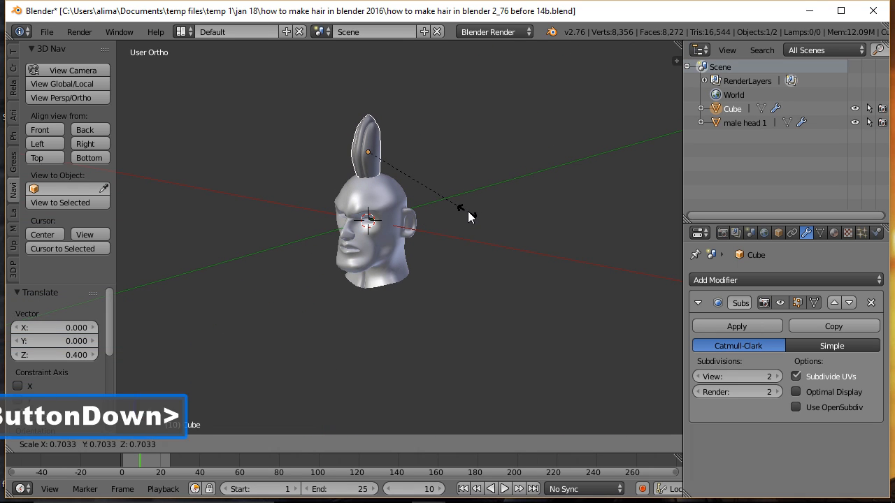
pyautogui.moveTo(399, 145); pyautogui.dragTo(392, 151)
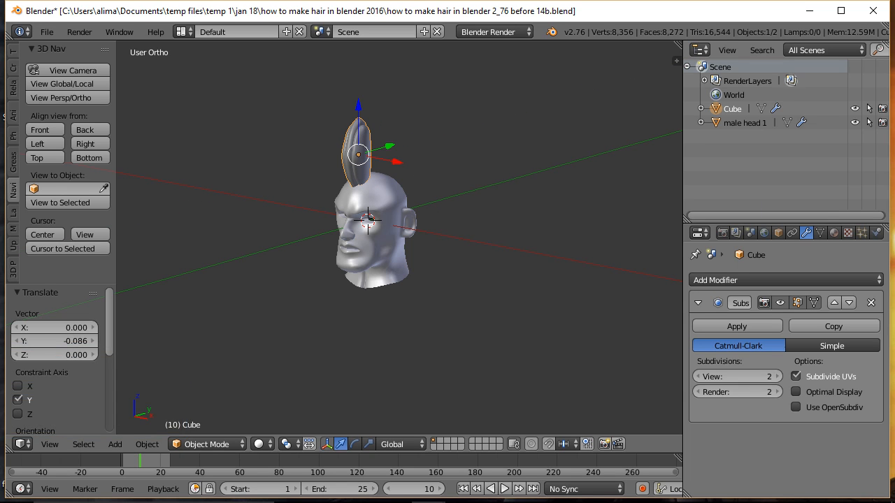
pyautogui.click(543, 155)
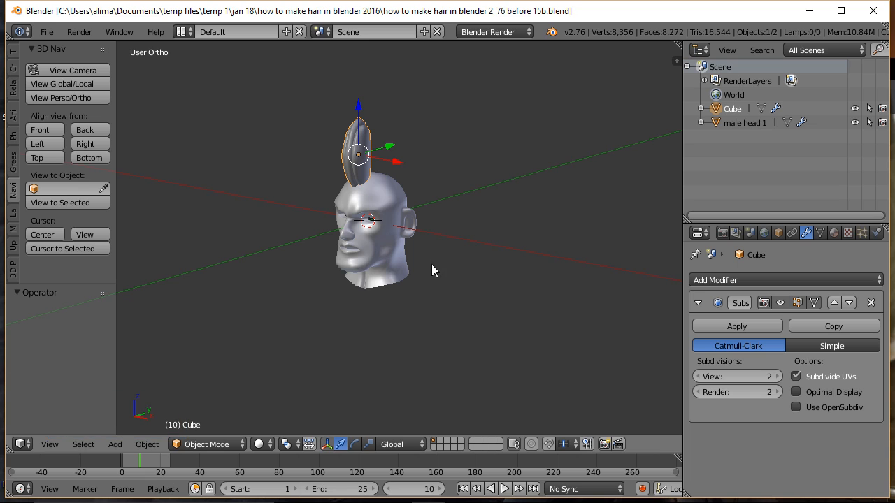
# - From the front view, place the 3D cursor at the strand's base on the hairline and make it the pivot point
pyautogui.click(47, 130)
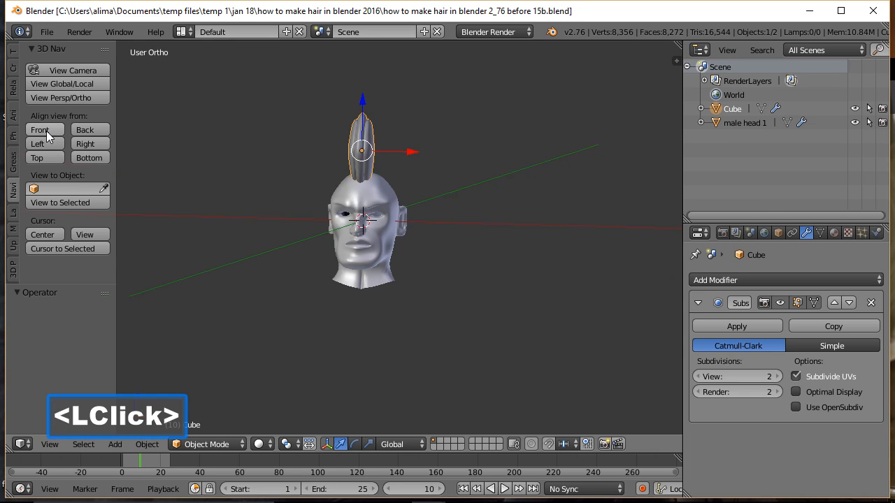
pyautogui.rightClick(361, 186)
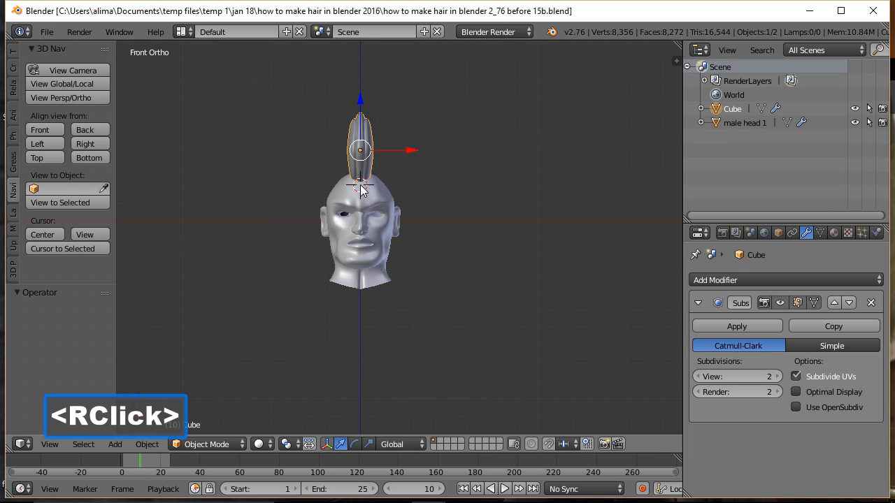
pyautogui.click(297, 443)
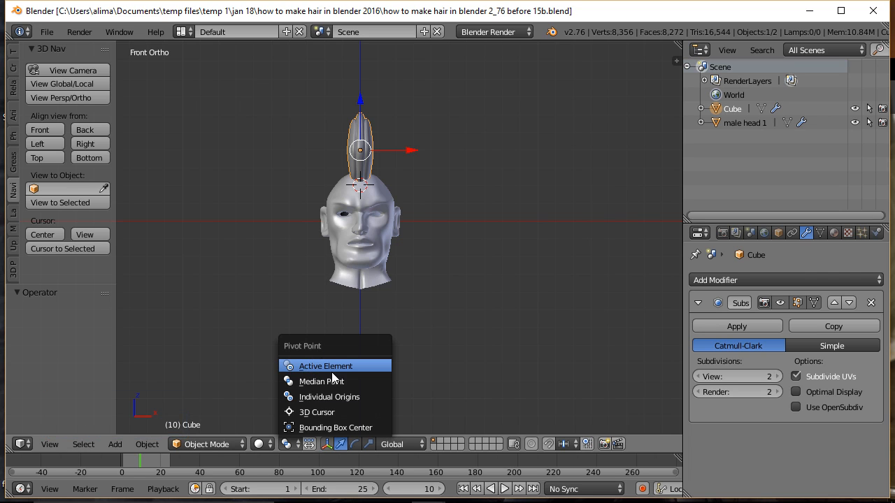
pyautogui.click(335, 410)
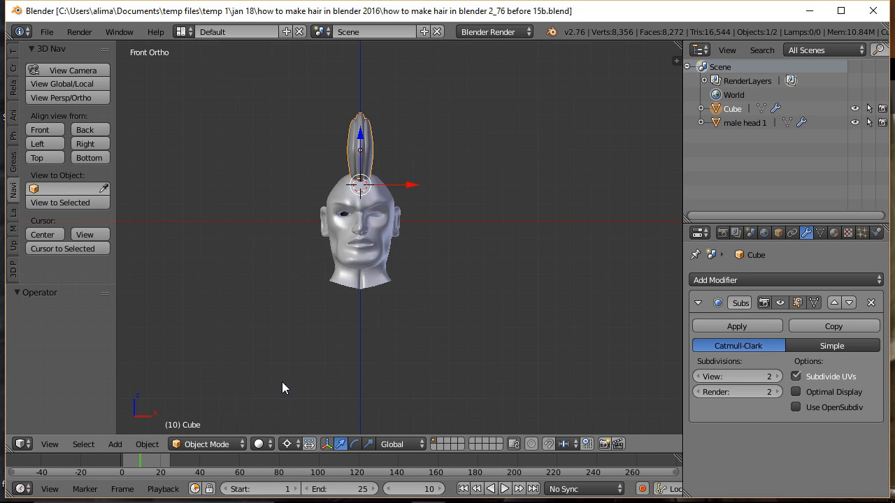
# - In Edit Mode, duplicate the whole strand mesh and move the copy 0.819 along X beside the head
pyautogui.click(238, 444)
pyautogui.click(237, 414)
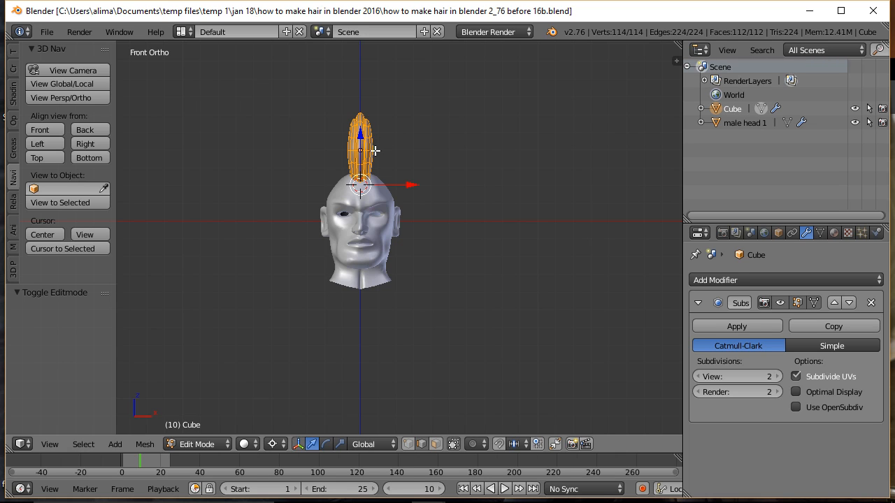
pyautogui.hotkey('shift', 'd')
pyautogui.click(510, 162)
pyautogui.moveTo(411, 185); pyautogui.dragTo(534, 144)
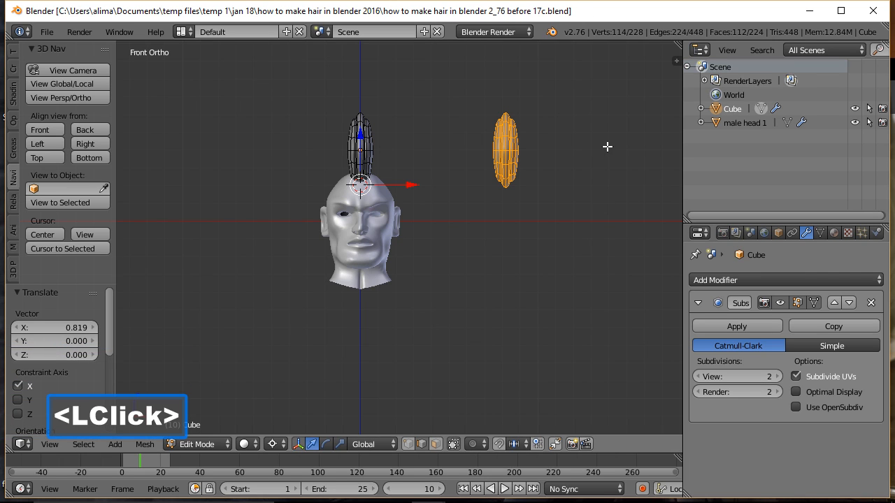
# - Select only the strand on the head, rotate it -86.559° about X, and raise it slightly along Z onto the scalp
pyautogui.press('a')
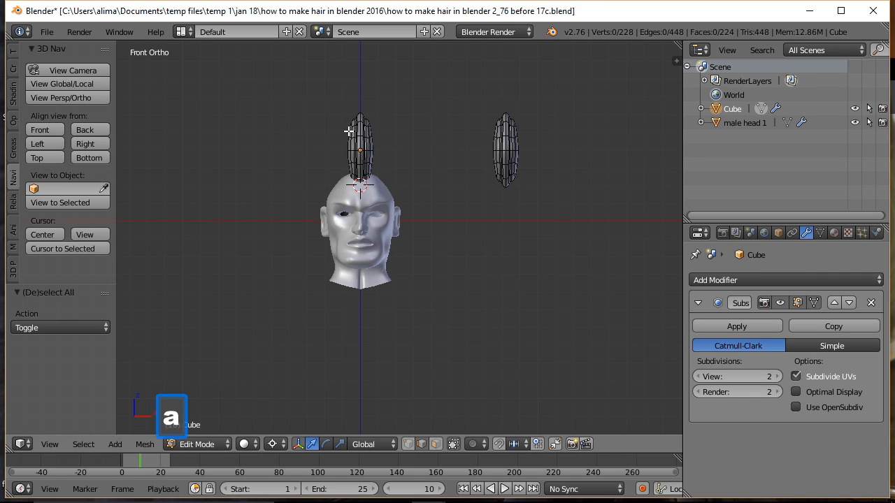
pyautogui.press('l')
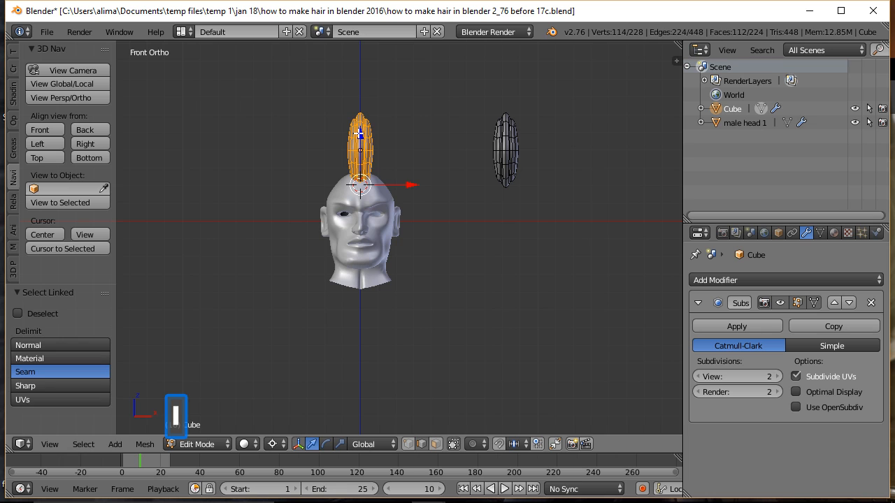
pyautogui.moveTo(449, 171); pyautogui.dragTo(357, 223, button='middle')
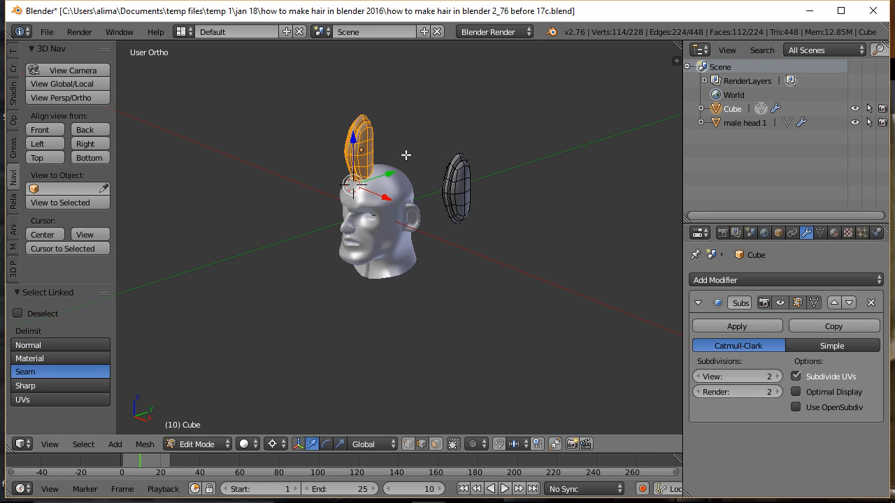
pyautogui.press('r')
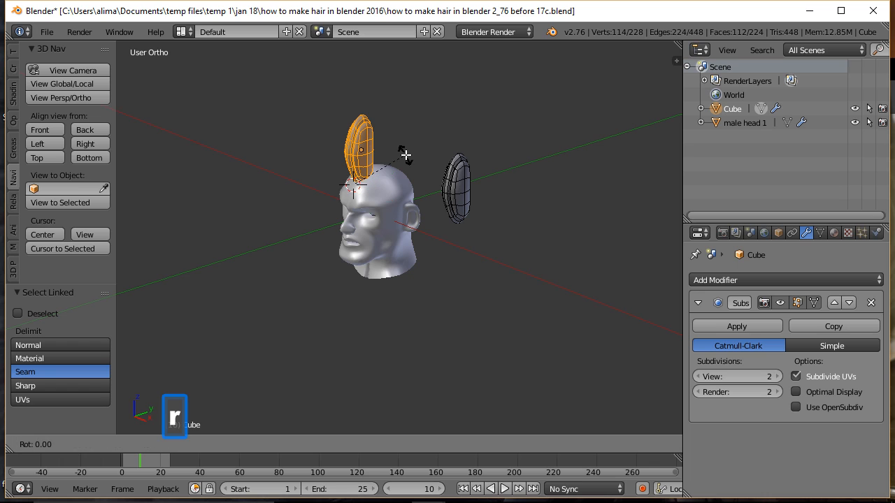
pyautogui.press('x')
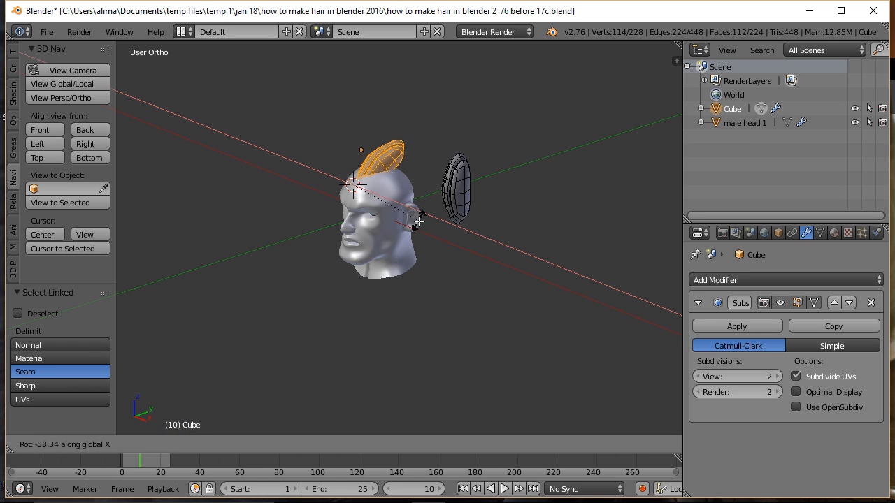
pyautogui.click(396, 247)
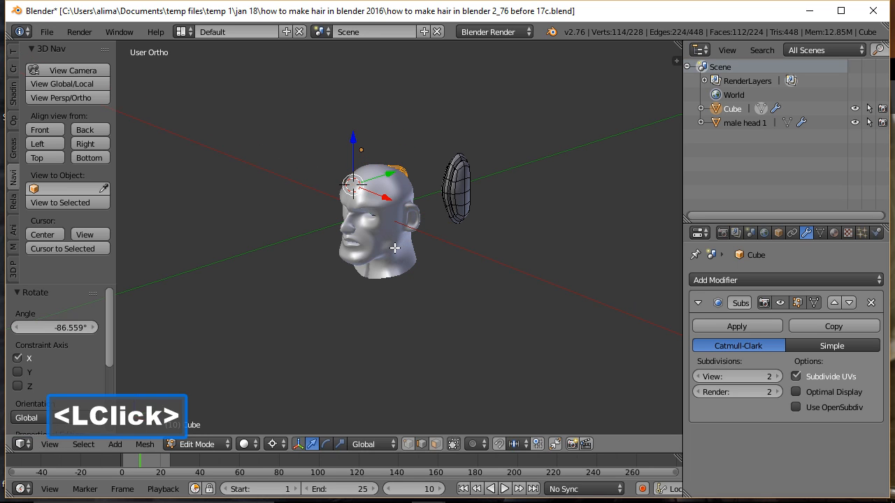
pyautogui.moveTo(354, 136); pyautogui.dragTo(354, 128)
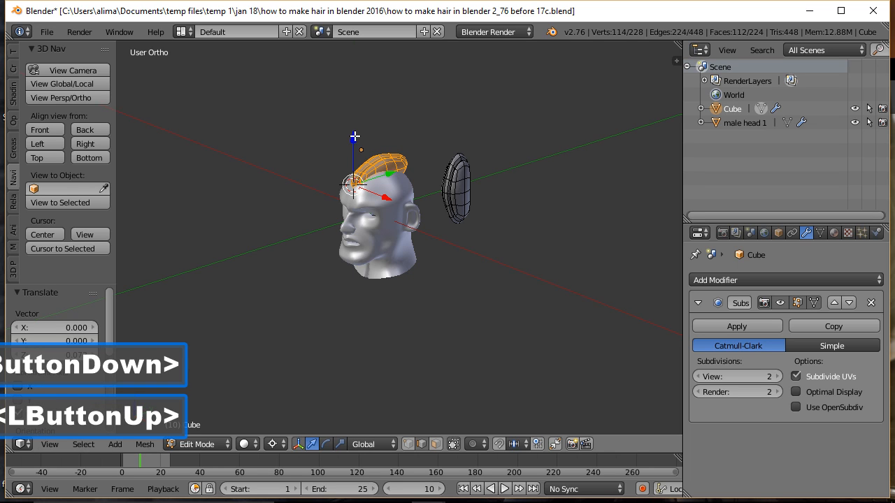
# - Select only the spare strand, move it 1.133 along Y away from the head, and save the file as version 18c
pyautogui.press('a')
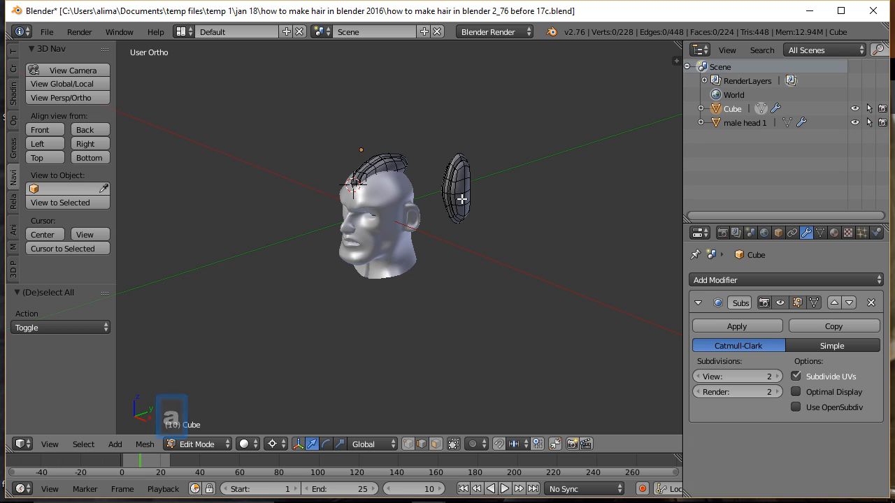
pyautogui.press('l')
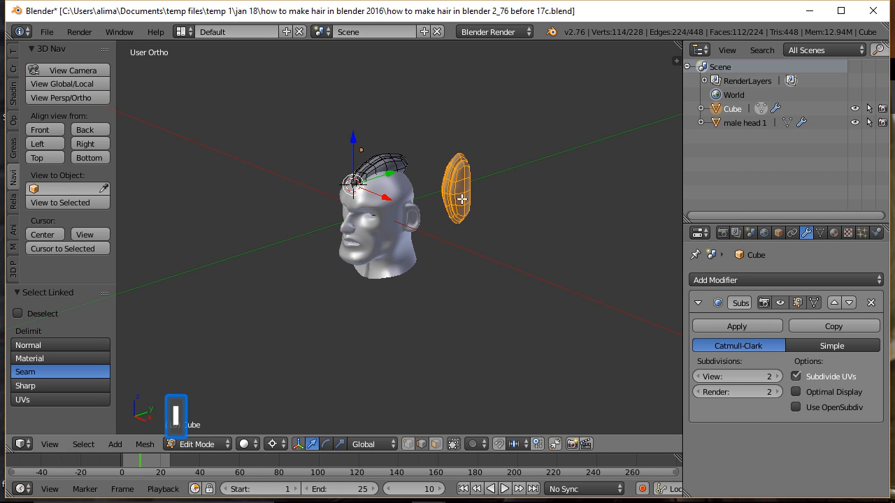
pyautogui.moveTo(390, 174); pyautogui.dragTo(545, 148)
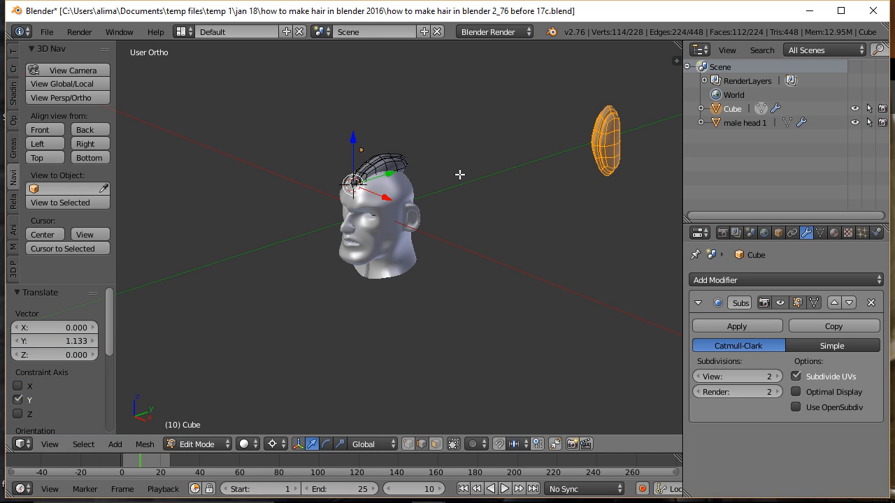
pyautogui.click(447, 152)
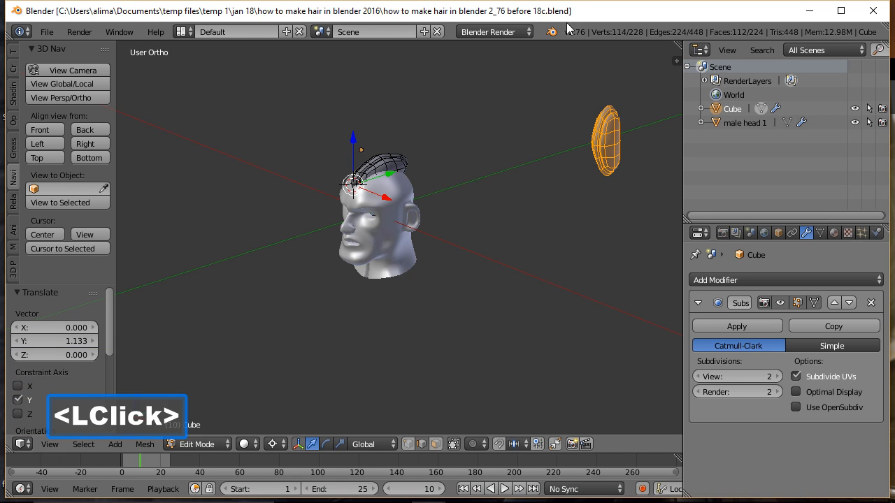
# - Select only the spare strand behind the head and hide it
pyautogui.scroll(2, 441, 150)
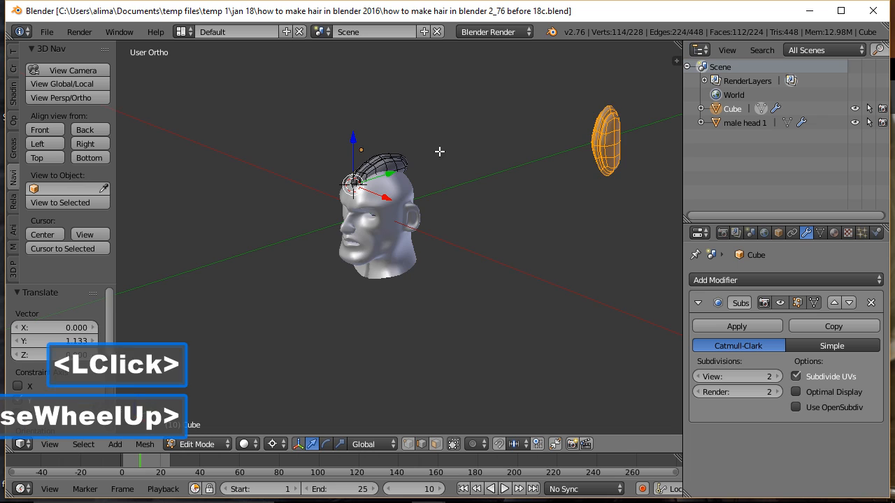
pyautogui.press('a')
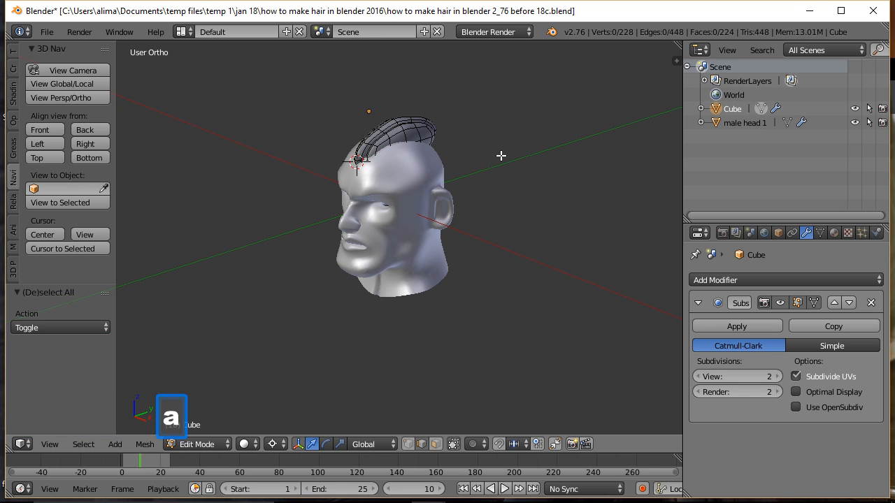
pyautogui.scroll(2, 500, 155)
pyautogui.moveTo(524, 140); pyautogui.dragTo(407, 191, button='middle')
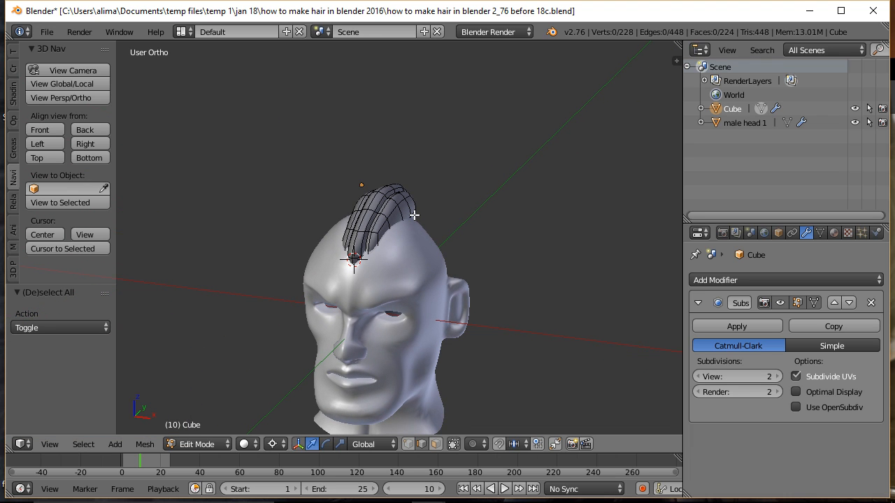
pyautogui.moveTo(465, 240); pyautogui.dragTo(381, 240, button='middle')
pyautogui.scroll(1, 381, 241)
pyautogui.click(406, 135)
pyautogui.moveTo(406, 135); pyautogui.dragTo(286, 211, button='middle')
pyautogui.press('a')
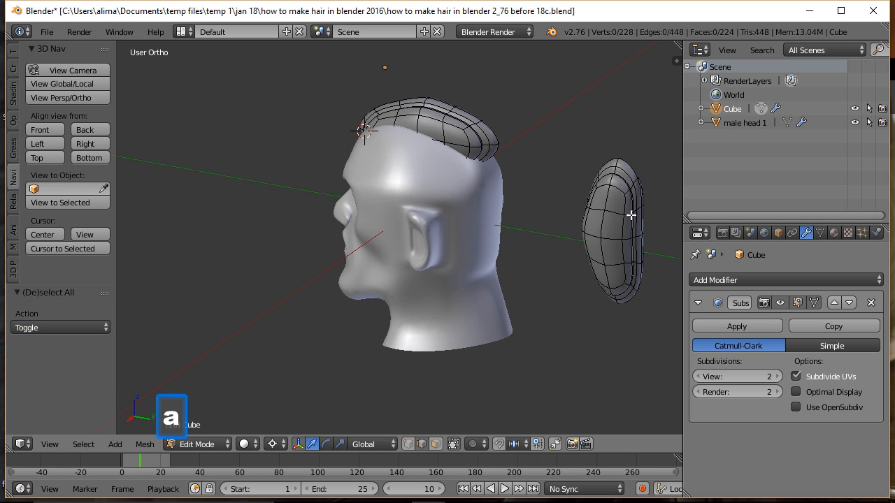
pyautogui.press('l')
pyautogui.press('h')
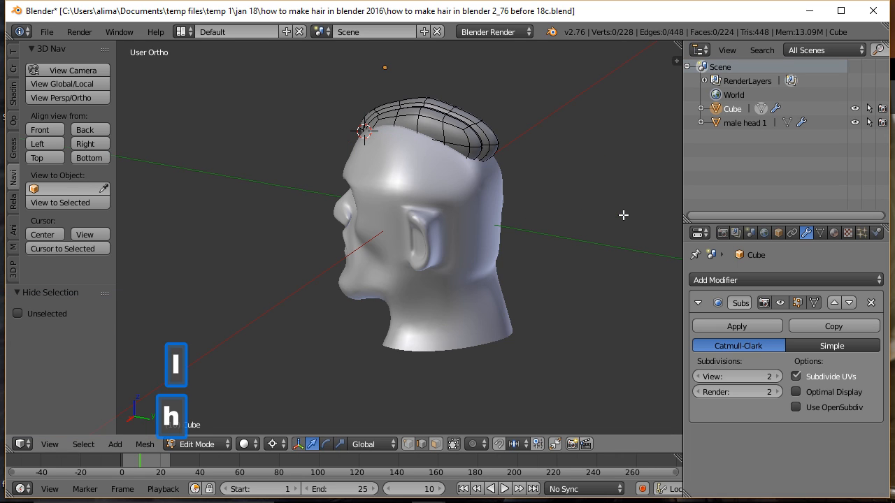
# - Duplicate the strand on the scalp and move the copy sideways along X and 0.059 back along Y
pyautogui.moveTo(299, 213); pyautogui.dragTo(446, 204, button='middle')
pyautogui.scroll(1, 445, 202)
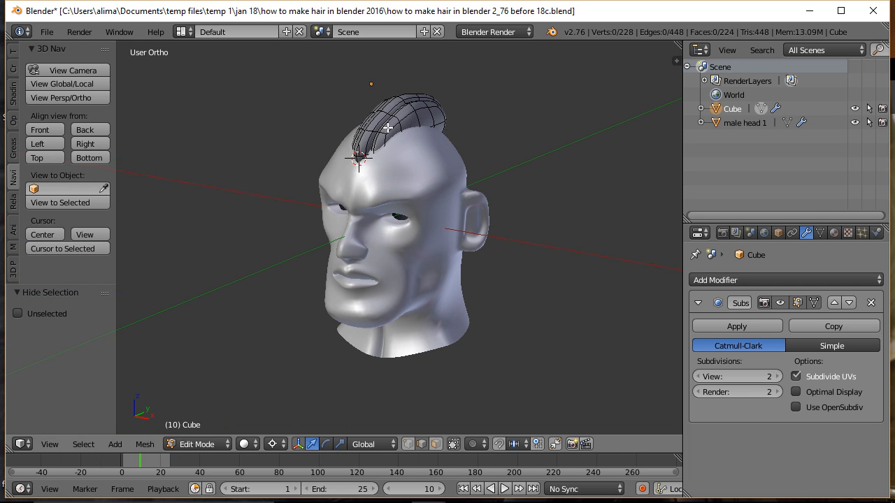
pyautogui.press('l')
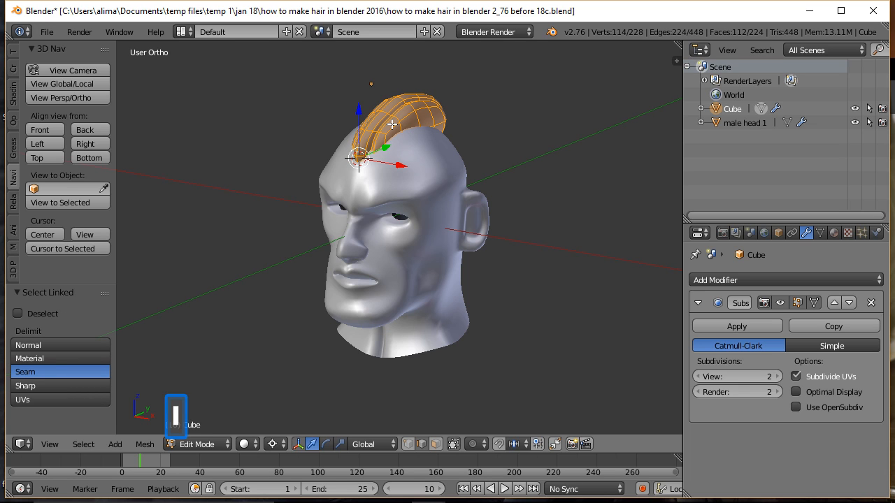
pyautogui.hotkey('shift', 'd')
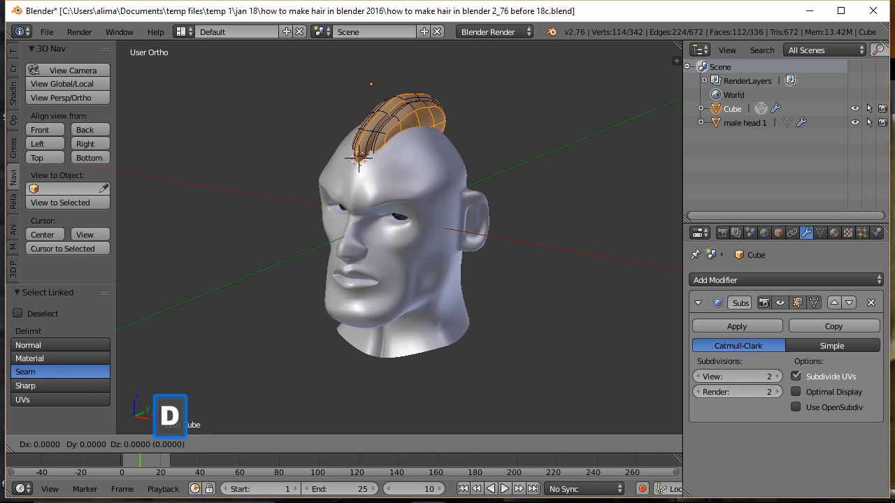
pyautogui.click(399, 165)
pyautogui.moveTo(399, 165); pyautogui.dragTo(413, 142)
pyautogui.moveTo(539, 166); pyautogui.dragTo(487, 180, button='middle')
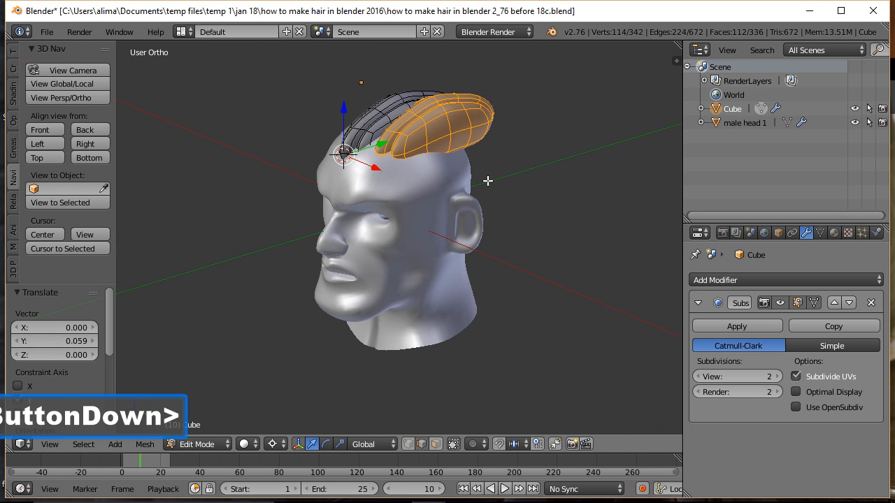
# - Place the 3D cursor at the copied strand's front end and rotate the copy downward about X
pyautogui.rightClick(381, 153)
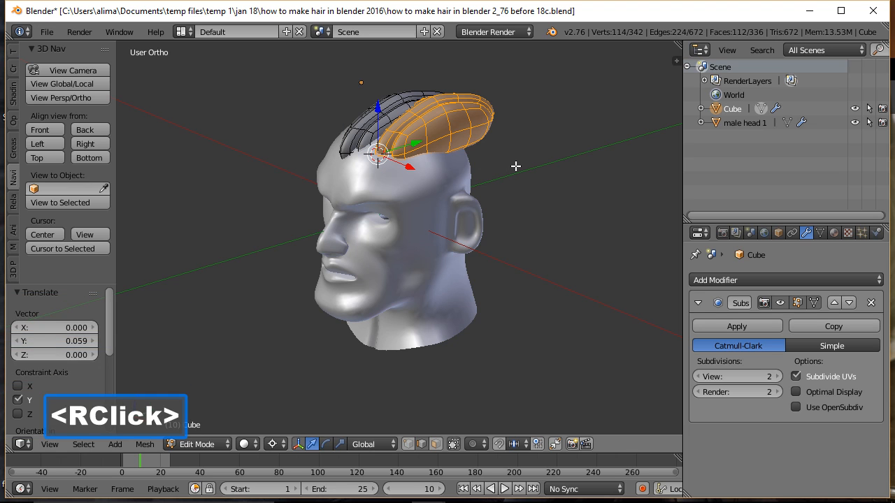
pyautogui.press('r')
pyautogui.press('x')
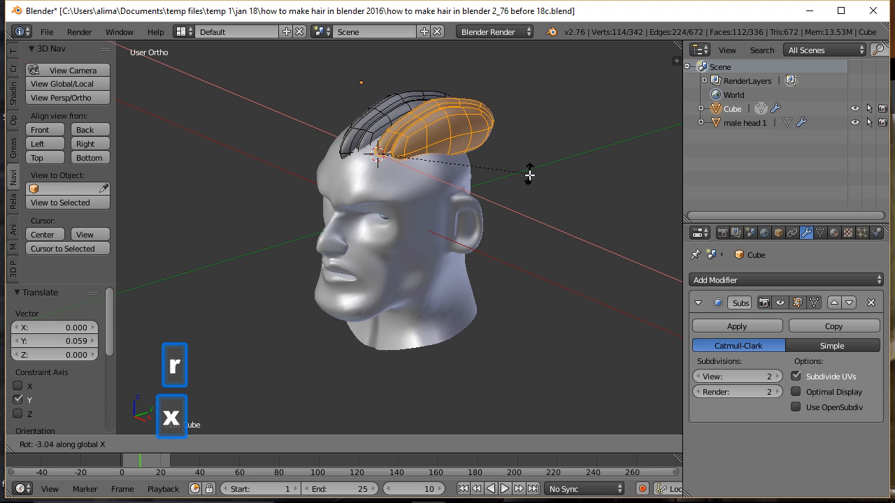
pyautogui.click(491, 203)
# - Fit the copied strand closer to the scalp with small axis moves, including 0.008 along Y
pyautogui.moveTo(490, 203); pyautogui.dragTo(461, 182, button='middle')
pyautogui.moveTo(461, 182); pyautogui.dragTo(459, 182)
pyautogui.moveTo(414, 130); pyautogui.dragTo(415, 133)
pyautogui.moveTo(497, 144); pyautogui.dragTo(381, 133, button='middle')
pyautogui.moveTo(397, 138); pyautogui.dragTo(399, 139)
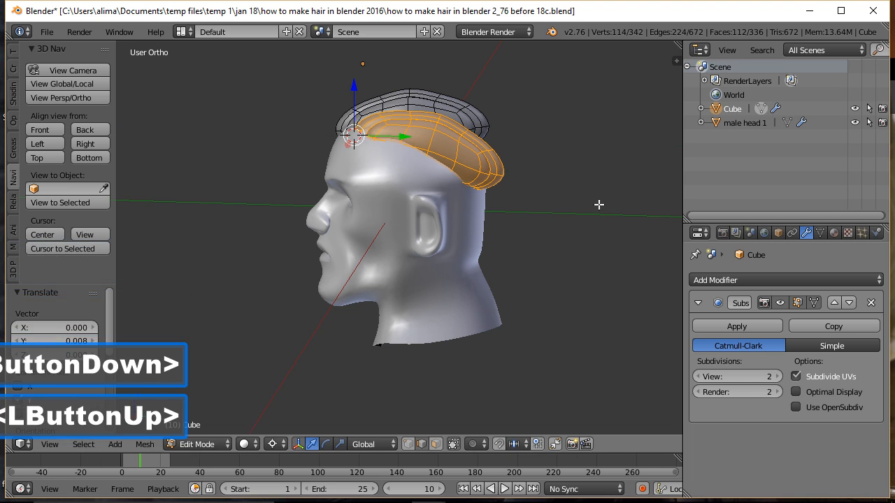
# - Scale the copied strand to 0.892 and save the file as version 19c
pyautogui.press('s')
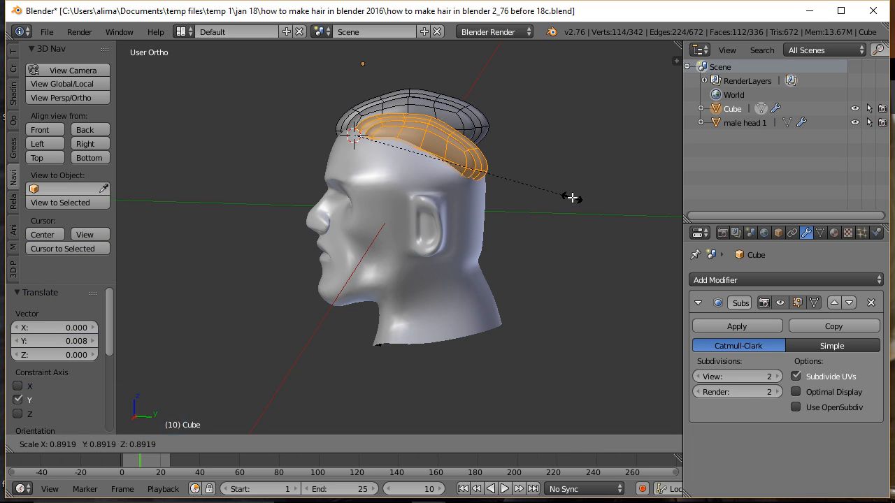
pyautogui.click(573, 196)
pyautogui.moveTo(573, 195); pyautogui.dragTo(562, 148, button='middle')
pyautogui.click(631, 19)
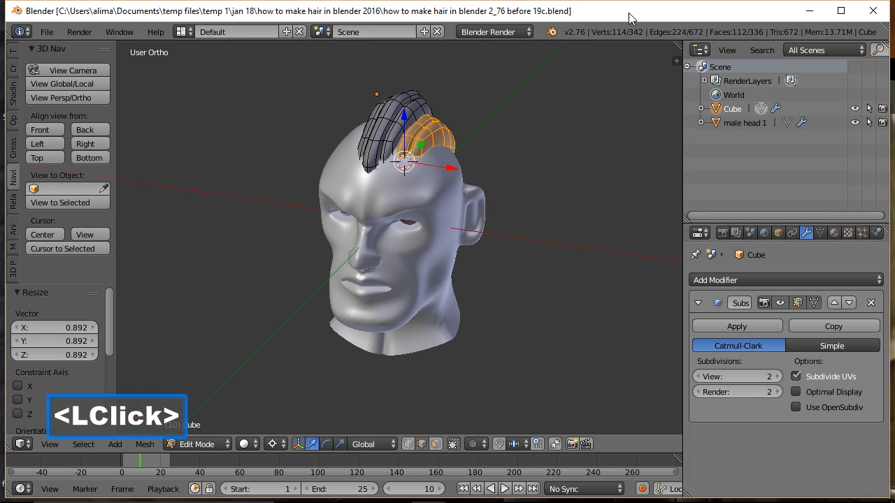
# - Select only the second strand, duplicate it, and move the copy outward along X and 0.041 back along Y
pyautogui.moveTo(557, 130); pyautogui.dragTo(463, 128, button='middle')
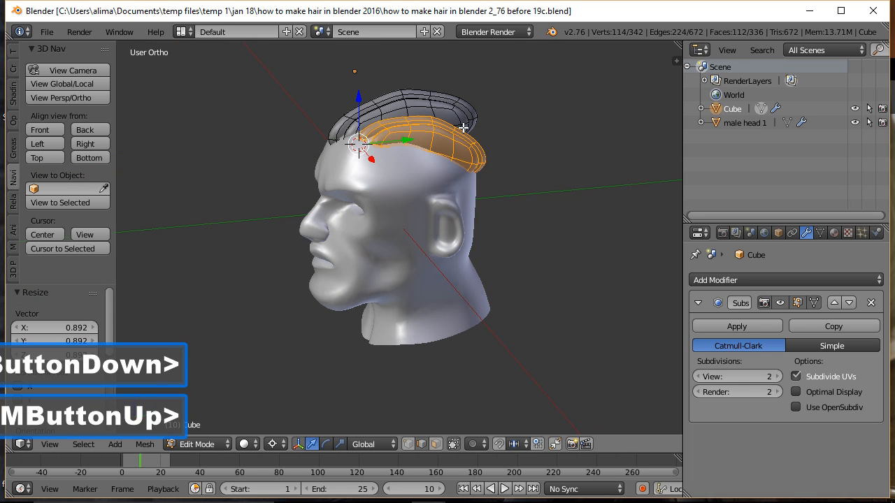
pyautogui.press('a')
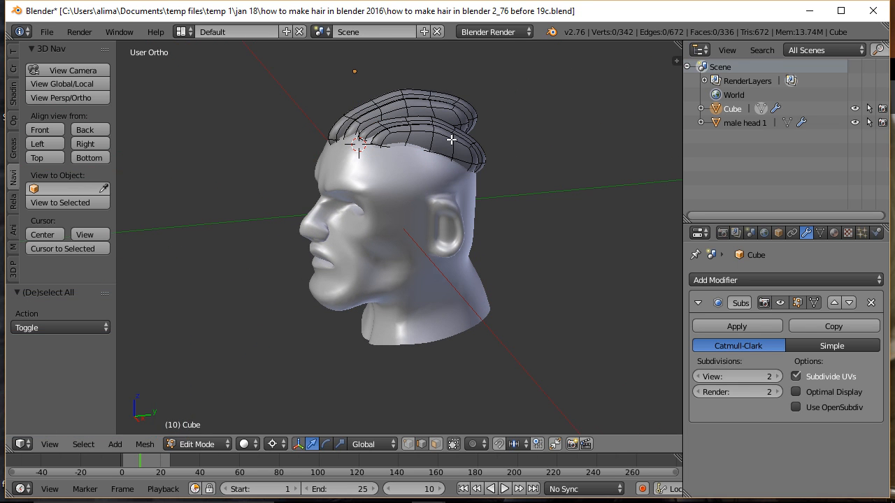
pyautogui.press('l')
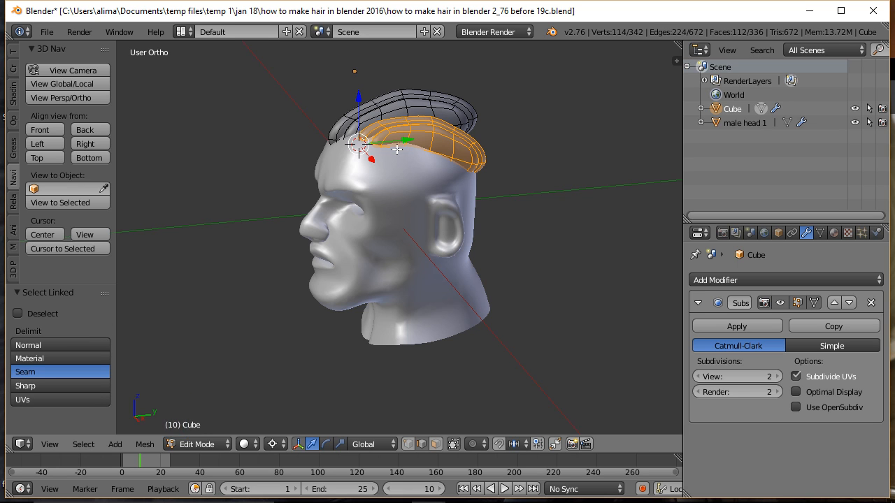
pyautogui.moveTo(321, 165); pyautogui.dragTo(445, 187, button='middle')
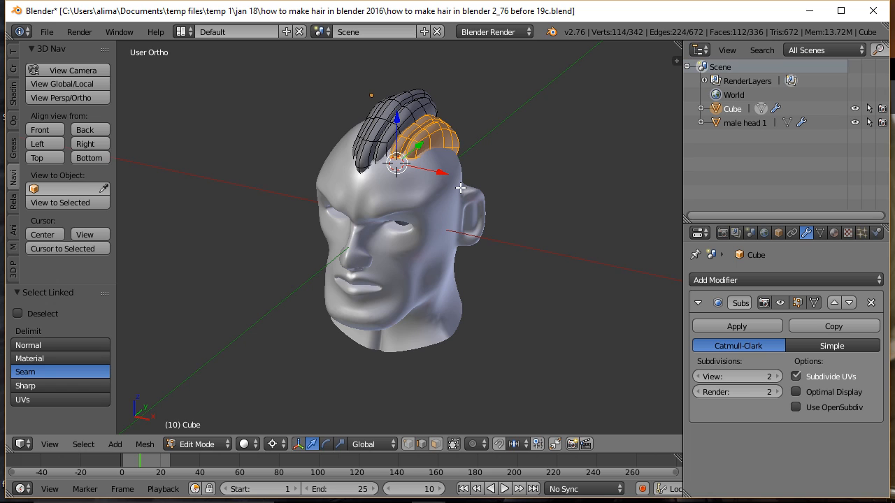
pyautogui.hotkey('shift', 'd')
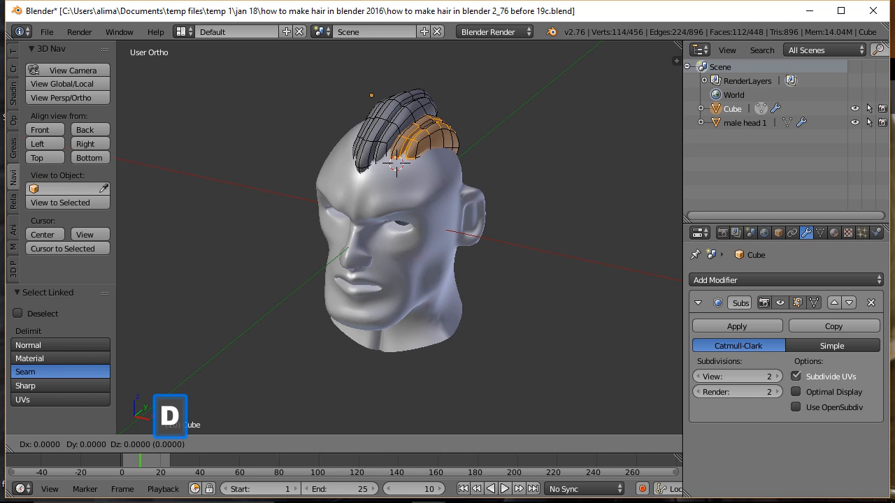
pyautogui.click(452, 147)
pyautogui.moveTo(445, 174)
pyautogui.mouseDown()
pyautogui.moveTo(457, 184)
pyautogui.moveTo(452, 172)
pyautogui.mouseUp()
pyautogui.moveTo(415, 143); pyautogui.dragTo(428, 143)
# - Scale down the third strand and settle it against the side of the scalp, finishing with a -0.007 move along X
pyautogui.press('s')
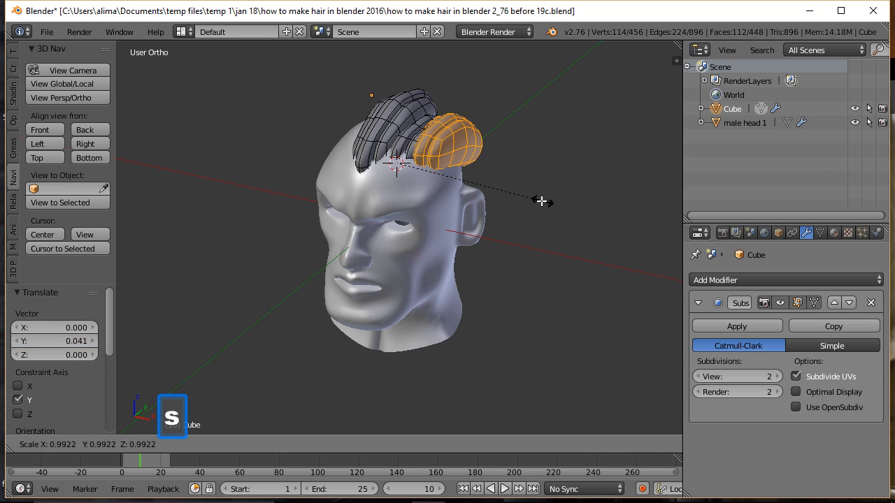
pyautogui.click(448, 185)
pyautogui.moveTo(440, 173); pyautogui.dragTo(448, 176)
pyautogui.moveTo(555, 211); pyautogui.dragTo(494, 156, button='middle')
pyautogui.moveTo(403, 118); pyautogui.dragTo(409, 128)
pyautogui.moveTo(454, 165); pyautogui.dragTo(451, 165)
# - Duplicate the third strand, move the copy 0.036 along X and 0.010 along Y above the ear, and save as version 20c
pyautogui.moveTo(473, 158); pyautogui.dragTo(512, 158, button='middle')
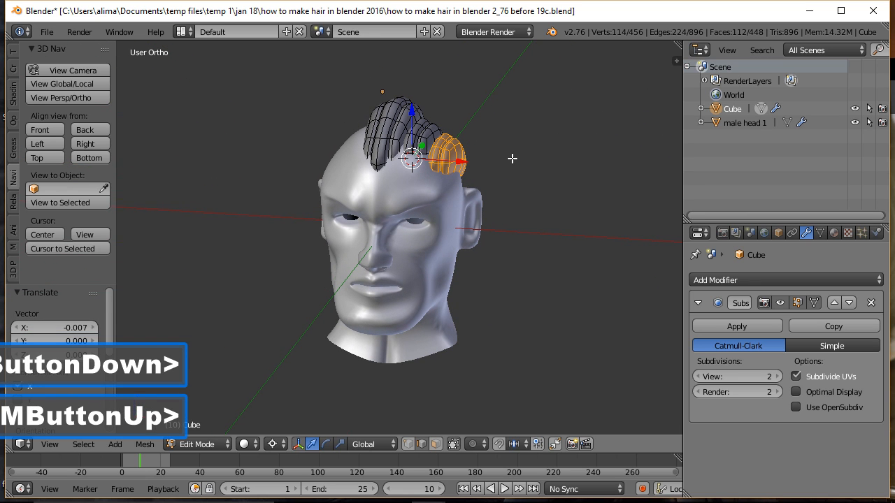
pyautogui.hotkey('shift', 'd')
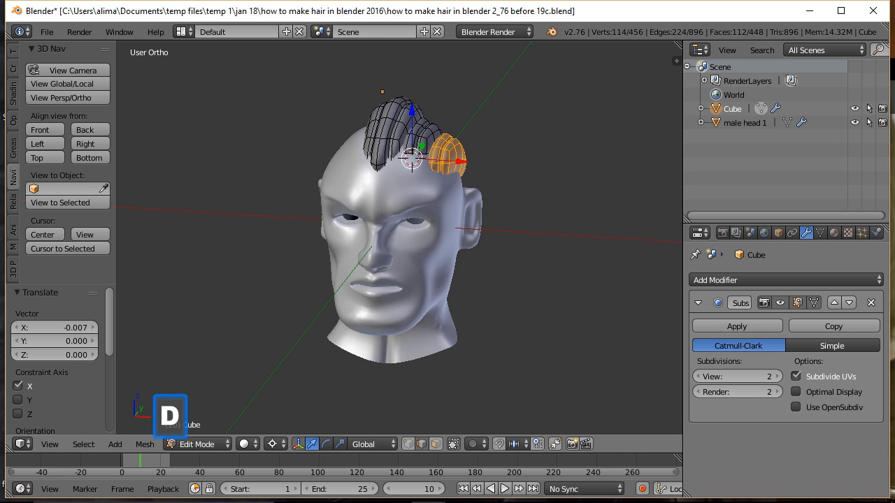
pyautogui.click(511, 159)
pyautogui.moveTo(456, 162); pyautogui.dragTo(464, 161)
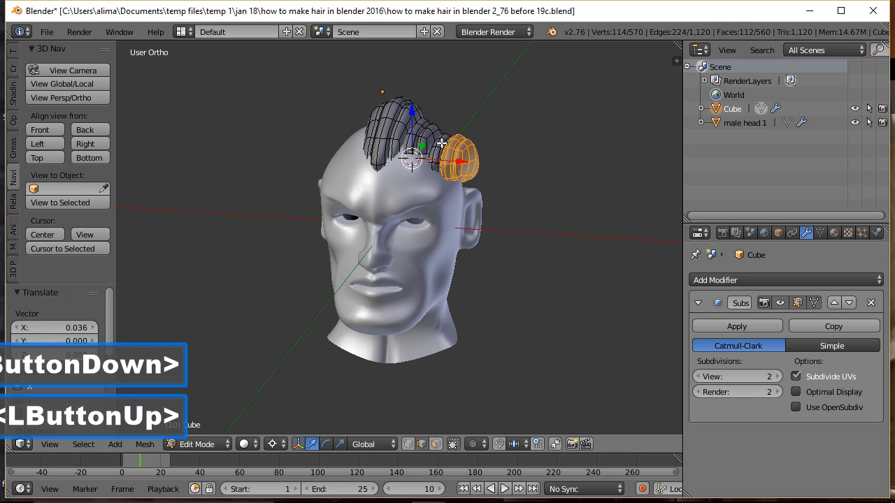
pyautogui.moveTo(620, 172); pyautogui.dragTo(439, 163, button='middle')
pyautogui.moveTo(422, 140); pyautogui.dragTo(426, 135)
pyautogui.moveTo(530, 191); pyautogui.dragTo(565, 194, button='middle')
pyautogui.scroll(1, 475, 188)
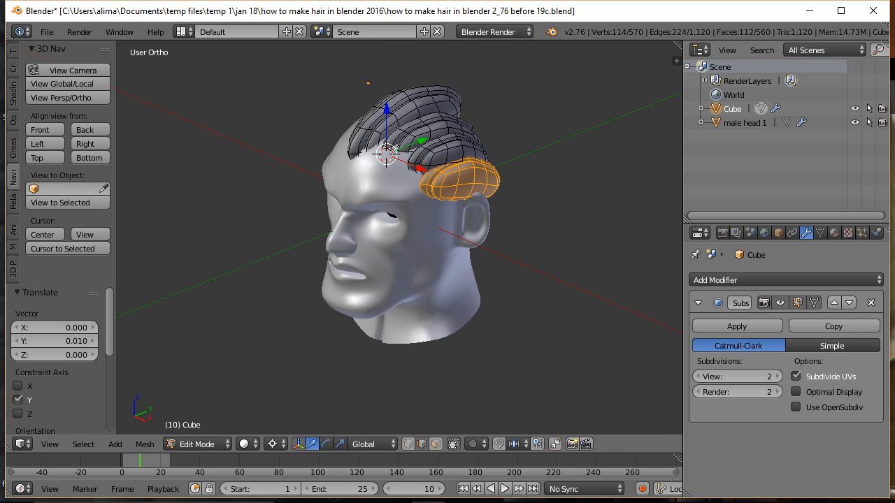
pyautogui.click(539, 143)
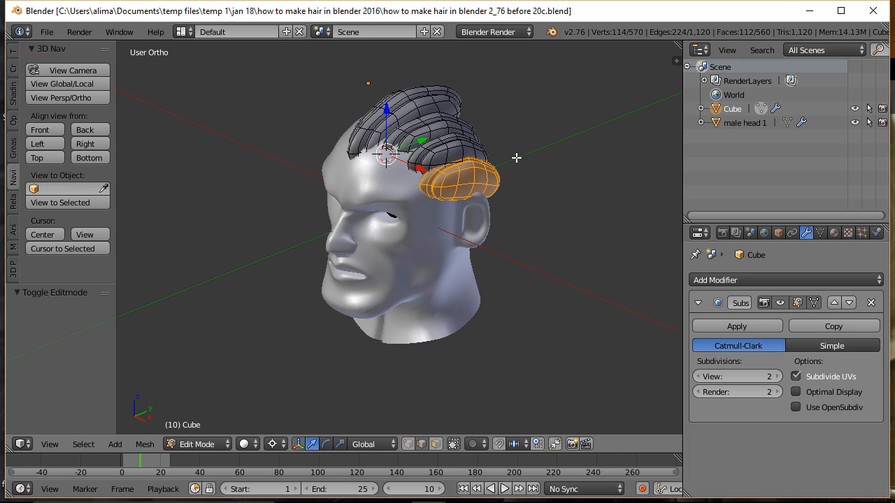
# - Select only the three side strands, duplicate them, and move the copies 0.217 along Y toward the back of the head
pyautogui.press('a')
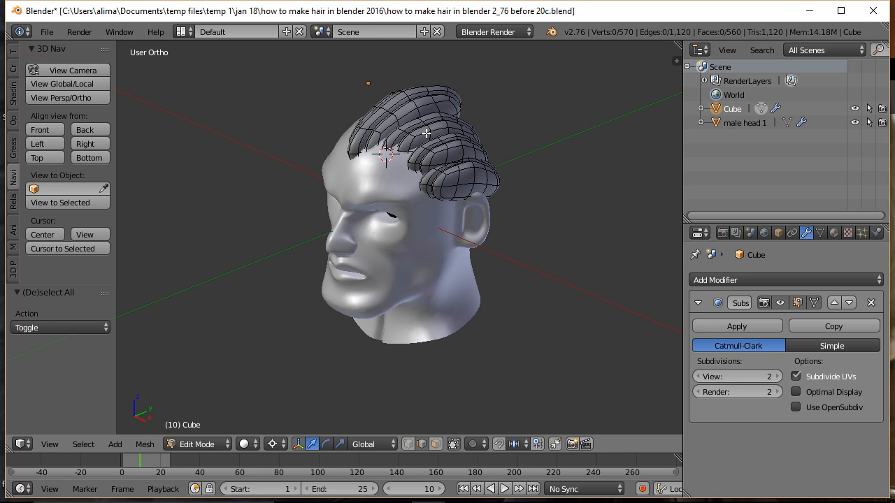
pyautogui.press('l')
pyautogui.moveTo(543, 179); pyautogui.dragTo(377, 152, button='middle')
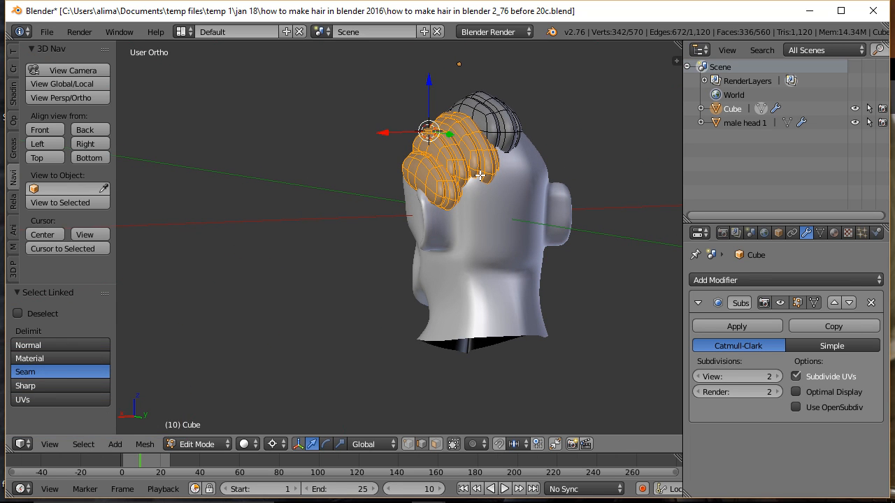
pyautogui.hotkey('shift', 'd')
pyautogui.click(481, 175)
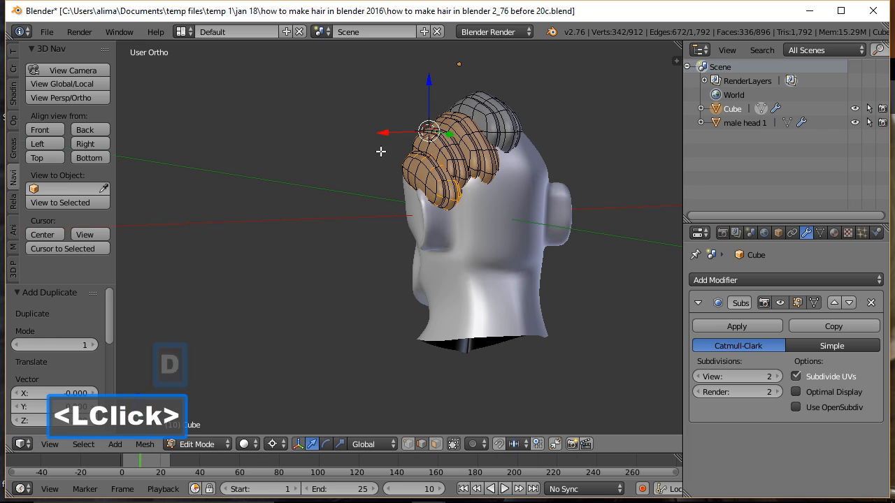
pyautogui.moveTo(360, 157); pyautogui.dragTo(475, 210, button='middle')
pyautogui.moveTo(426, 131); pyautogui.dragTo(502, 152)
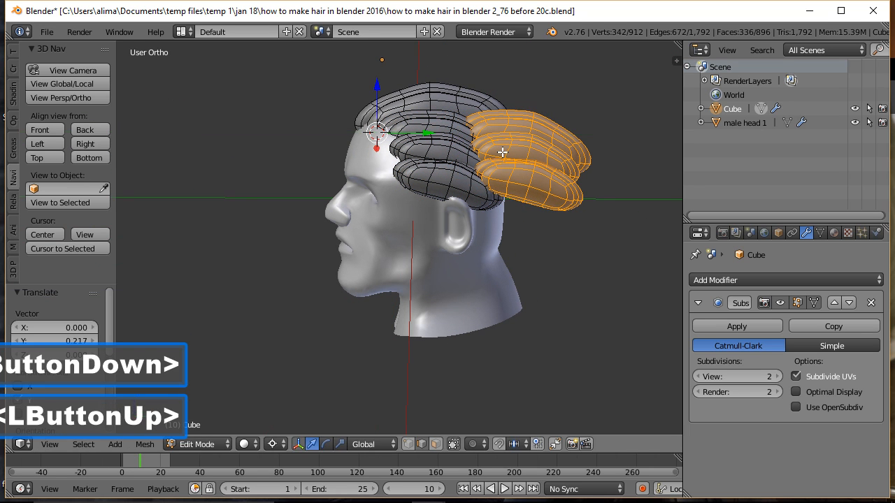
# - Rotate the three rear copies -11.289° about X
pyautogui.press('r')
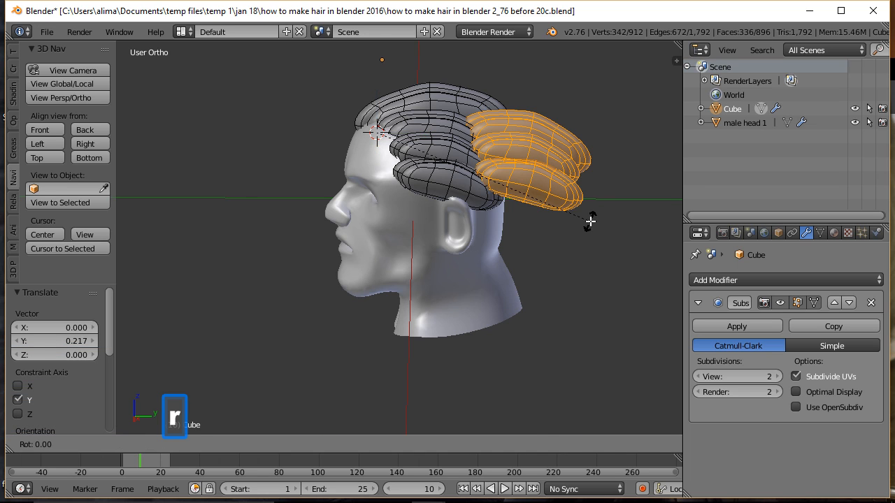
pyautogui.press('x')
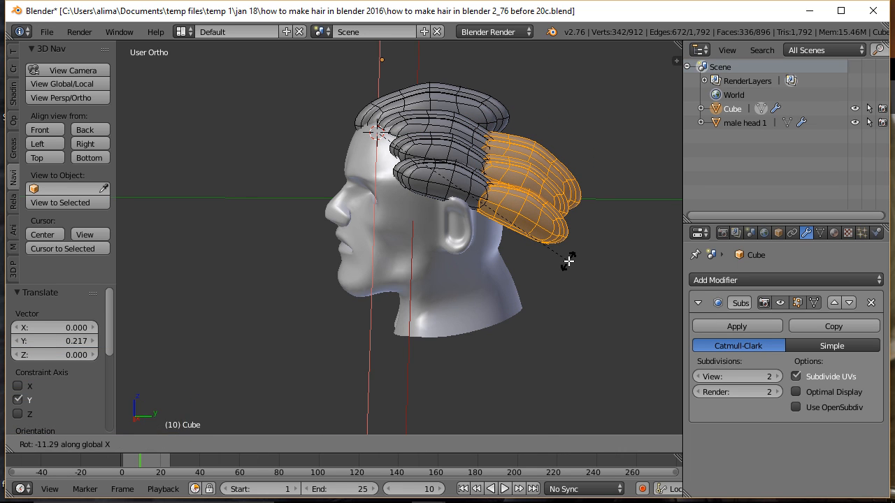
pyautogui.click(569, 260)
# - Place the 3D cursor at the rear copies' upper front ends and rotate them -42.281° about X down the back of the head
pyautogui.rightClick(482, 162)
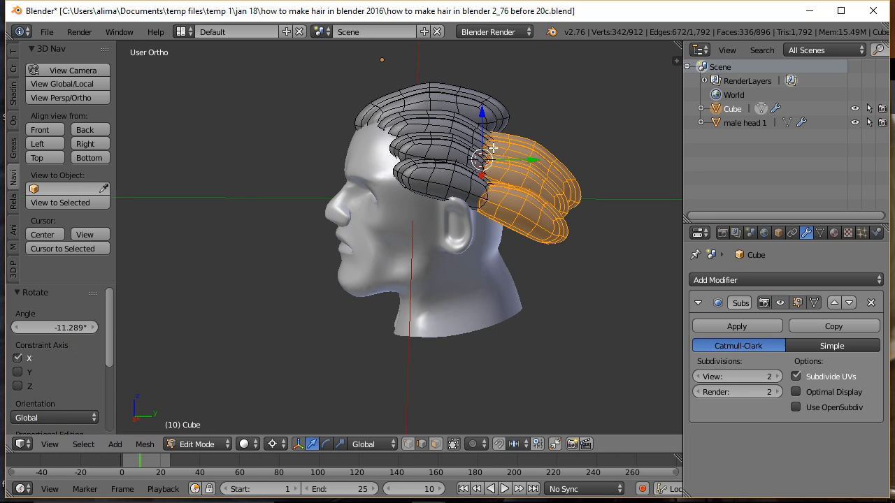
pyautogui.press('r')
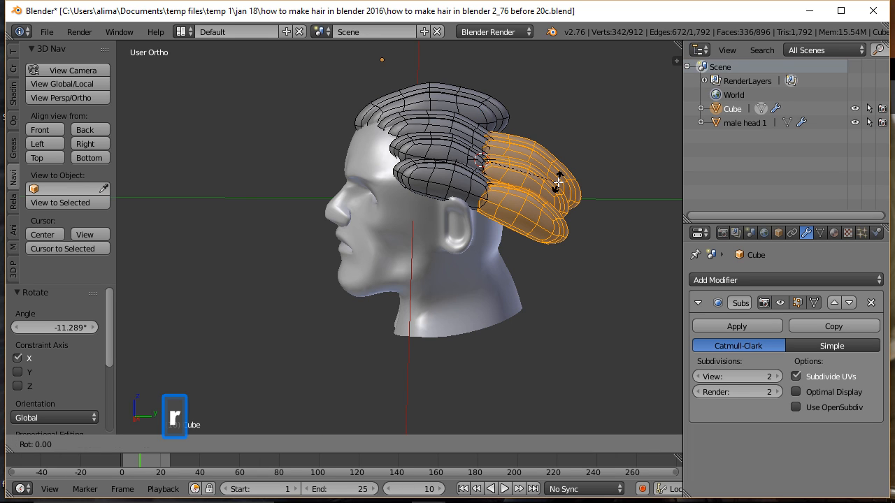
pyautogui.press('x')
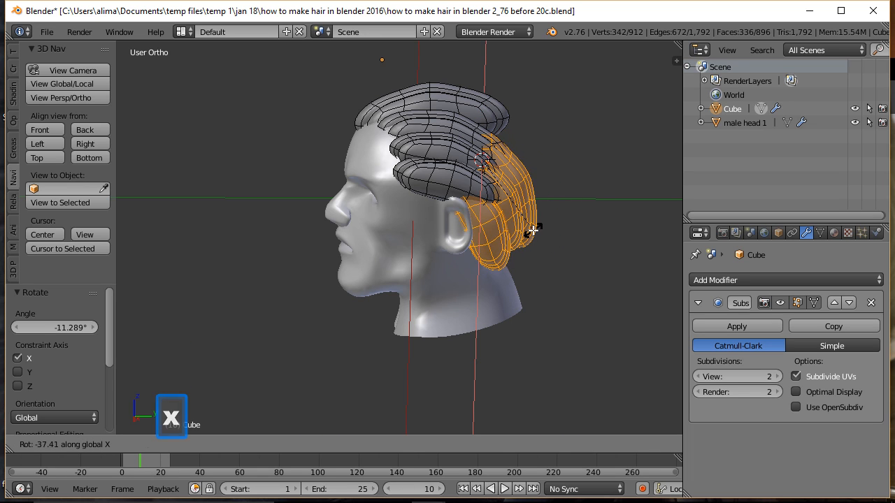
pyautogui.click(526, 233)
# - Shift the three rear strands 0.006 and -0.015 along X, deselect everything, and save the file as version 21c
pyautogui.moveTo(538, 197); pyautogui.dragTo(412, 204, button='middle')
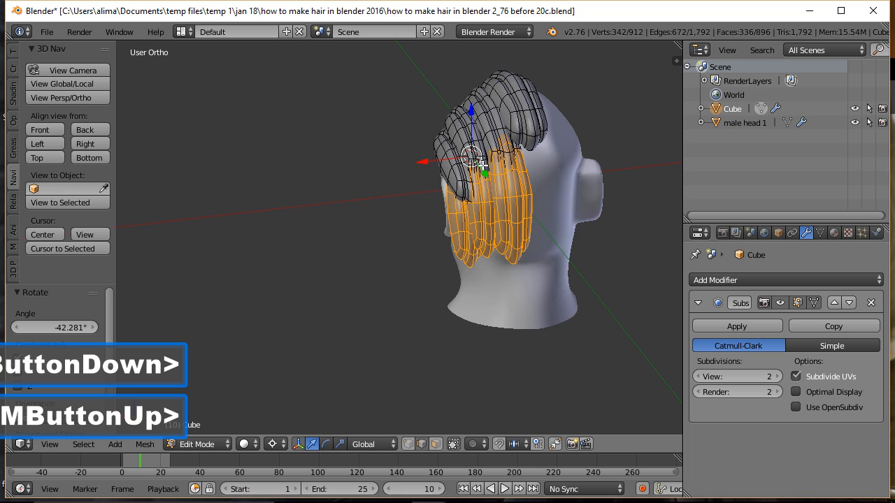
pyautogui.moveTo(474, 160); pyautogui.dragTo(415, 152, button='middle')
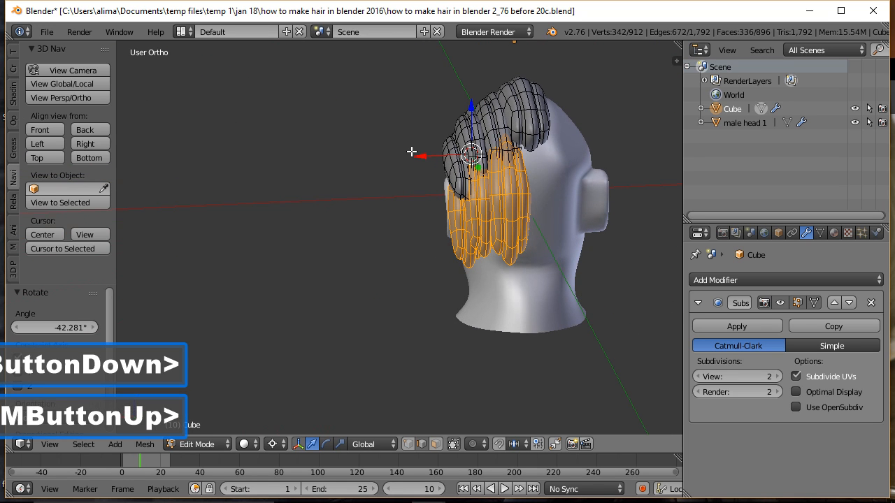
pyautogui.moveTo(431, 152); pyautogui.dragTo(432, 159)
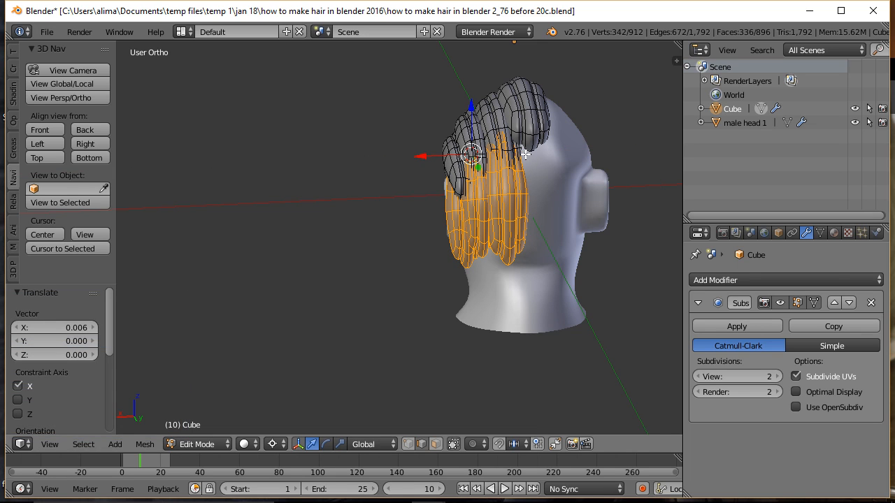
pyautogui.moveTo(425, 155)
pyautogui.mouseDown()
pyautogui.moveTo(438, 154)
pyautogui.moveTo(425, 153)
pyautogui.mouseUp()
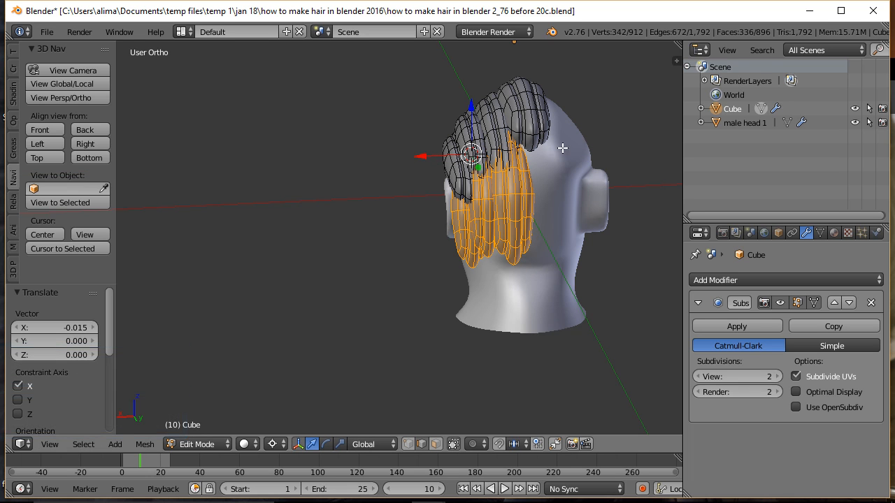
pyautogui.moveTo(327, 174); pyautogui.dragTo(510, 175, button='middle')
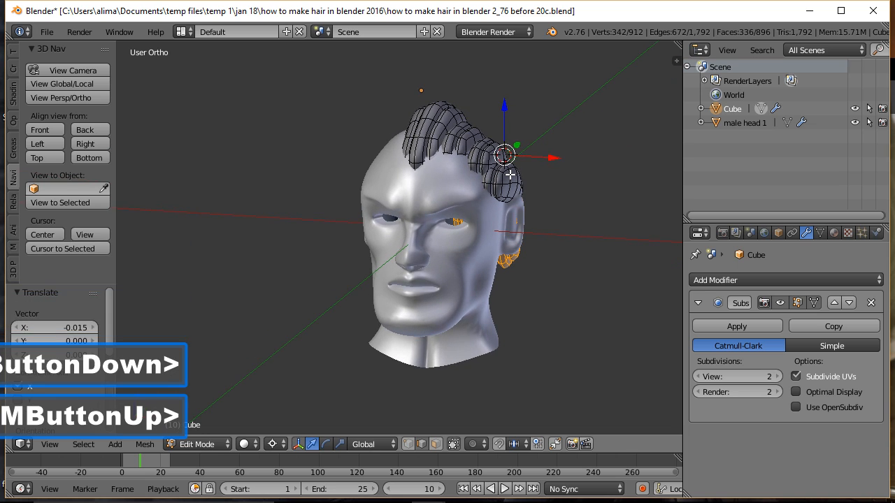
pyautogui.press('a')
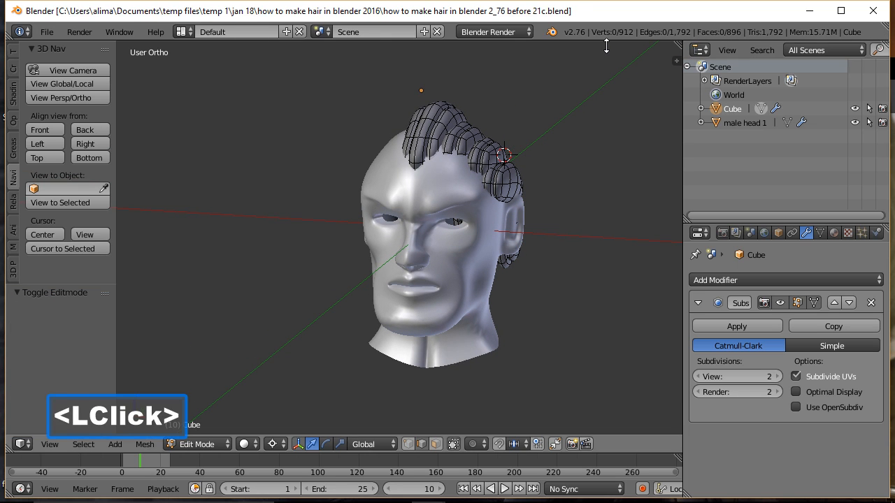
# - Set the pivot point to Median Point and rotate the side strand just above the ear 51.232° about Y
pyautogui.moveTo(617, 88); pyautogui.dragTo(551, 132, button='middle')
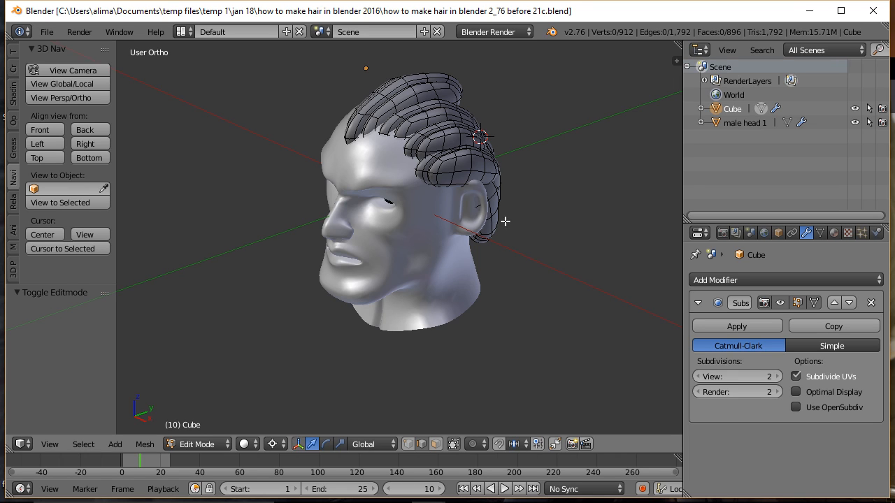
pyautogui.click(282, 449)
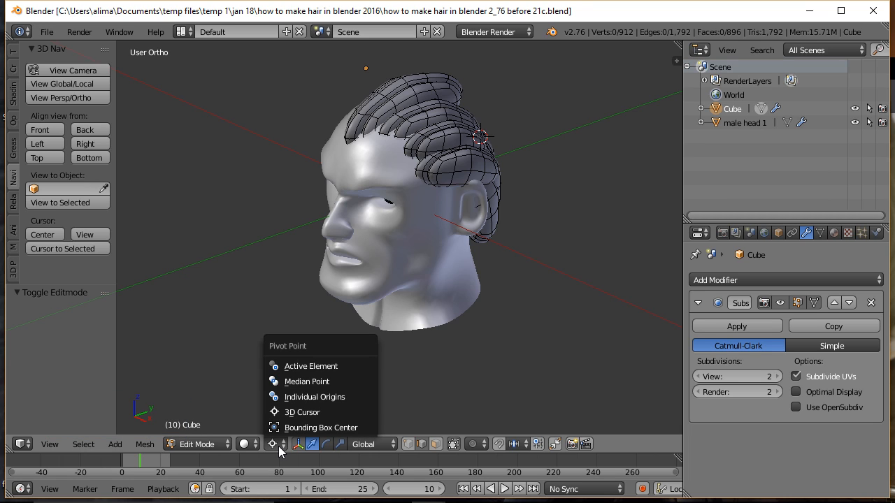
pyautogui.click(314, 383)
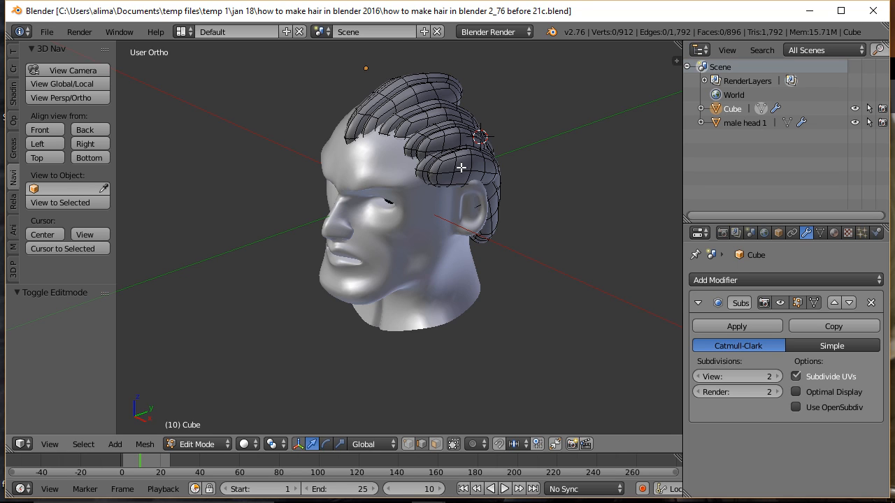
pyautogui.press('l')
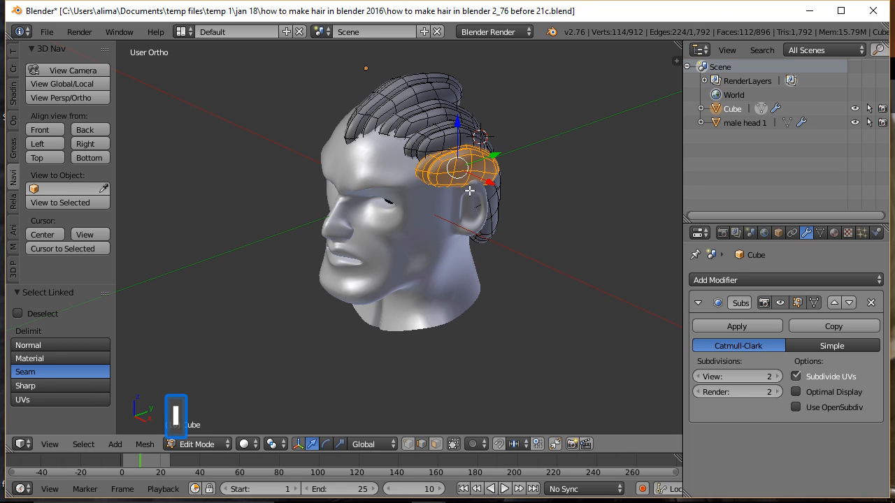
pyautogui.moveTo(448, 218); pyautogui.dragTo(468, 247, button='middle')
pyautogui.press('r')
pyautogui.press('y')
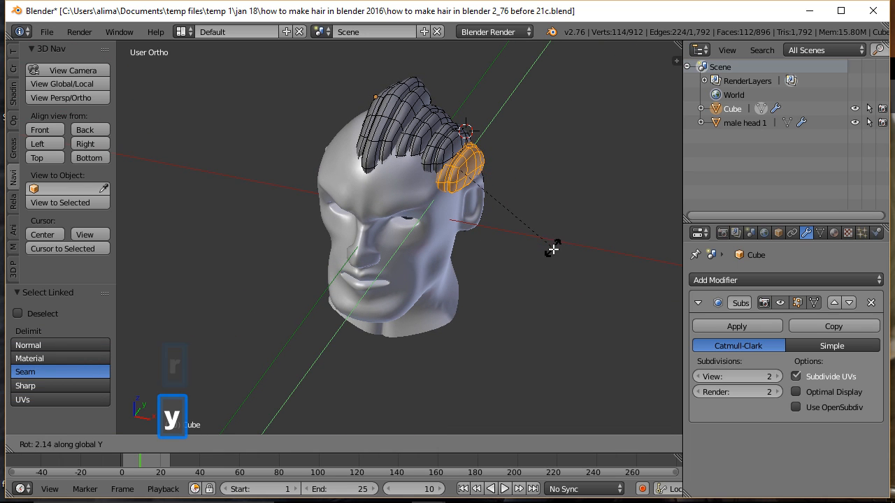
pyautogui.click(459, 291)
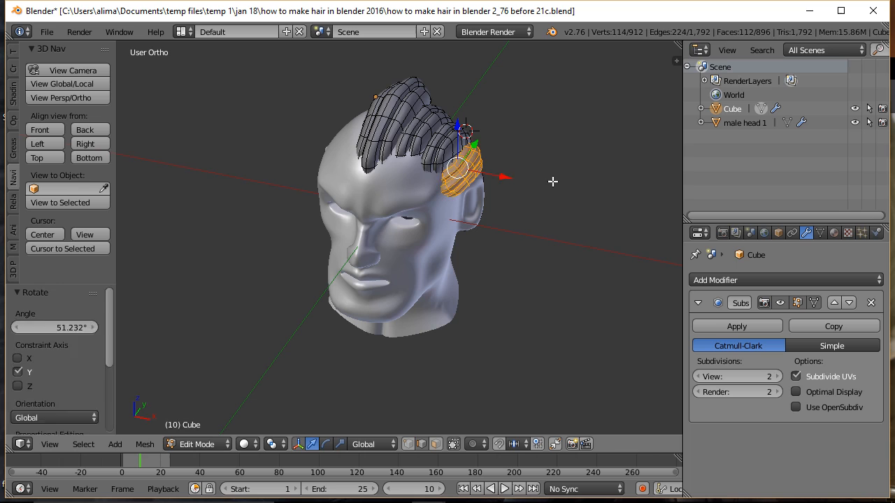
# - Deselect everything, save the file as version 22d, and rotate the middle side strand 43.813° about Y
pyautogui.press('a')
pyautogui.click(613, 17)
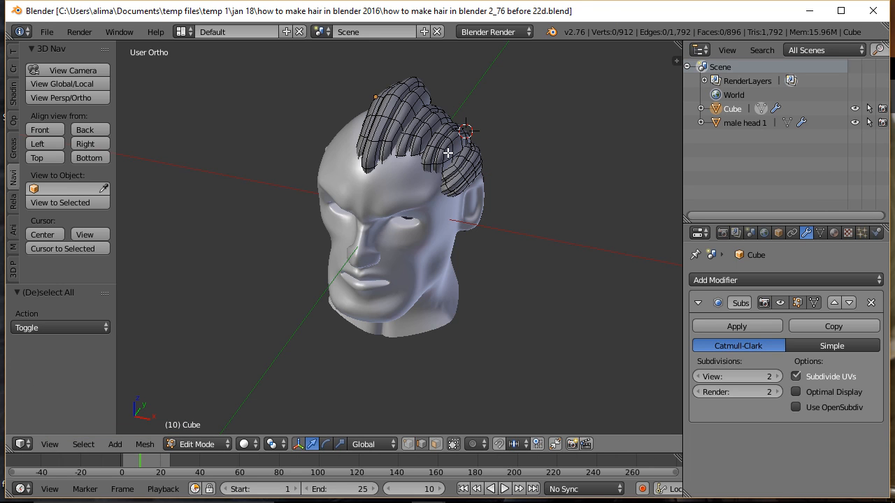
pyautogui.press('l')
pyautogui.press('r')
pyautogui.press('y')
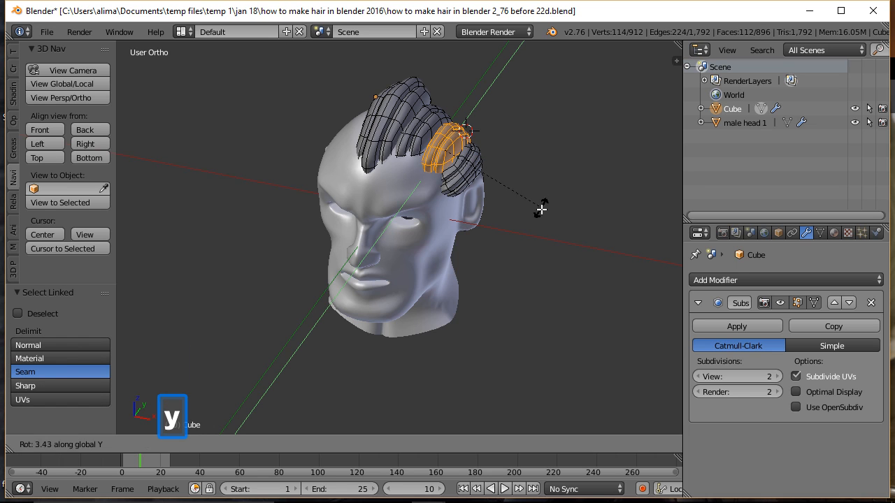
pyautogui.click(489, 279)
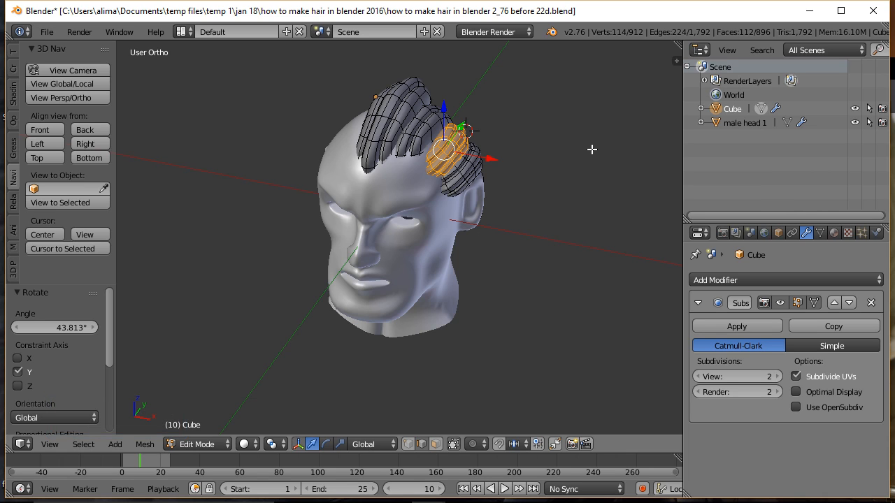
pyautogui.press('a')
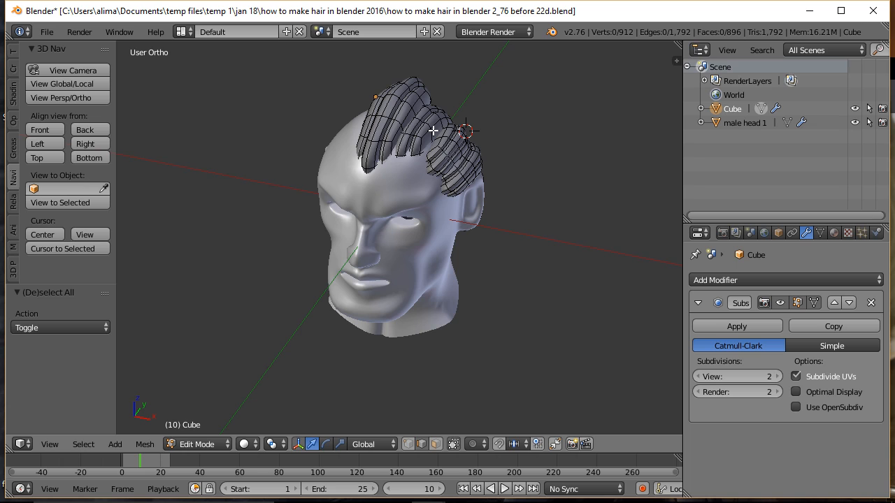
# - Select the uppermost side strand and rotate it 34.167° about Y
pyautogui.press('l')
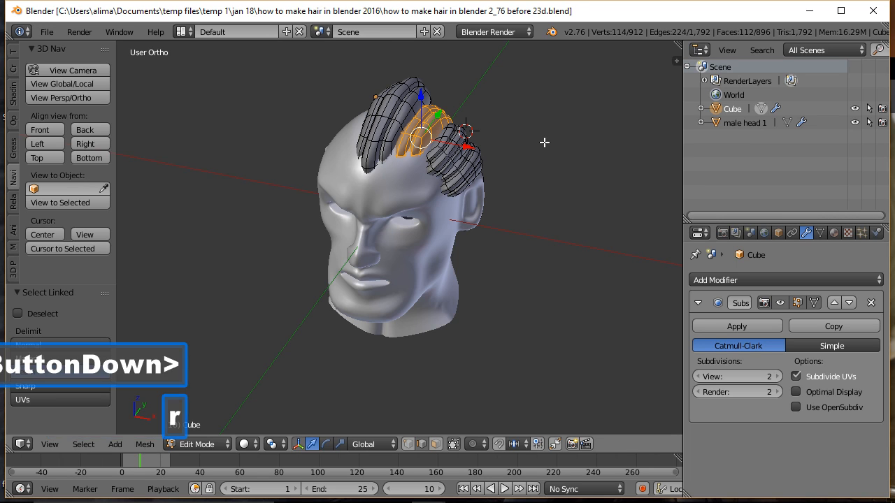
pyautogui.press('r')
pyautogui.press('y')
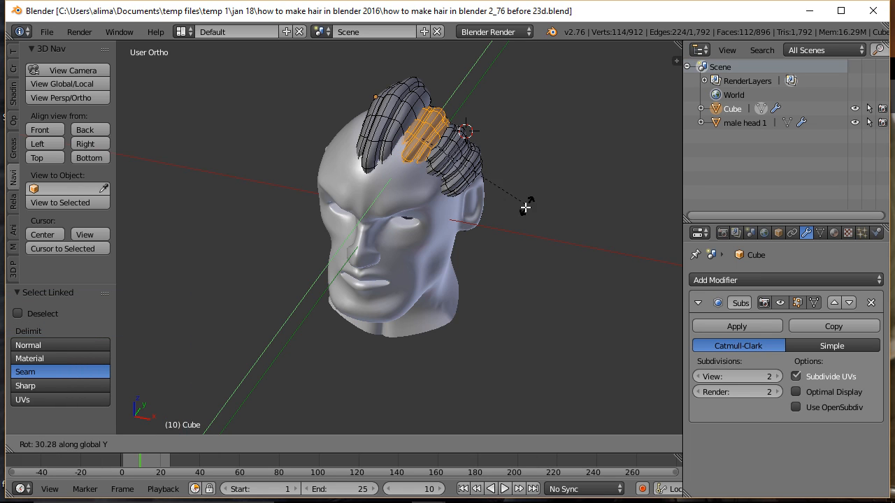
pyautogui.click(523, 212)
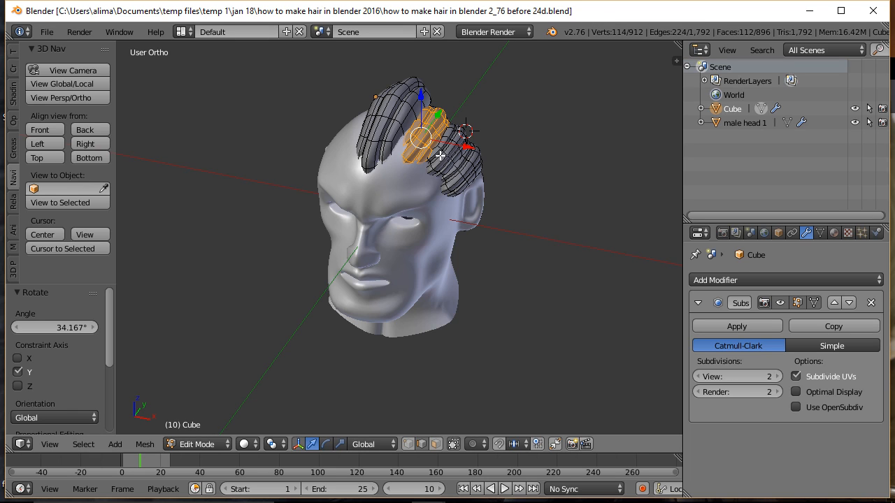
# - Add the other two side strands and the three rear strands to the selection, and save the file as version 25d
pyautogui.press('l')
pyautogui.press('l')
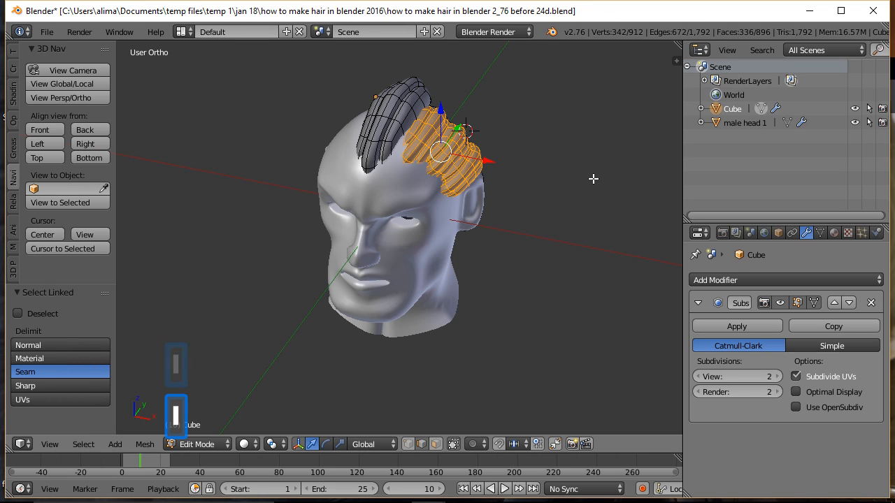
pyautogui.moveTo(607, 180); pyautogui.dragTo(458, 213, button='middle')
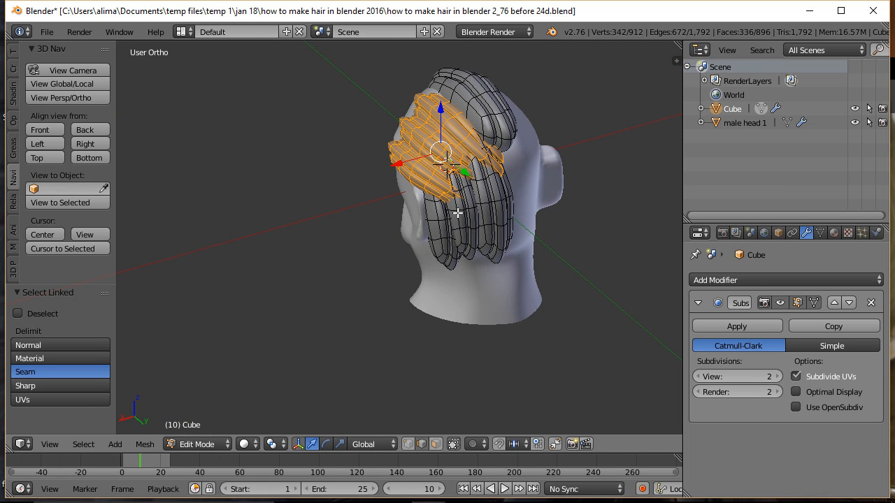
pyautogui.press('l')
pyautogui.press('l')
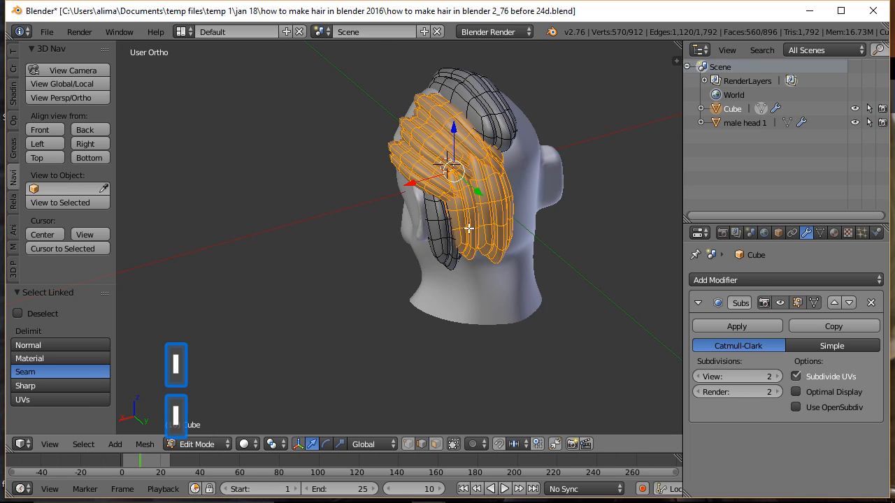
pyautogui.press('l')
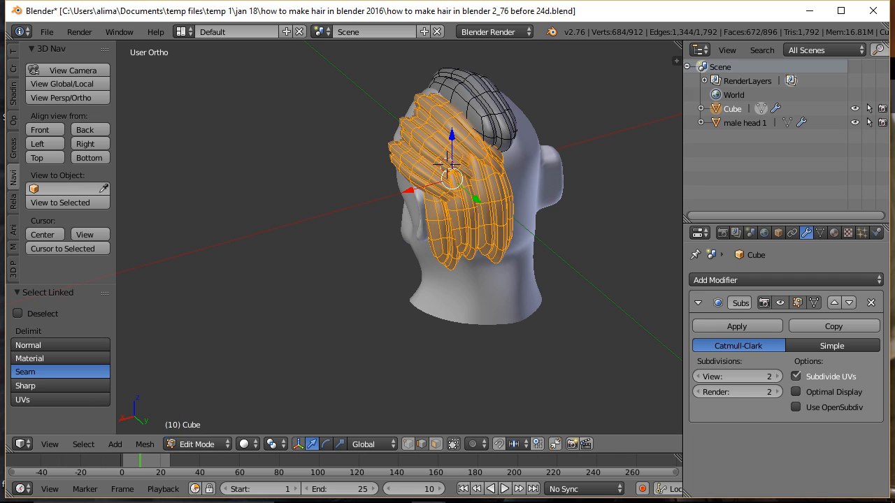
pyautogui.hotkey('ctrl', 'shift', 's')
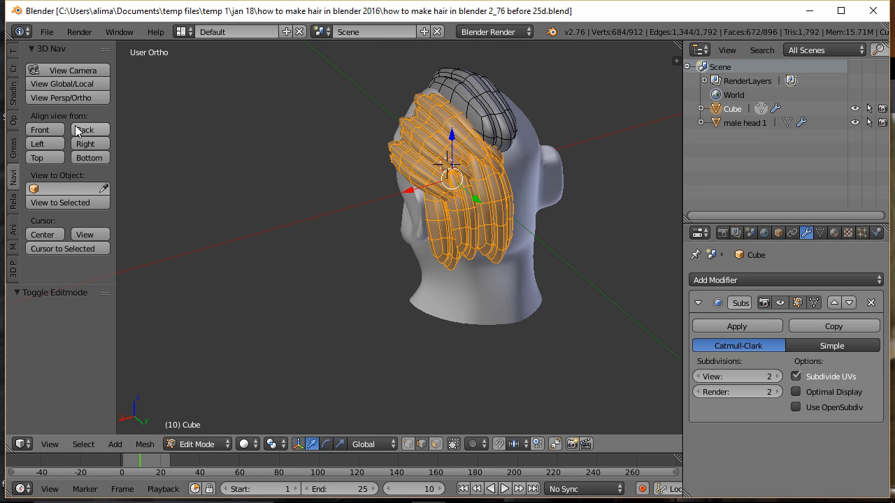
# - In front view, reset the 3D cursor to the scene origin and make the 3D Cursor the pivot point
pyautogui.click(52, 130)
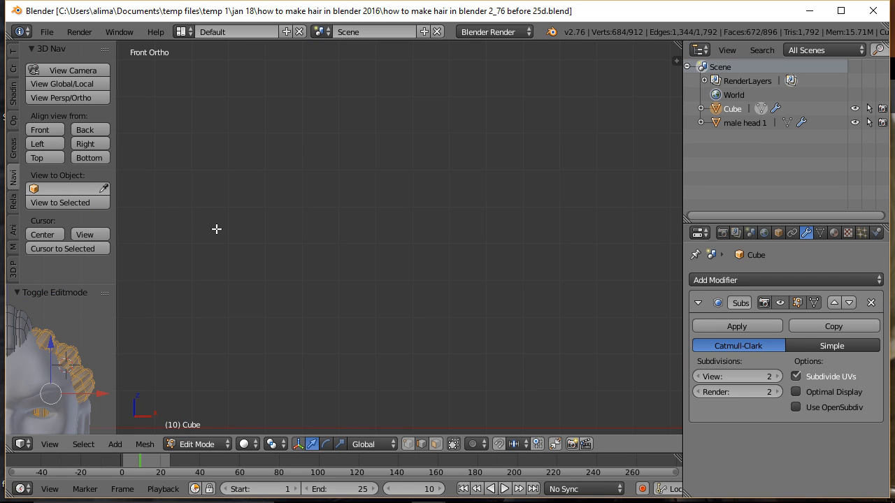
pyautogui.keyDown('shift'); pyautogui.moveTo(214, 260); pyautogui.dragTo(547, 147, button='middle'); pyautogui.keyUp('shift')
pyautogui.keyDown('shift'); pyautogui.moveTo(457, 303); pyautogui.dragTo(531, 222, button='middle'); pyautogui.keyUp('shift')
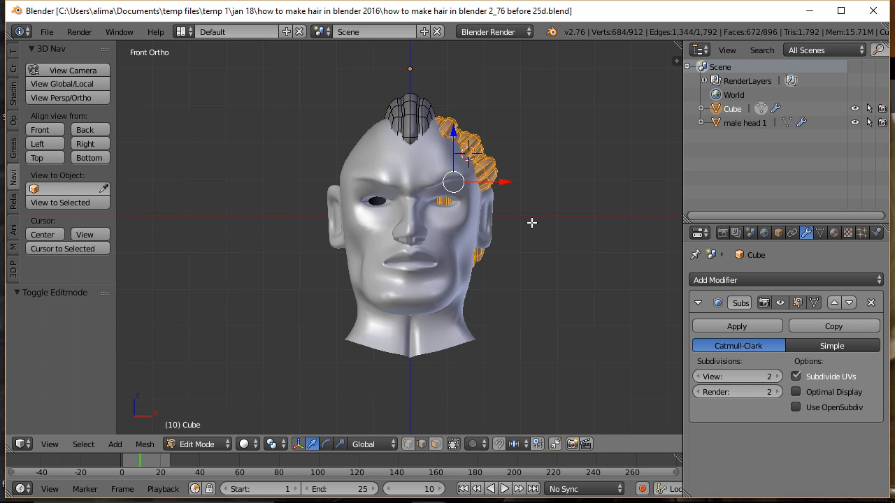
pyautogui.press('b')
pyautogui.moveTo(254, 64); pyautogui.dragTo(534, 380)
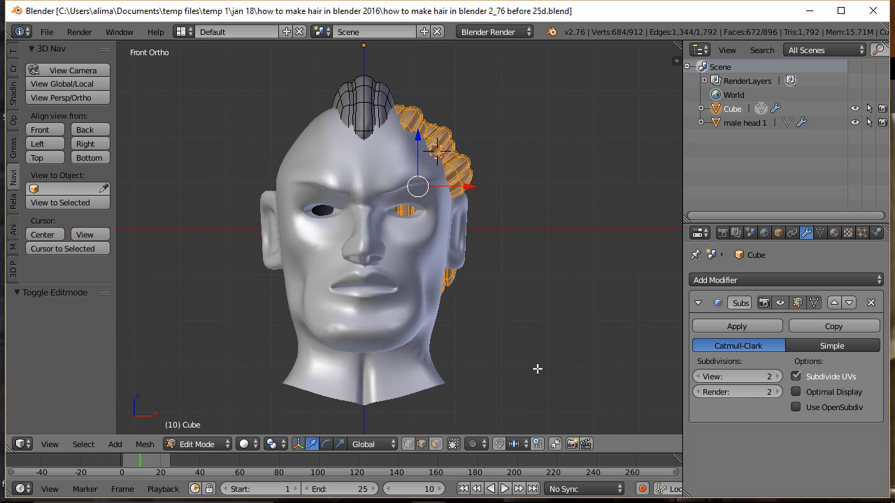
pyautogui.hotkey('shift', 'c')
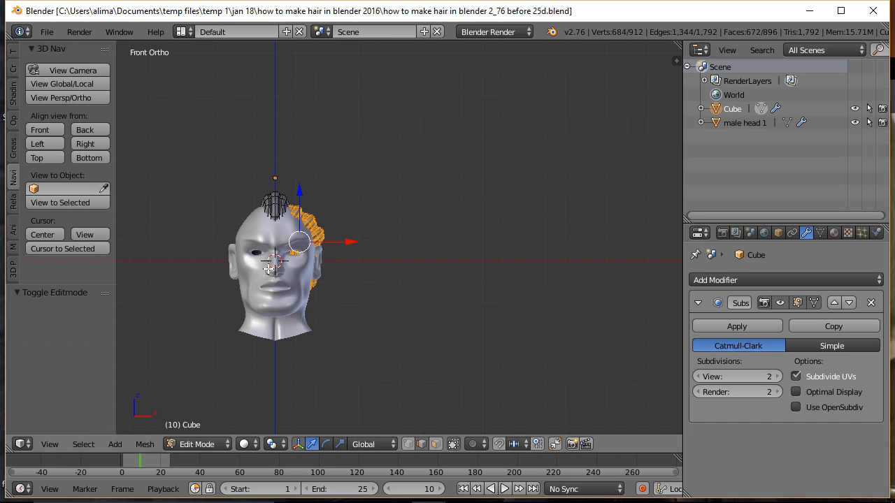
pyautogui.press('b')
pyautogui.moveTo(192, 163); pyautogui.dragTo(361, 363)
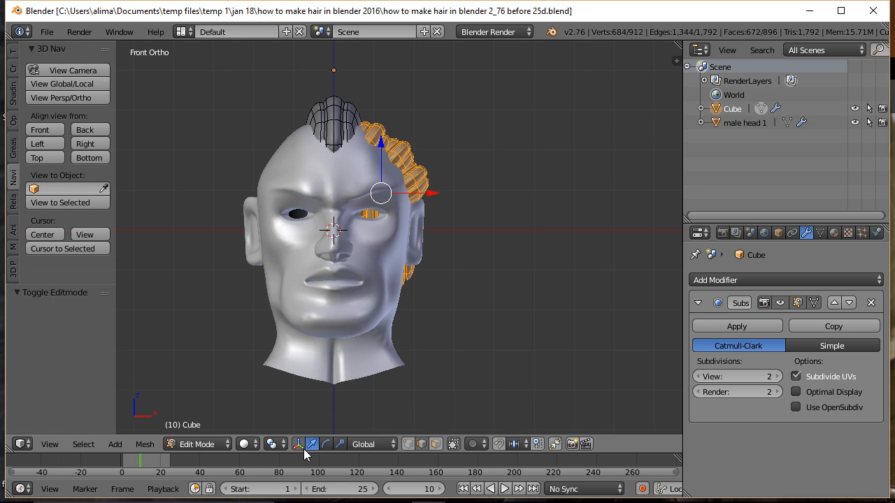
pyautogui.click(282, 448)
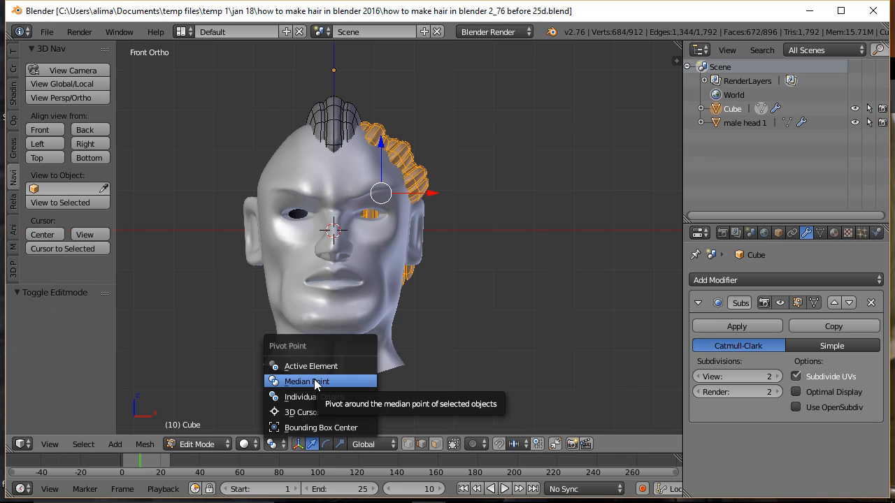
pyautogui.click(327, 412)
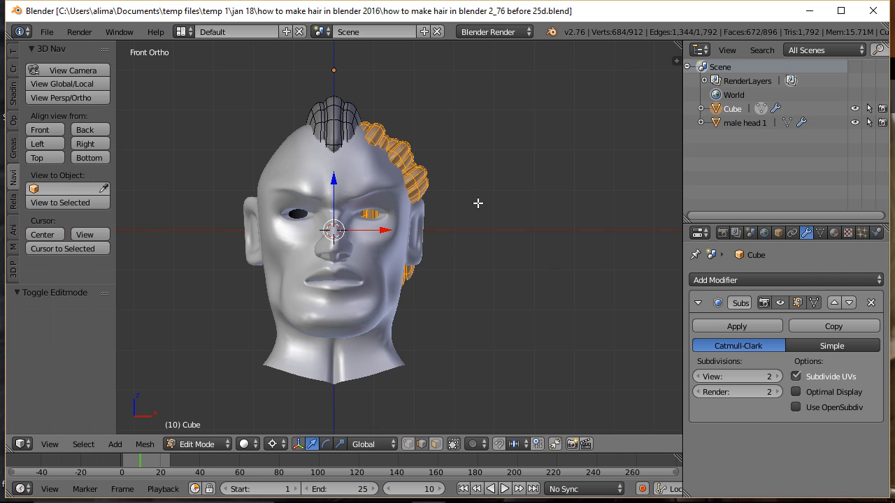
# - Duplicate the six selected strands in place, mirror the copies with a scale of -1 along X, and recalculate their normals
pyautogui.hotkey('shift', 'd')
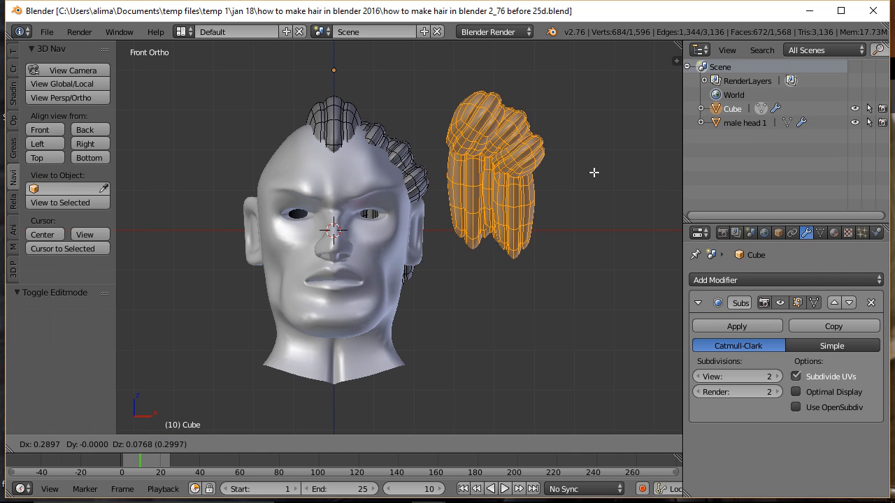
pyautogui.press('Escape')
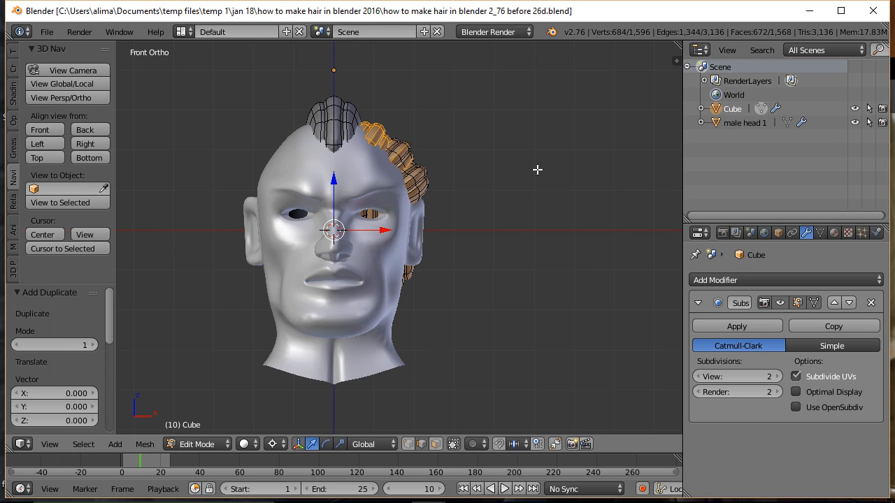
pyautogui.press('s')
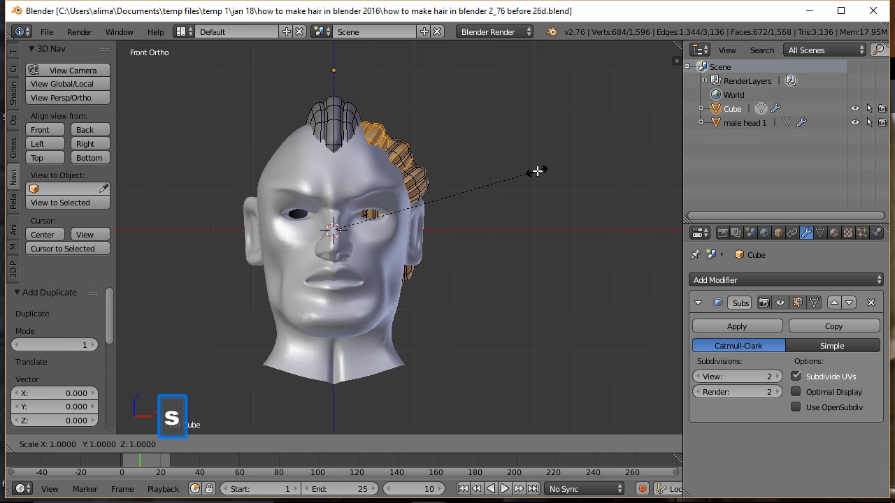
pyautogui.press('x')
pyautogui.press('-')
pyautogui.press('1')
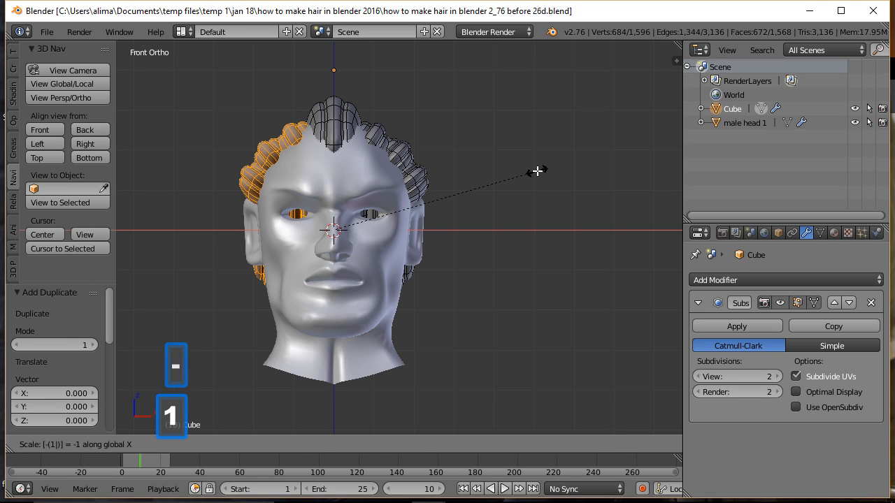
pyautogui.press('Return')
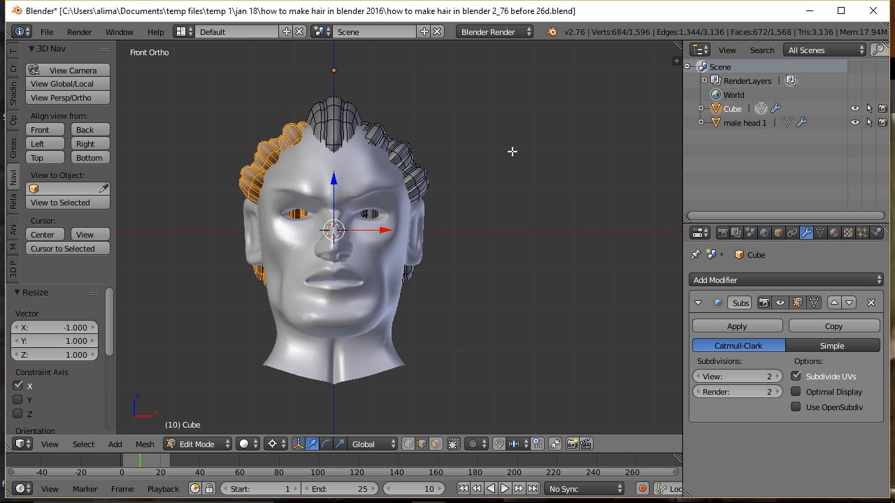
pyautogui.press('ctrl')
pyautogui.hotkey('ctrl', 'n')
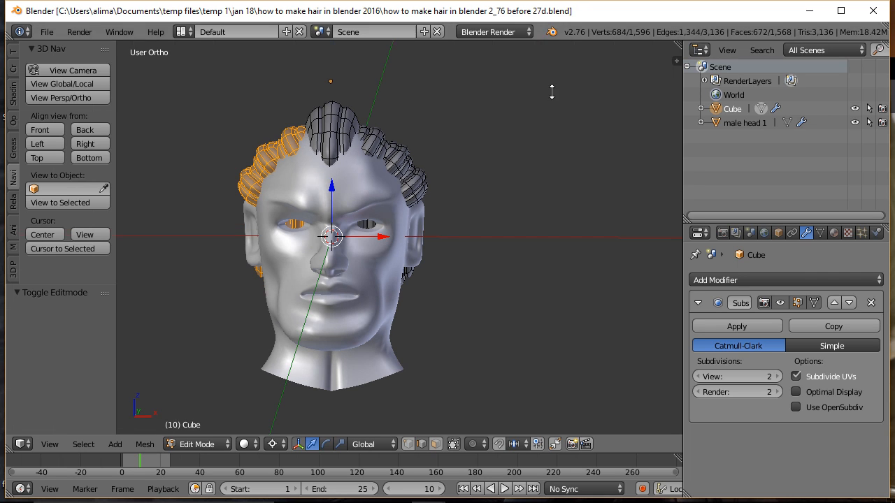
# - Return the pivot point to Median Point and switch the hair mesh to Sculpt Mode
pyautogui.click(281, 447)
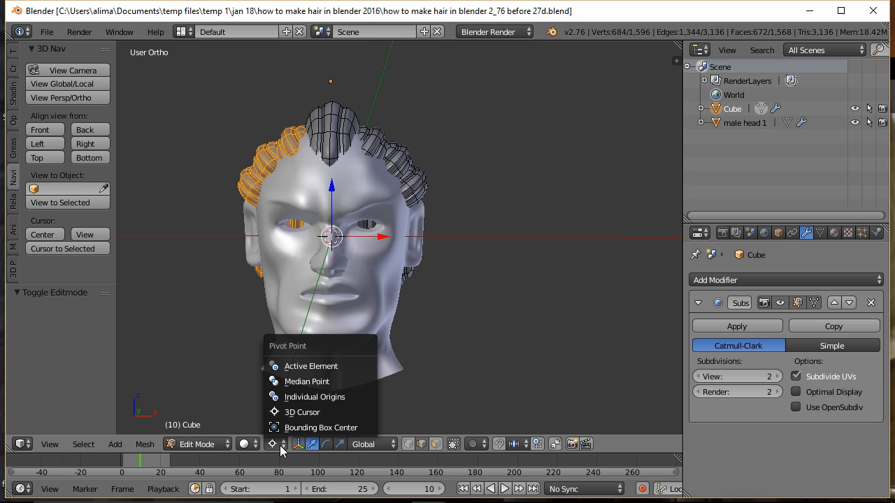
pyautogui.click(328, 381)
pyautogui.click(222, 445)
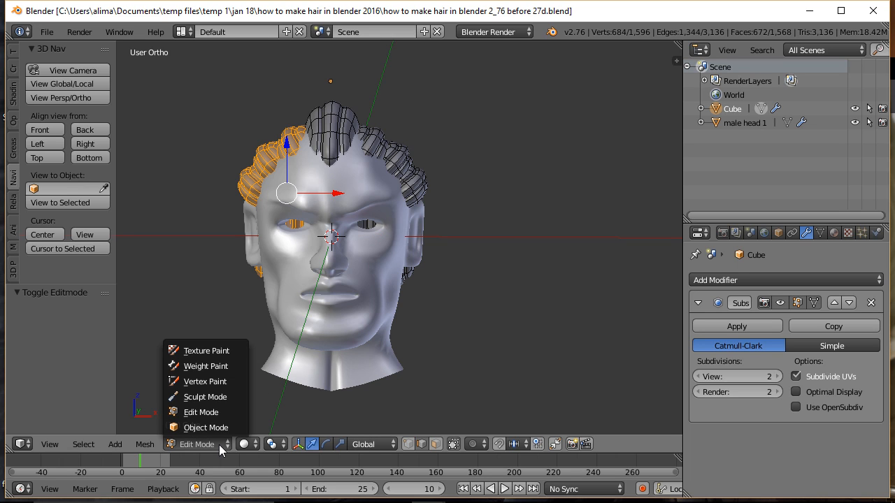
pyautogui.click(224, 397)
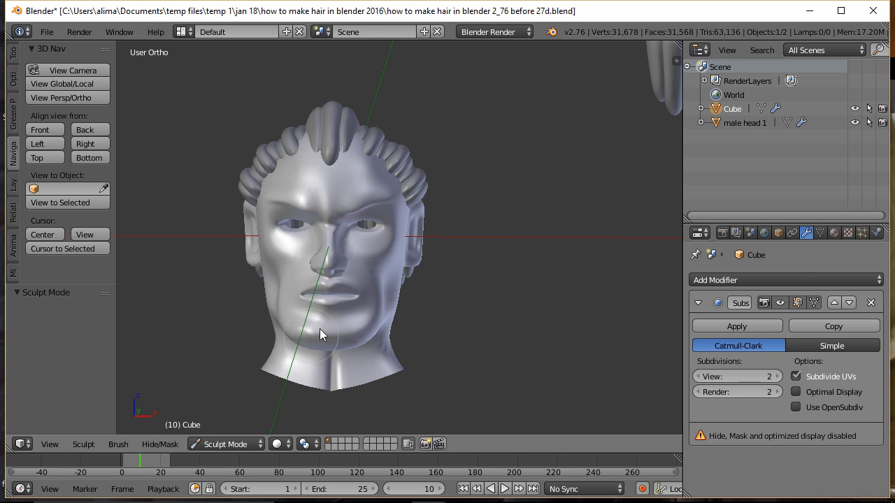
pyautogui.moveTo(525, 200); pyautogui.dragTo(523, 215, button='middle')
pyautogui.moveTo(382, 233); pyautogui.dragTo(248, 236, button='middle')
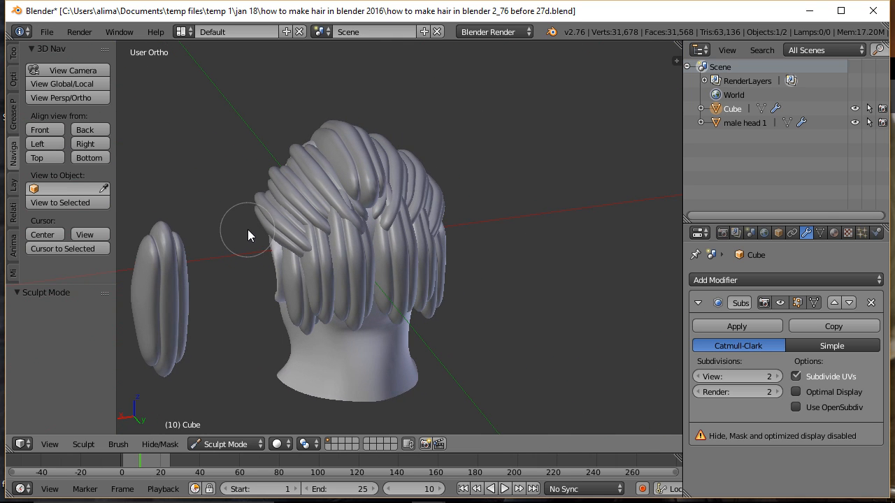
# - Choose the Inflate brush, enlarge its radius to 80 px, and inflate the strands at the back of the hair
pyautogui.click(13, 53)
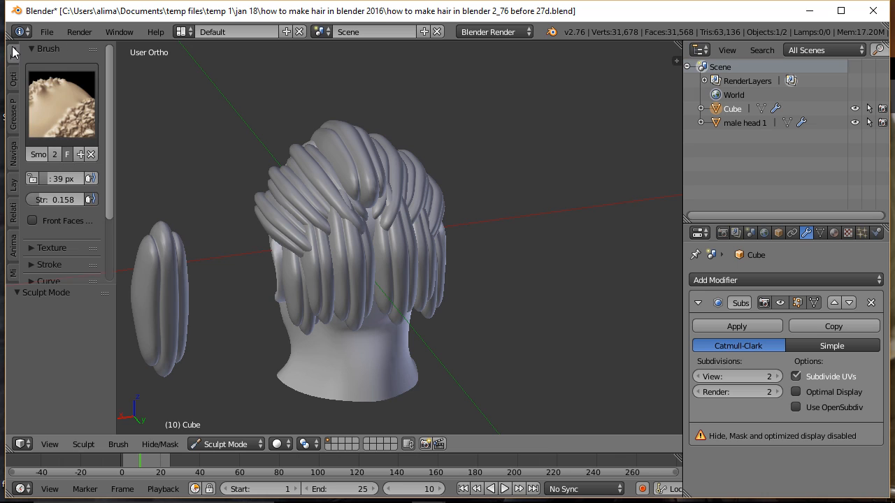
pyautogui.click(67, 100)
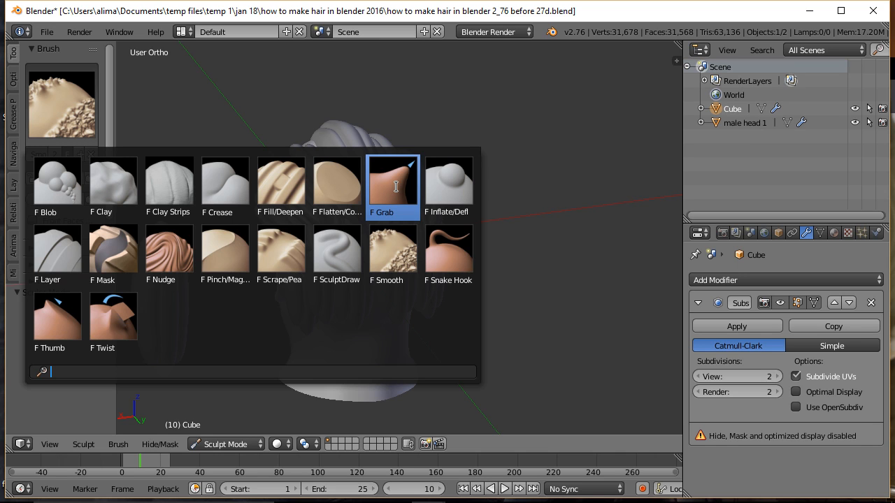
pyautogui.click(443, 189)
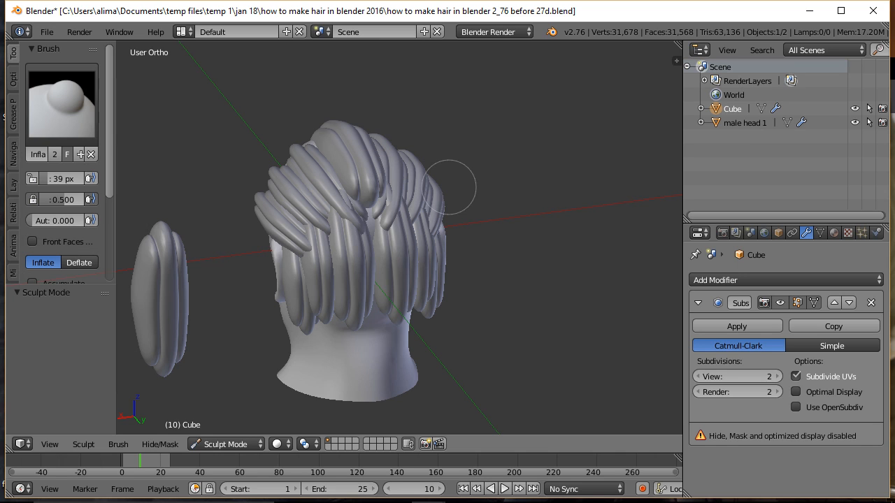
pyautogui.moveTo(373, 223); pyautogui.dragTo(372, 217)
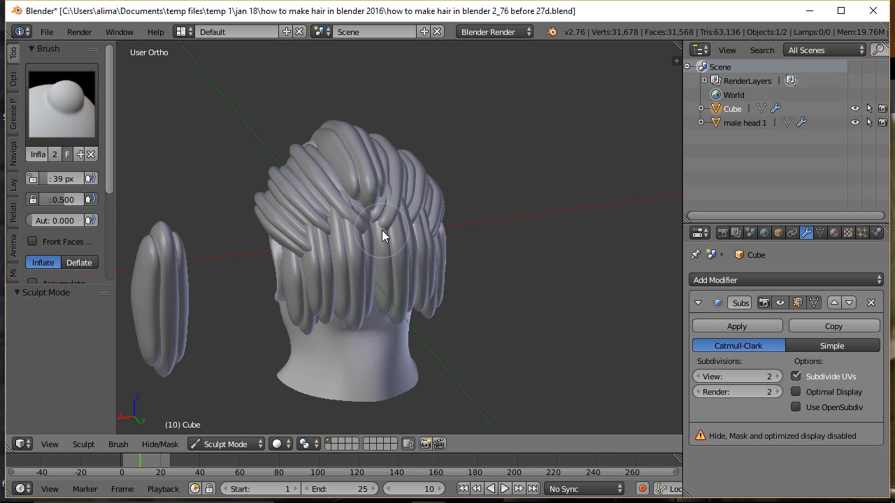
pyautogui.press('f')
pyautogui.click(402, 258)
pyautogui.moveTo(390, 232)
pyautogui.mouseDown()
pyautogui.moveTo(367, 209)
pyautogui.moveTo(326, 200)
pyautogui.moveTo(305, 214)
pyautogui.moveTo(303, 283)
pyautogui.moveTo(421, 241)
pyautogui.moveTo(425, 293)
pyautogui.moveTo(367, 278)
pyautogui.mouseUp()
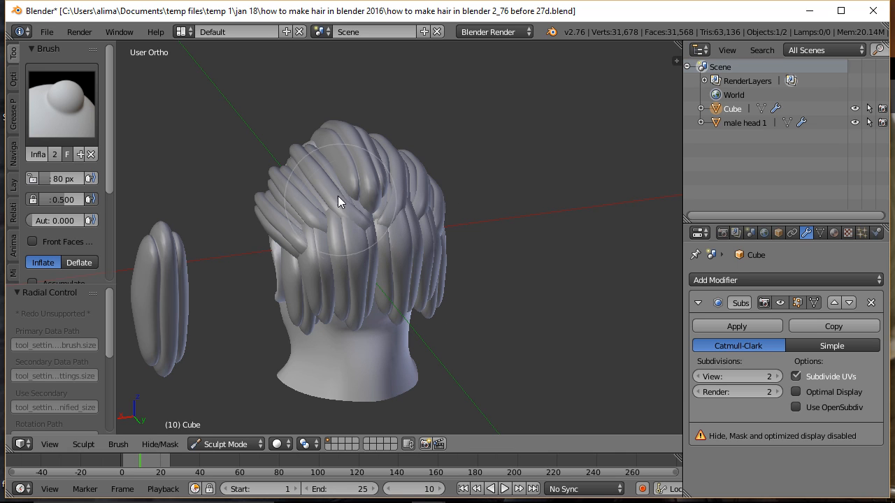
# - With the Grab brush, pull the lower ends of the rear strands inward around the neck, and expand the Symmetry / Lock settings
pyautogui.click(77, 118)
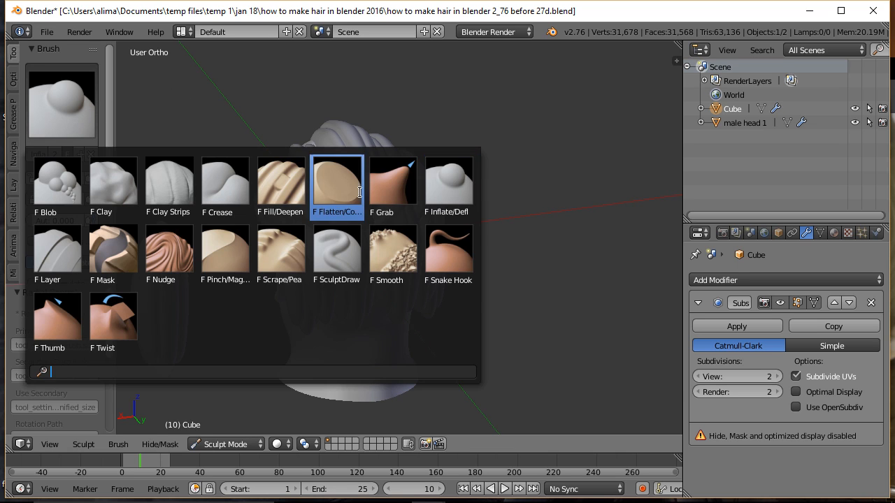
pyautogui.click(385, 190)
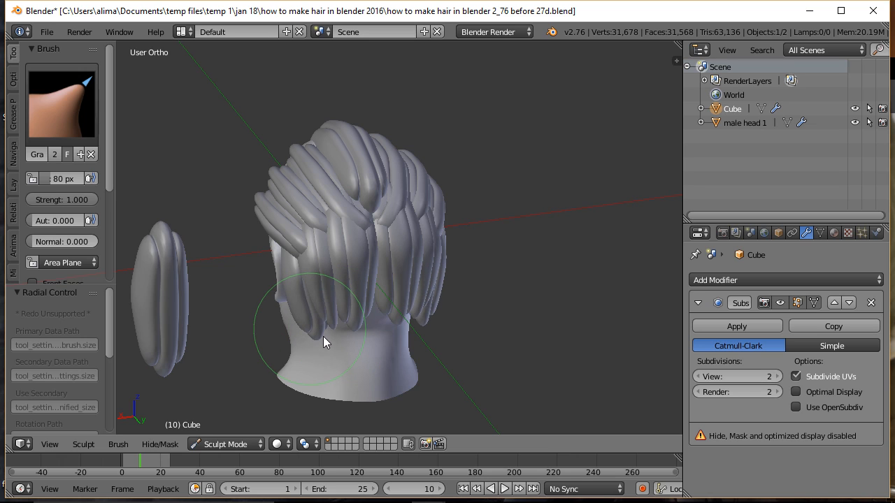
pyautogui.moveTo(322, 336); pyautogui.dragTo(339, 337)
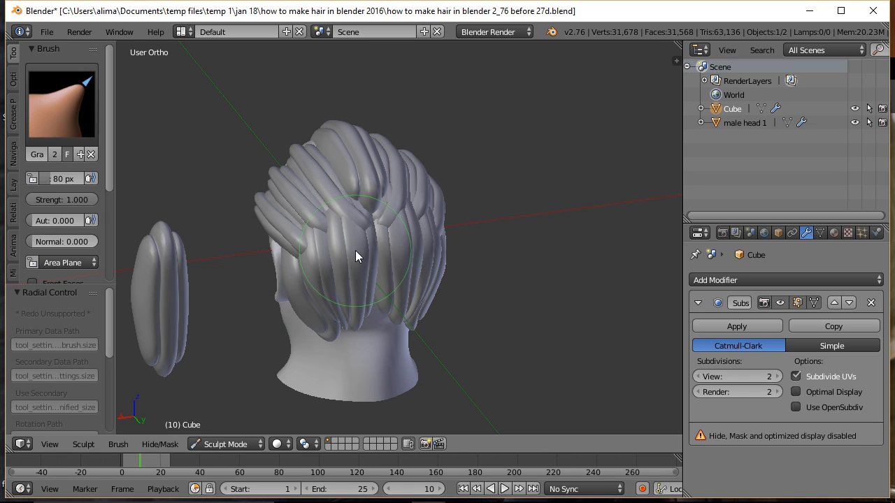
pyautogui.moveTo(355, 251); pyautogui.dragTo(362, 211)
pyautogui.scroll(-2, 114, 175)
pyautogui.scroll(-3, 112, 217)
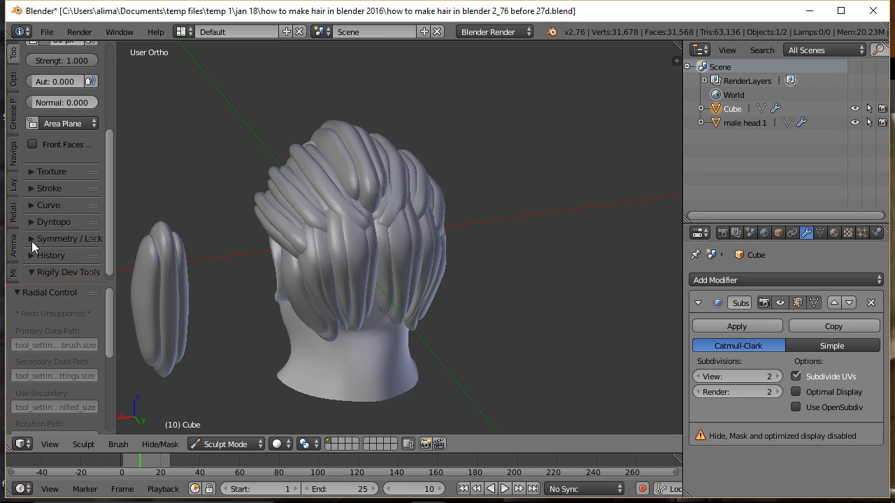
pyautogui.click(31, 241)
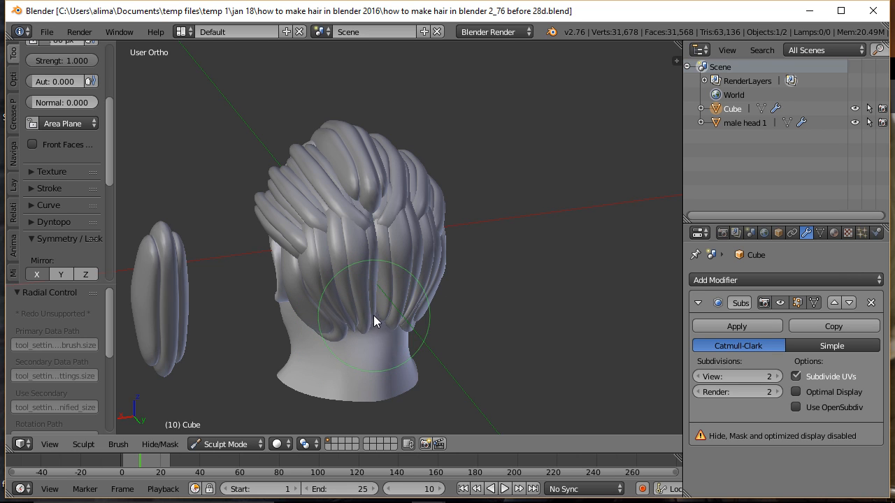
# - Try inflating the front and side strands above the forehead with the Inflate brush at 80 px
pyautogui.moveTo(293, 310); pyautogui.dragTo(471, 268, button='middle')
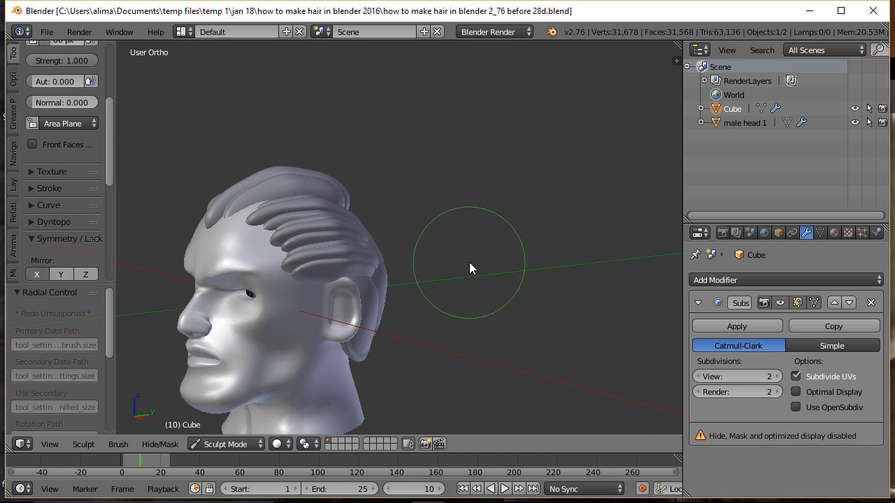
pyautogui.moveTo(317, 226); pyautogui.dragTo(363, 269, button='middle')
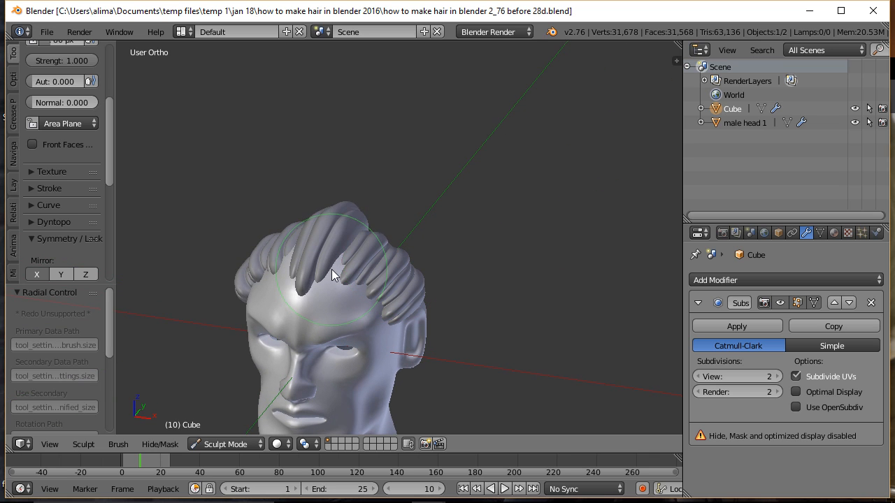
pyautogui.scroll(5, 108, 116)
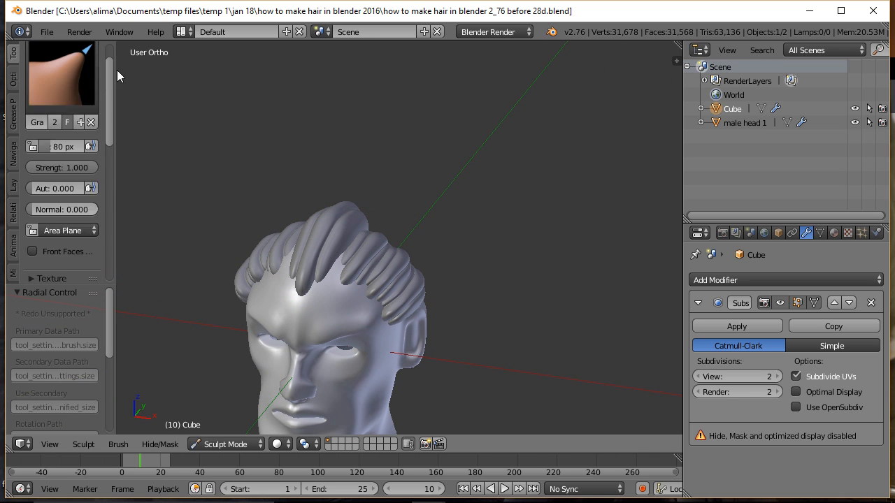
pyautogui.click(83, 97)
pyautogui.click(427, 212)
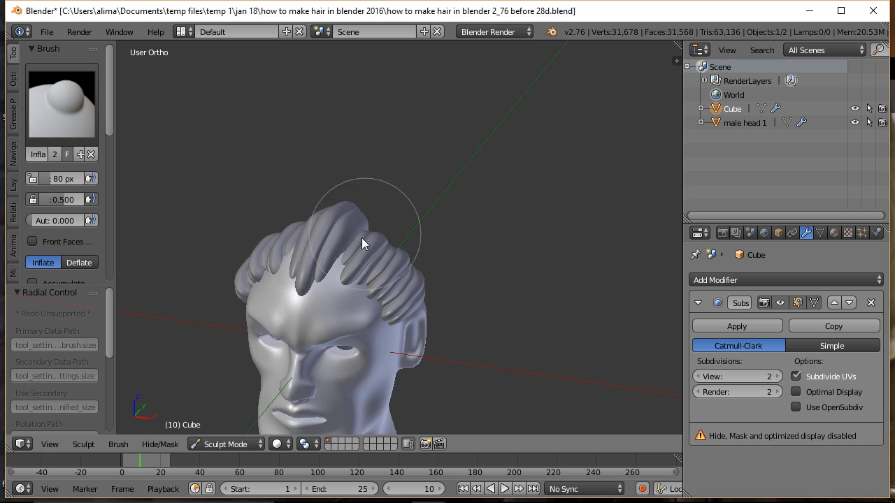
pyautogui.moveTo(335, 256)
pyautogui.mouseDown()
pyautogui.moveTo(414, 283)
pyautogui.moveTo(362, 255)
pyautogui.moveTo(394, 260)
pyautogui.mouseUp()
pyautogui.moveTo(395, 260)
pyautogui.mouseDown(button='middle')
pyautogui.moveTo(466, 290)
pyautogui.moveTo(399, 260)
pyautogui.moveTo(315, 240)
pyautogui.moveTo(506, 268)
pyautogui.mouseUp(button='middle')
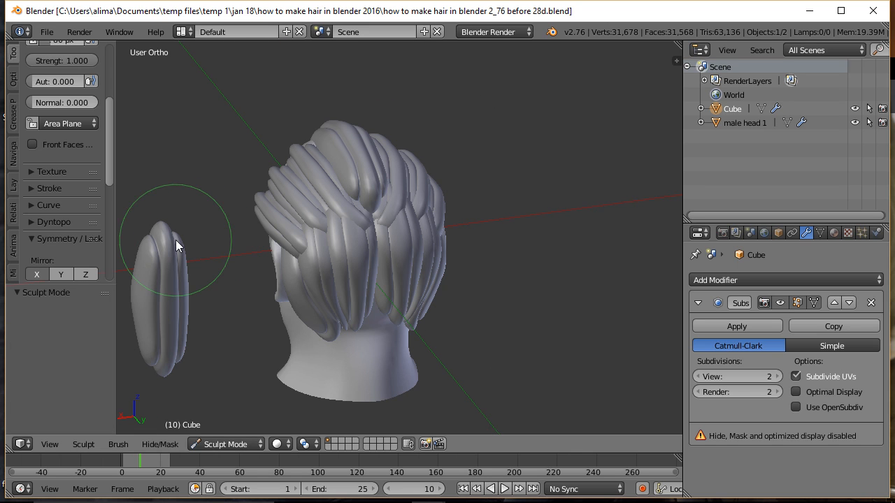
# - Grab the lower rear strand ends further inward, and inflate the strands along the front hairline with the Inflate brush at strength 0.500
pyautogui.moveTo(346, 327)
pyautogui.mouseDown()
pyautogui.moveTo(404, 325)
pyautogui.moveTo(339, 330)
pyautogui.moveTo(336, 338)
pyautogui.moveTo(357, 327)
pyautogui.mouseUp()
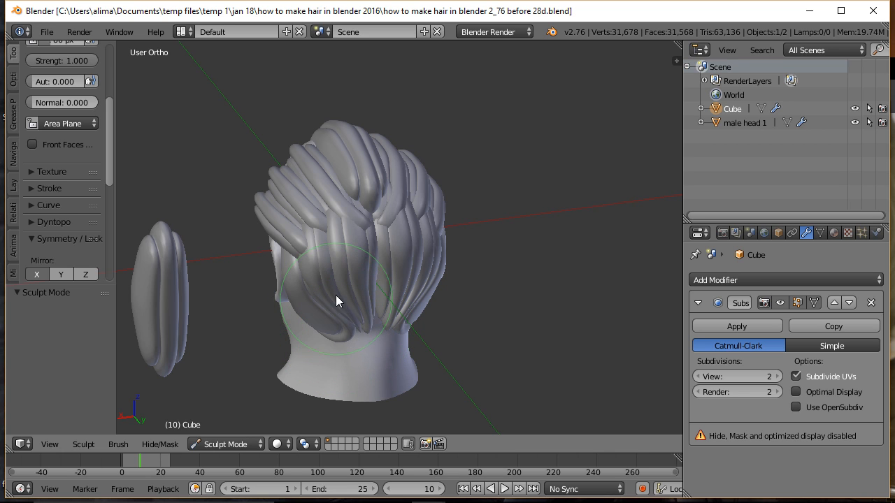
pyautogui.moveTo(242, 227); pyautogui.dragTo(509, 226, button='middle')
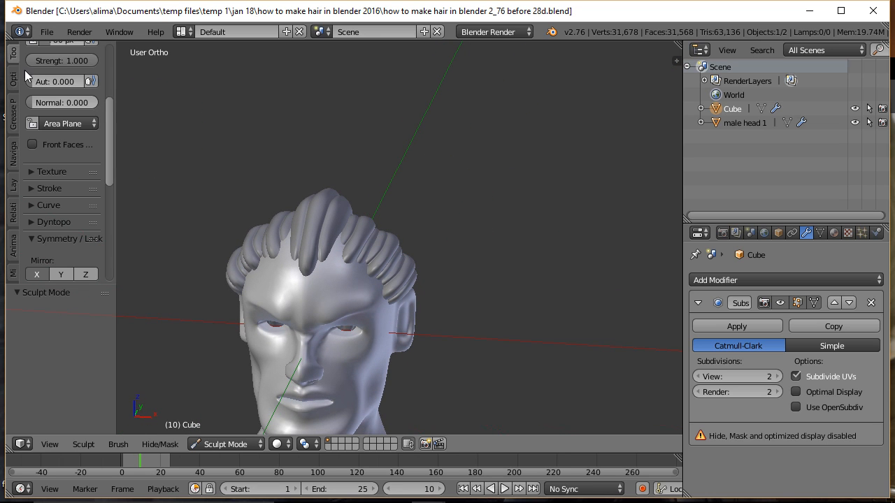
pyautogui.scroll(5, 112, 109)
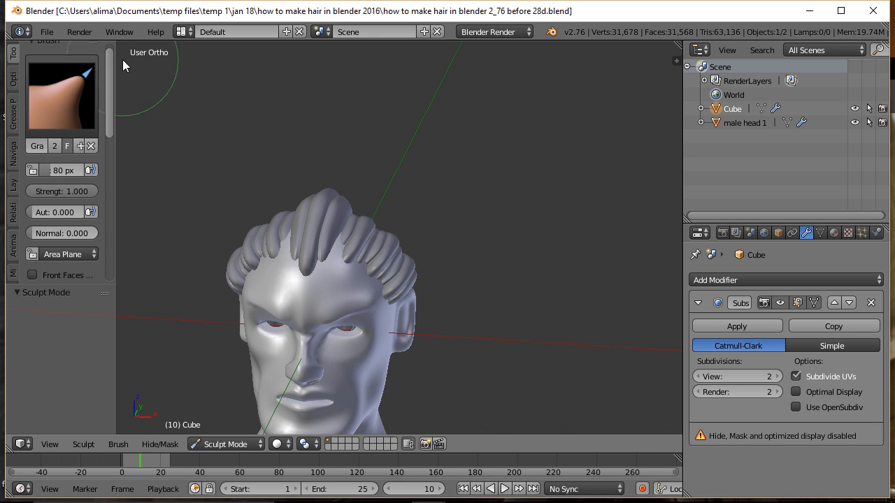
pyautogui.click(75, 84)
pyautogui.click(448, 175)
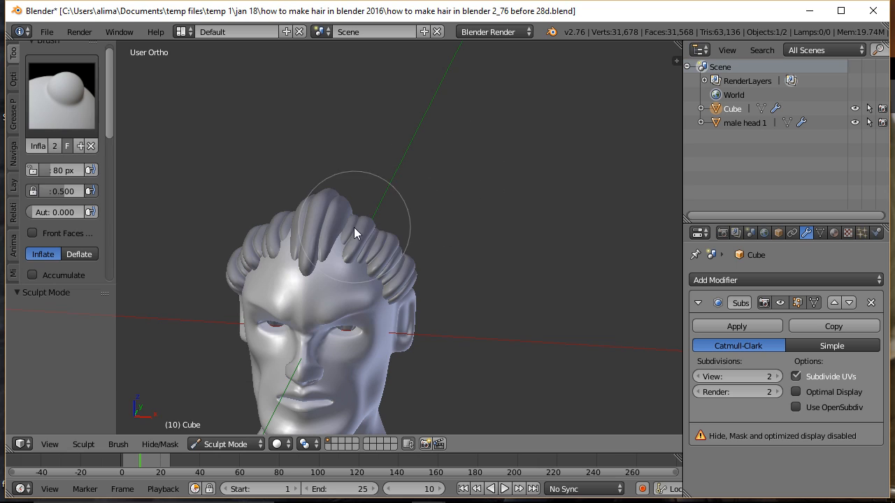
pyautogui.moveTo(333, 241)
pyautogui.mouseDown()
pyautogui.moveTo(393, 263)
pyautogui.moveTo(314, 245)
pyautogui.moveTo(357, 244)
pyautogui.moveTo(393, 283)
pyautogui.mouseUp()
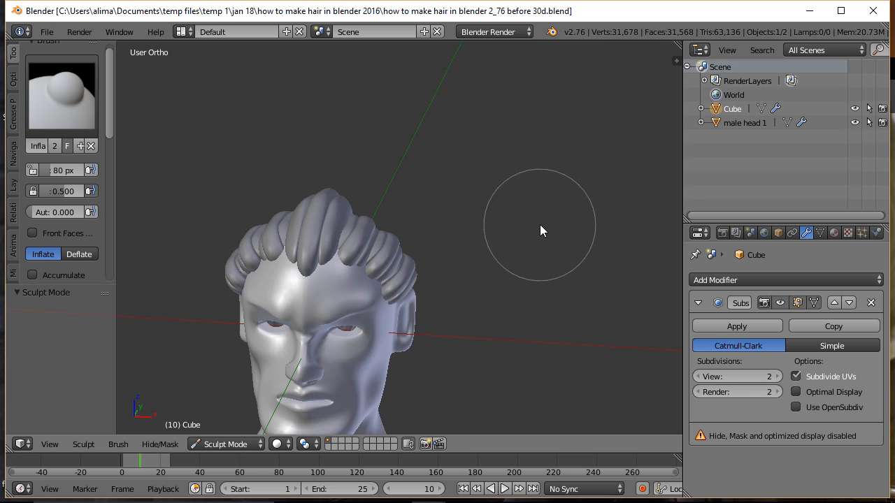
# - Switch the hair mesh to Edit Mode, deselect everything, and reveal the hidden geometry
pyautogui.keyDown('shift'); pyautogui.moveTo(475, 310); pyautogui.dragTo(509, 213, button='middle'); pyautogui.keyUp('shift')
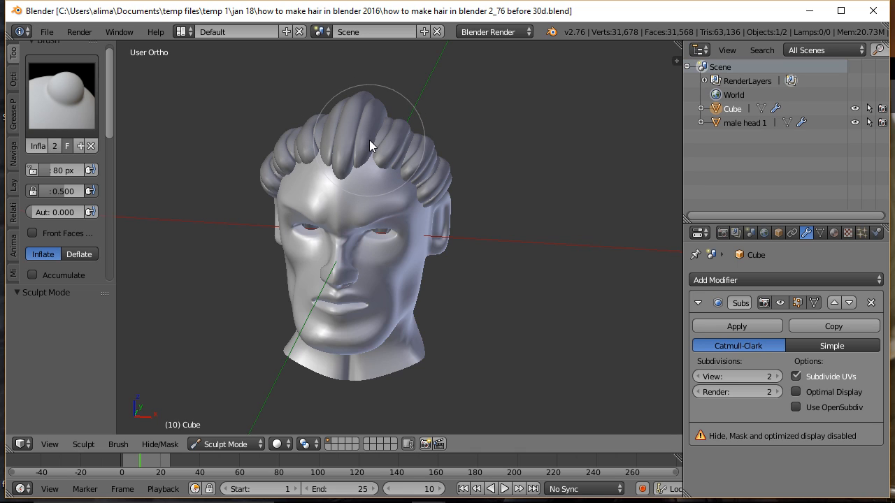
pyautogui.moveTo(521, 318); pyautogui.dragTo(540, 298, button='middle')
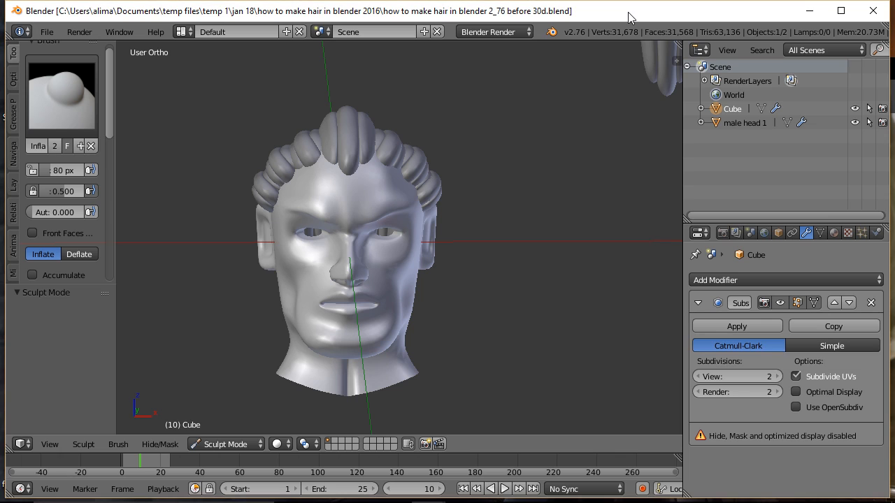
pyautogui.click(244, 445)
pyautogui.click(251, 413)
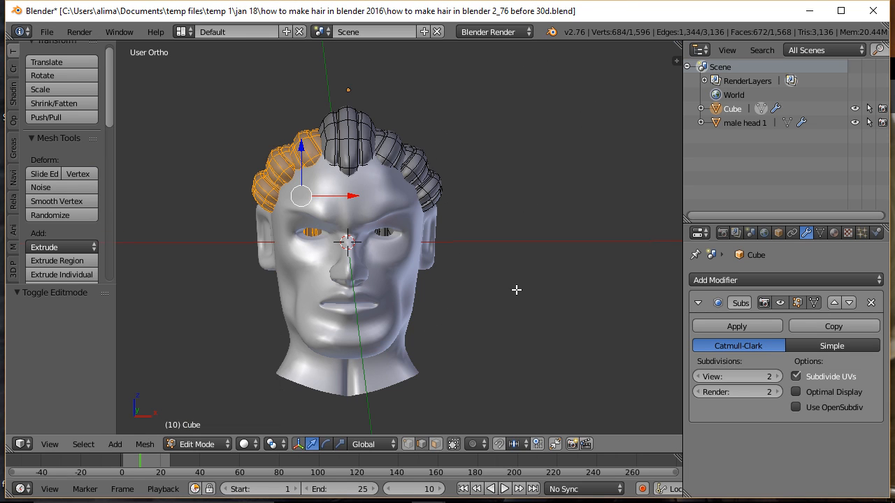
pyautogui.press('a')
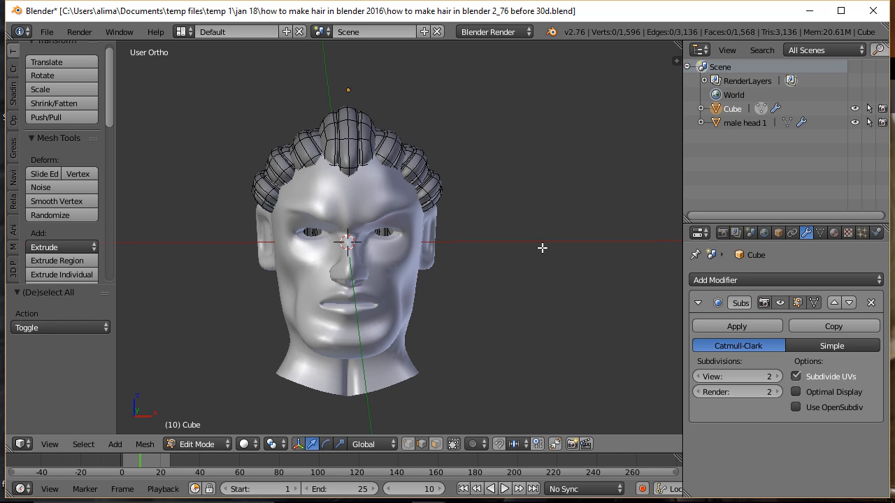
pyautogui.press('alt')
pyautogui.hotkey('alt', 'h')
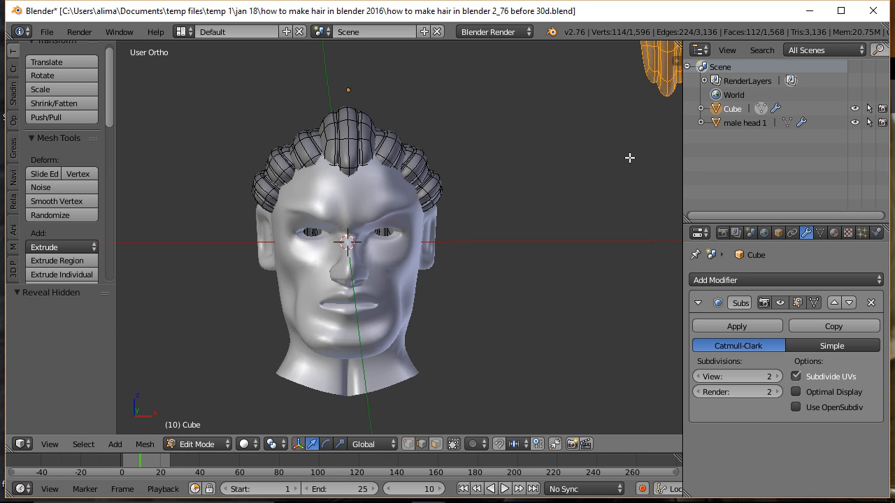
# - Move the selected spare strand down beside the head, and save the file as version 32d
pyautogui.press('g')
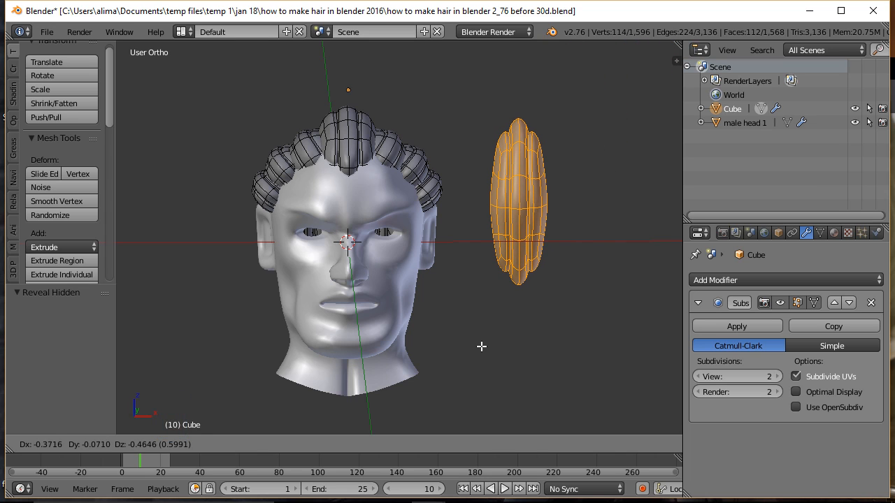
pyautogui.click(481, 346)
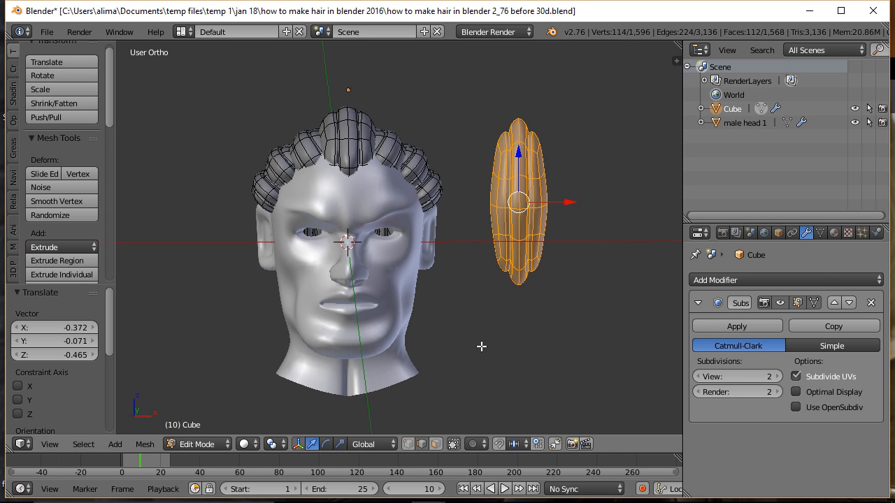
pyautogui.hotkey('ctrl', 's')
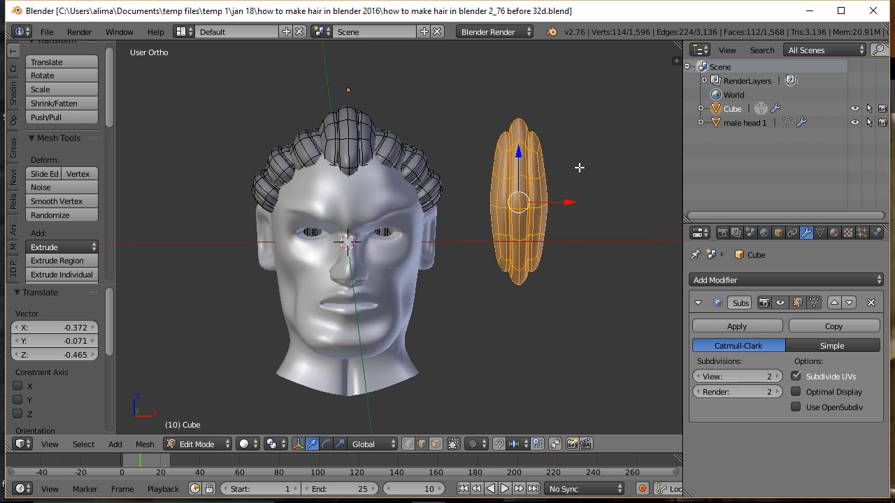
# - Duplicate the spare strand in place and move the copy about -0.438 along X toward the head
pyautogui.hotkey('shift', 'd')
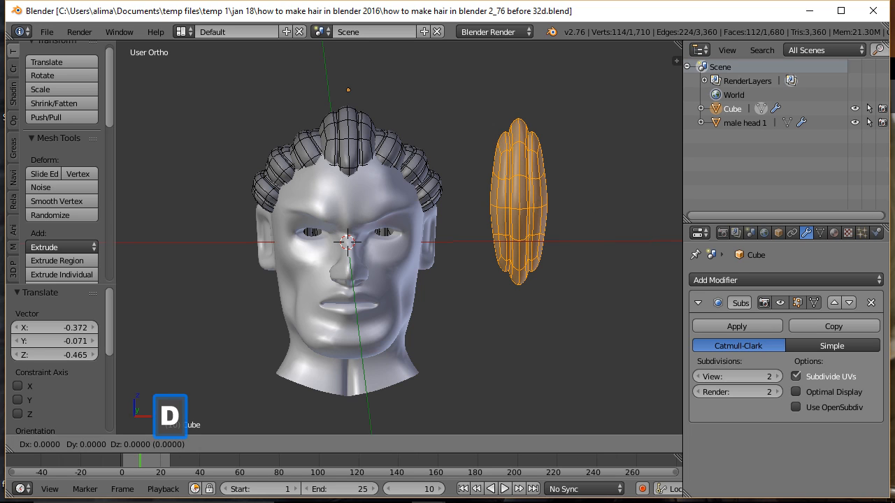
pyautogui.rightClick(572, 202)
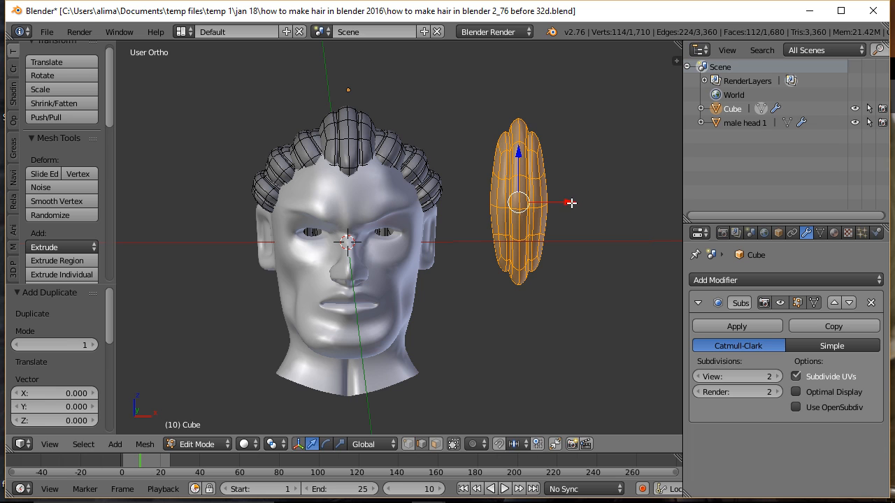
pyautogui.press('g')
pyautogui.press('x')
pyautogui.click(399, 200)
# - Move the duplicated strand about -1.183 along Y so it stands in front of the face
pyautogui.moveTo(399, 201); pyautogui.dragTo(325, 253, button='middle')
pyautogui.scroll(-3, 336, 242)
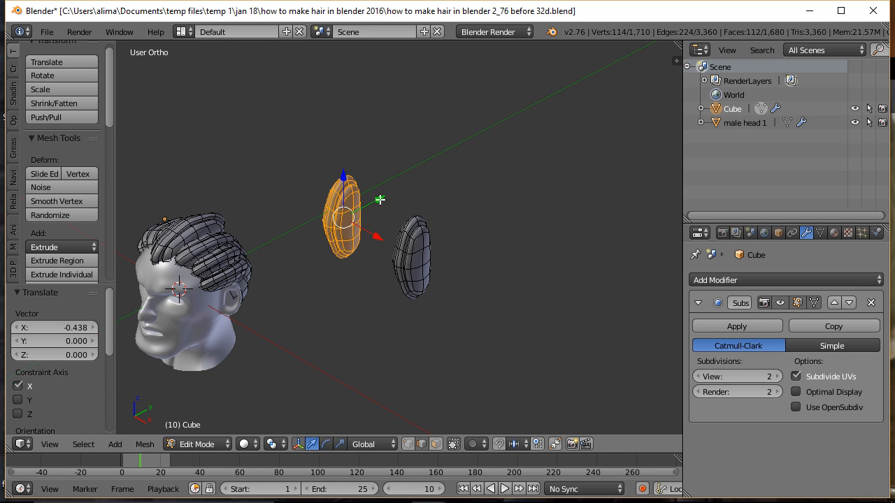
pyautogui.press('g')
pyautogui.press('y')
pyautogui.click(167, 274)
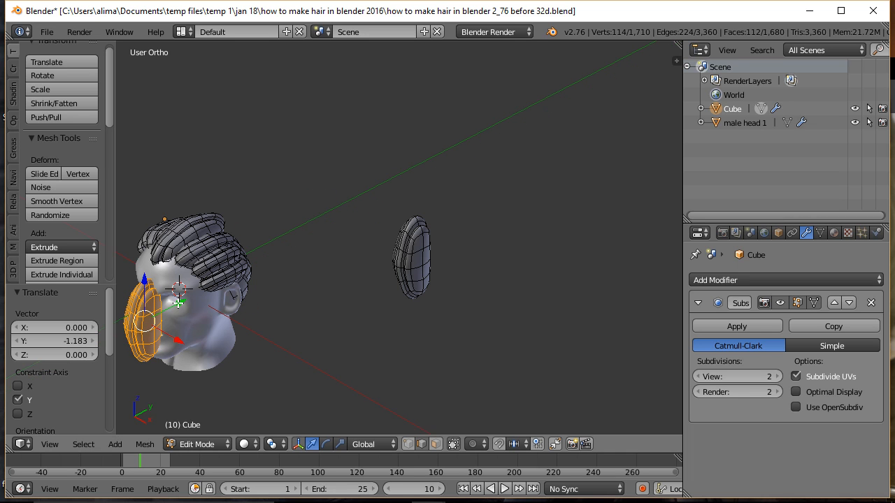
# - Shift the duplicated strand about -0.116 along X so it stands in front of one side of the face
pyautogui.moveTo(179, 328); pyautogui.dragTo(479, 212, button='middle')
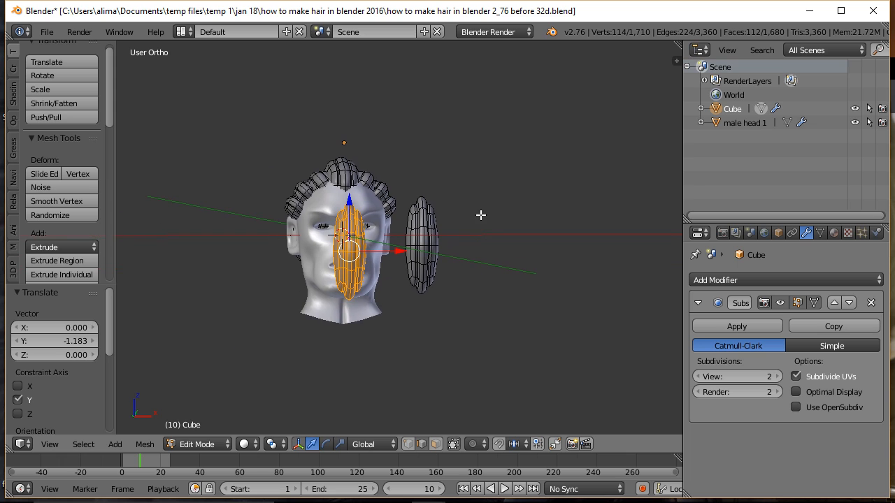
pyautogui.scroll(2, 477, 233)
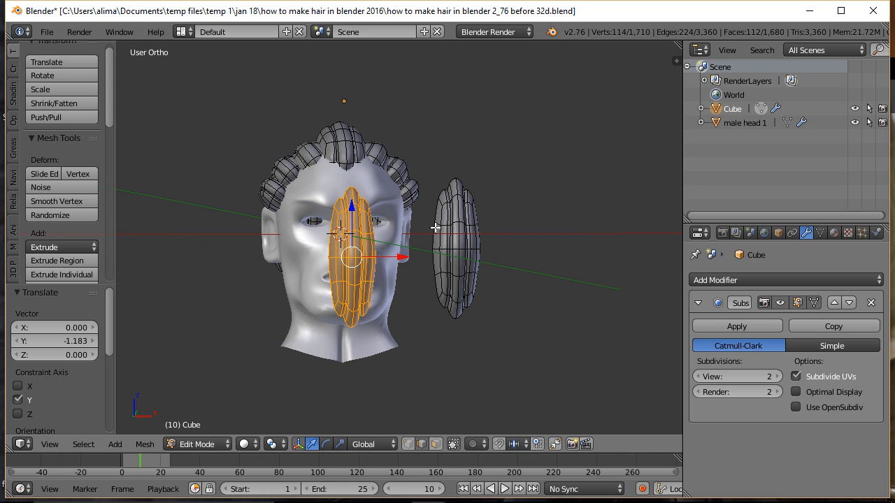
pyautogui.press('g')
pyautogui.press('x')
pyautogui.click(359, 268)
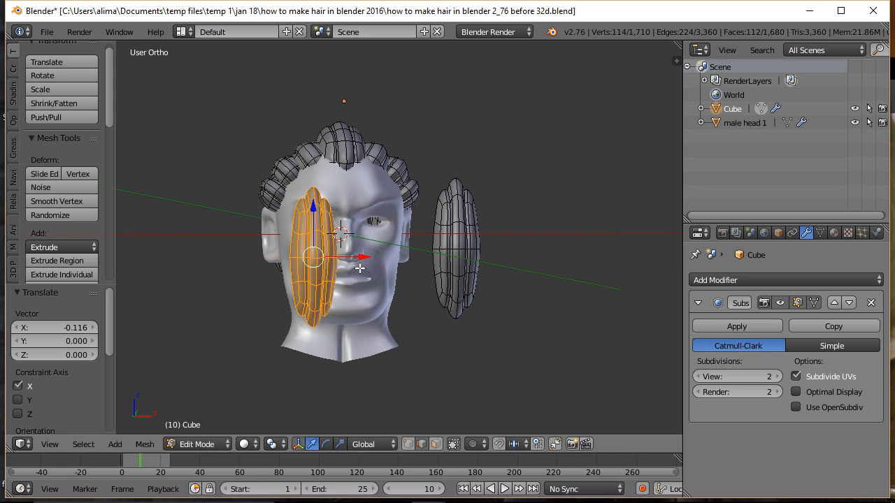
# - Rotate the strand in front of the face about 46.33° around Y and scale it uniformly to about 0.539
pyautogui.press('r')
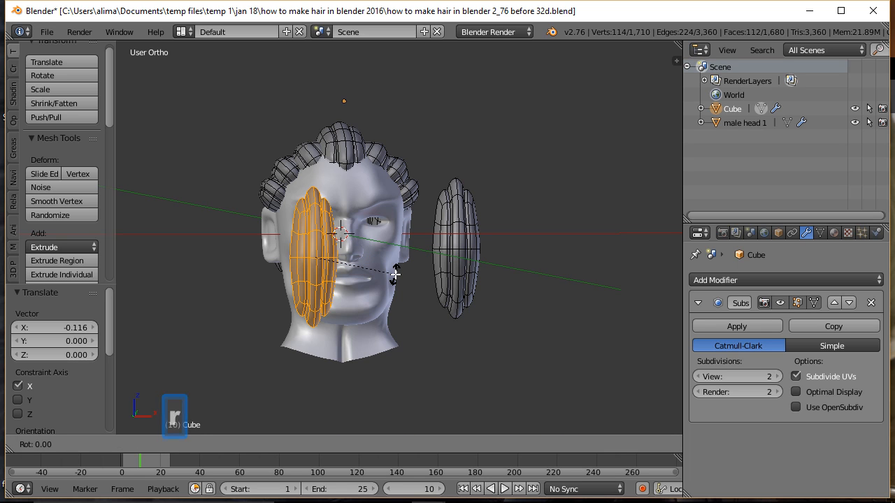
pyautogui.press('y')
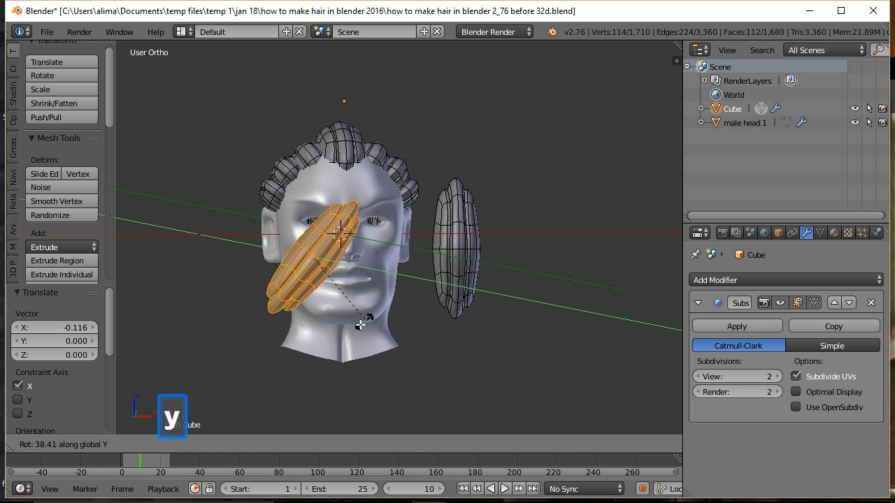
pyautogui.click(357, 322)
pyautogui.press('s')
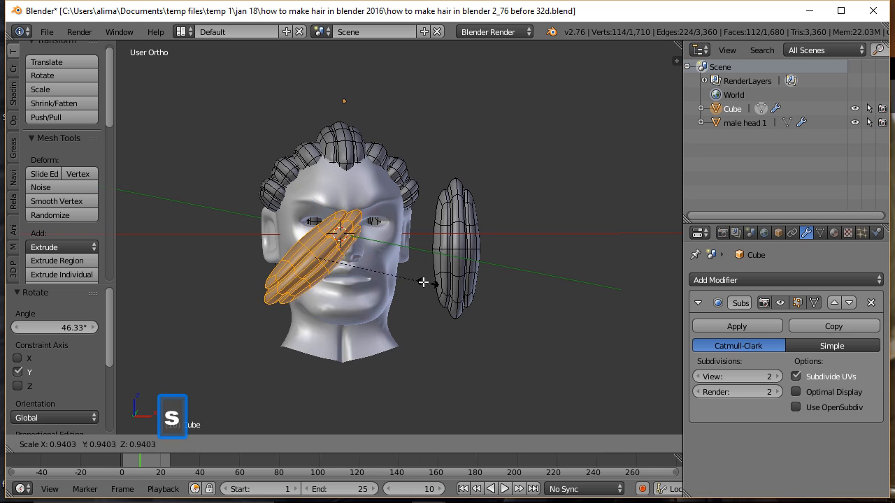
pyautogui.click(380, 270)
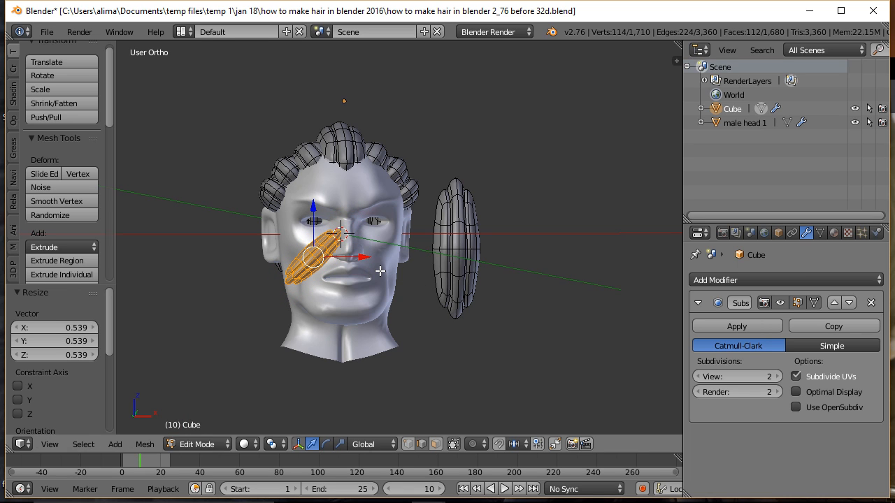
# - Move the strand about -0.080 along Z to the corner of the mouth, and save the file as version 33d
pyautogui.moveTo(314, 211); pyautogui.dragTo(315, 239)
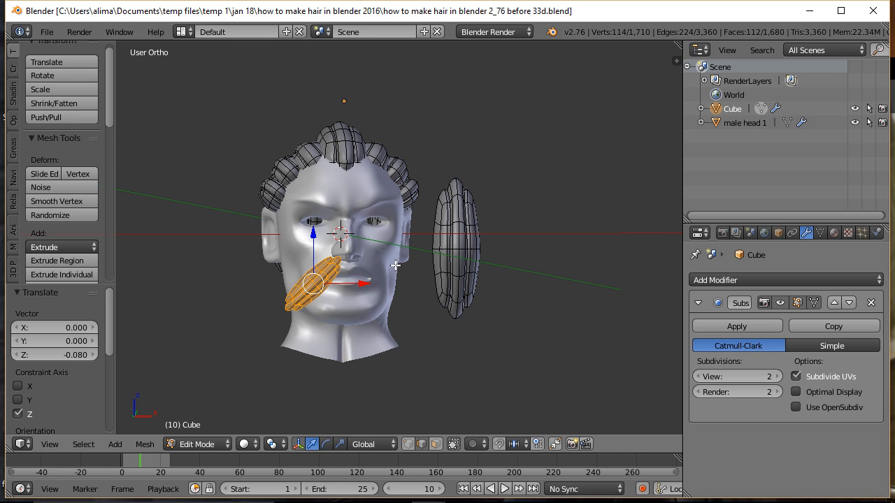
pyautogui.scroll(2, 395, 265)
pyautogui.moveTo(369, 298); pyautogui.dragTo(354, 314, button='middle')
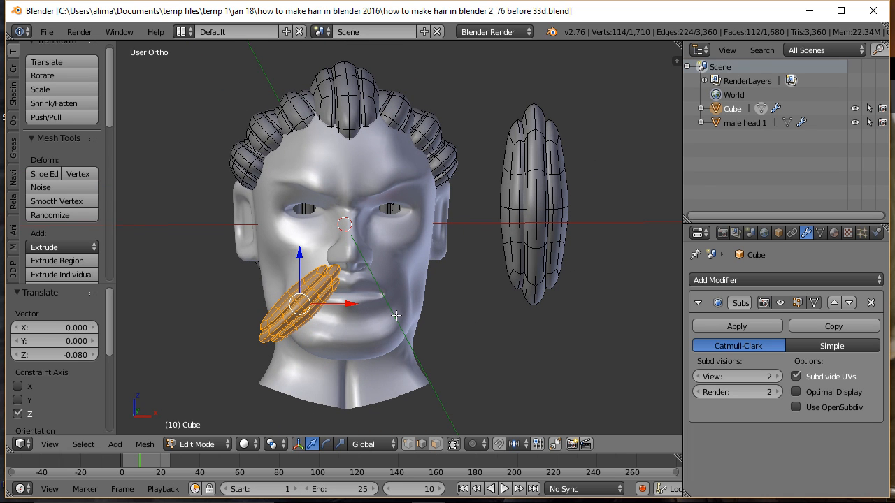
# - Scale the mouth-corner strand uniformly to about 0.869 and move it along Y toward the face
pyautogui.press('s')
pyautogui.click(383, 314)
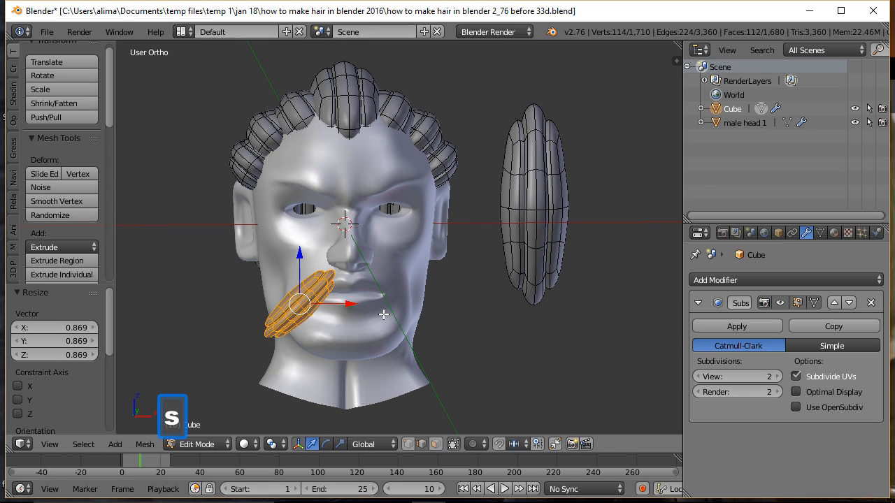
pyautogui.moveTo(280, 285); pyautogui.dragTo(422, 304, button='middle')
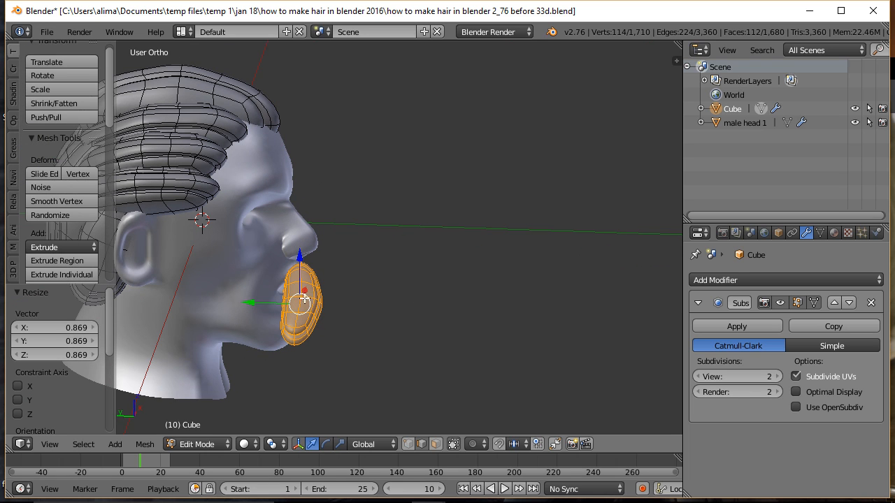
pyautogui.press('g')
pyautogui.press('y')
pyautogui.click(245, 304)
# - Nudge the strand about 0.017 along X, about 0.010 along Z and another 0.010 along X toward the upper lip
pyautogui.moveTo(283, 309); pyautogui.dragTo(206, 291, button='middle')
pyautogui.press('g')
pyautogui.press('x')
pyautogui.click(334, 301)
pyautogui.press('g')
pyautogui.press('z')
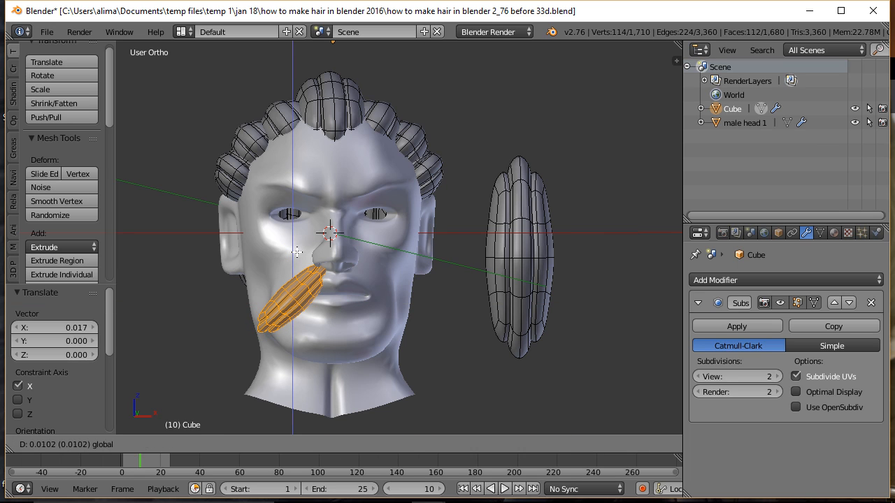
pyautogui.click(297, 253)
pyautogui.press('g')
pyautogui.press('x')
pyautogui.click(343, 302)
# - Rotate the mustache strand slightly around Y, and reposition it along X and about 0.007 along Z
pyautogui.press('r')
pyautogui.press('y')
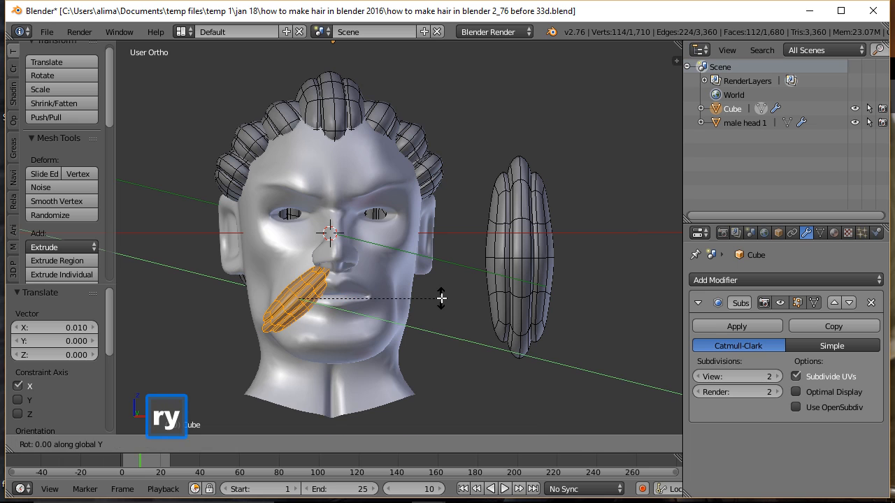
pyautogui.click(427, 309)
pyautogui.press('g')
pyautogui.press('x')
pyautogui.click(337, 298)
pyautogui.moveTo(290, 255); pyautogui.dragTo(308, 265)
# - Place the 3D cursor at the strand's inner end below the nose and set the pivot point to 3D Cursor
pyautogui.click(320, 271)
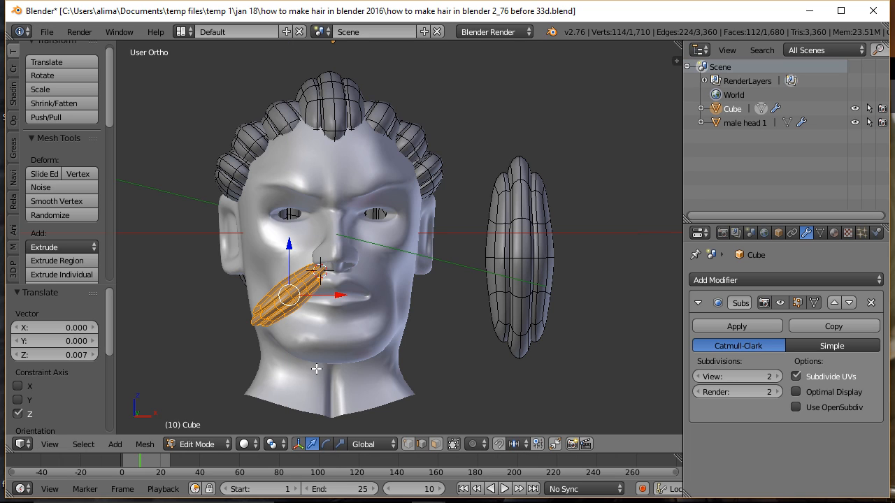
pyautogui.click(276, 443)
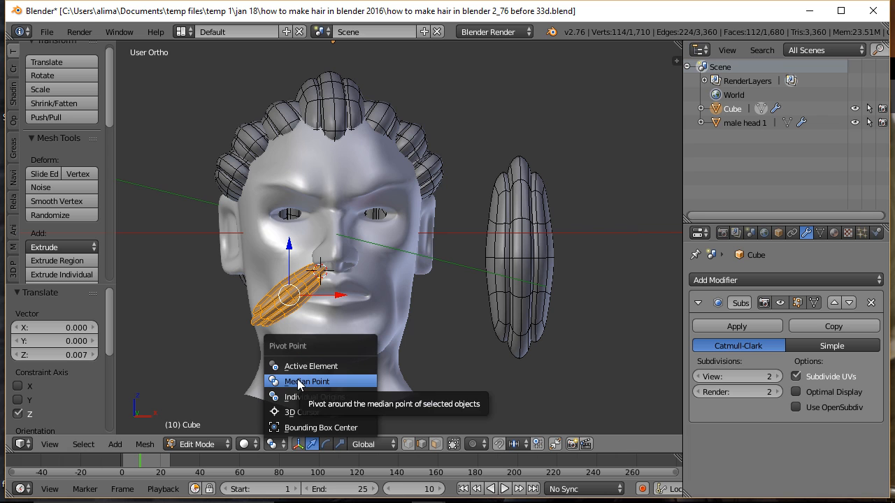
pyautogui.click(315, 413)
# - Rotate the mustache strand around Z about the 3D cursor so its outer end swings back along the cheek
pyautogui.moveTo(274, 328); pyautogui.dragTo(346, 339, button='middle')
pyautogui.press('r')
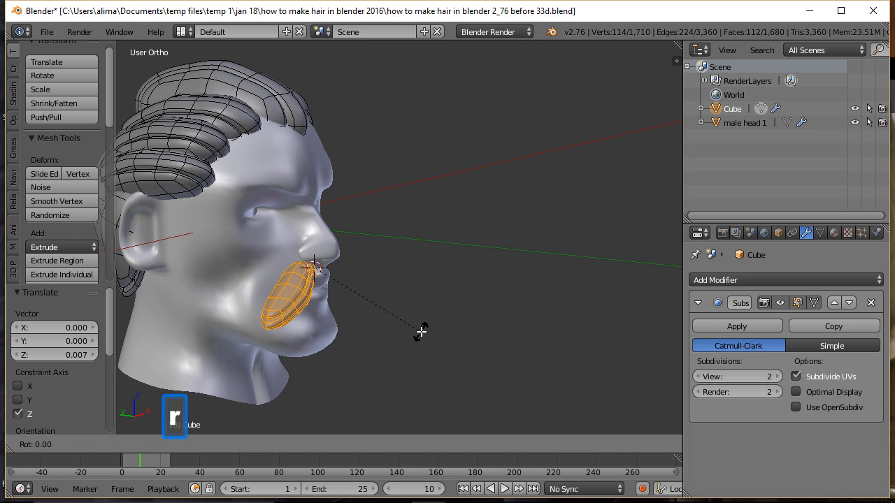
pyautogui.press('y')
pyautogui.press('x')
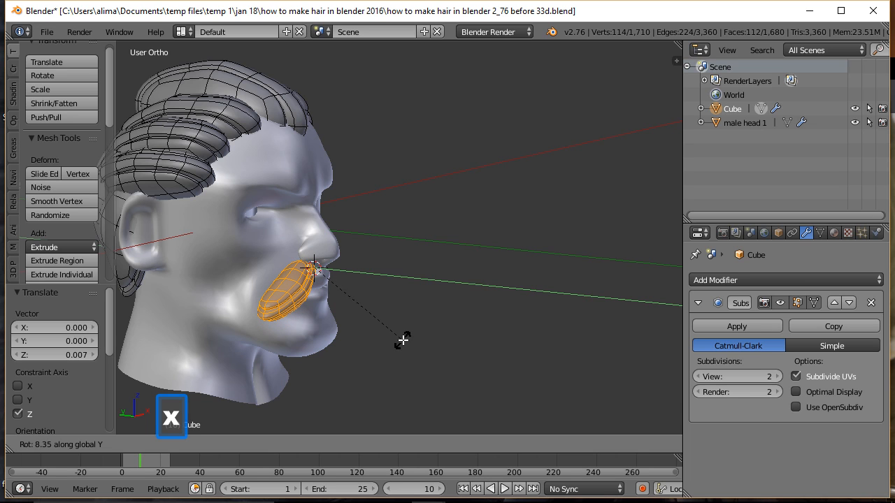
pyautogui.press('z')
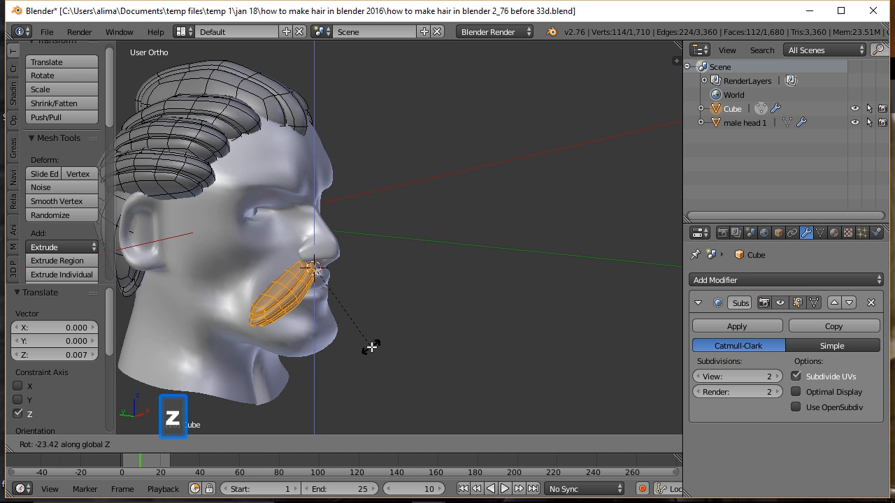
pyautogui.click(372, 339)
# - Shift the mustache strand about -0.006 along X, and save the file as version 34d
pyautogui.moveTo(390, 326); pyautogui.dragTo(239, 322, button='middle')
pyautogui.press('g')
pyautogui.press('x')
pyautogui.click(354, 271)
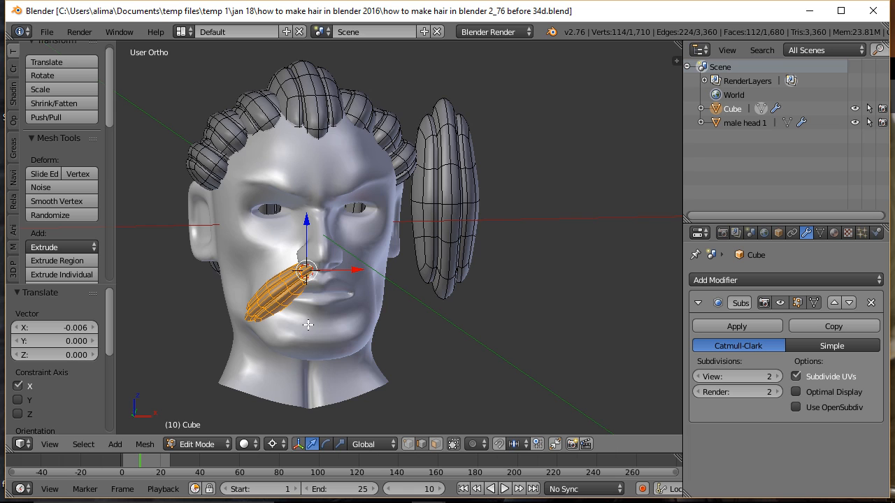
# - Duplicate the mustache strand in place and move the copy about -0.095 along Z toward the chin
pyautogui.moveTo(303, 327)
pyautogui.mouseDown(button='middle')
pyautogui.moveTo(385, 323)
pyautogui.moveTo(318, 335)
pyautogui.mouseUp(button='middle')
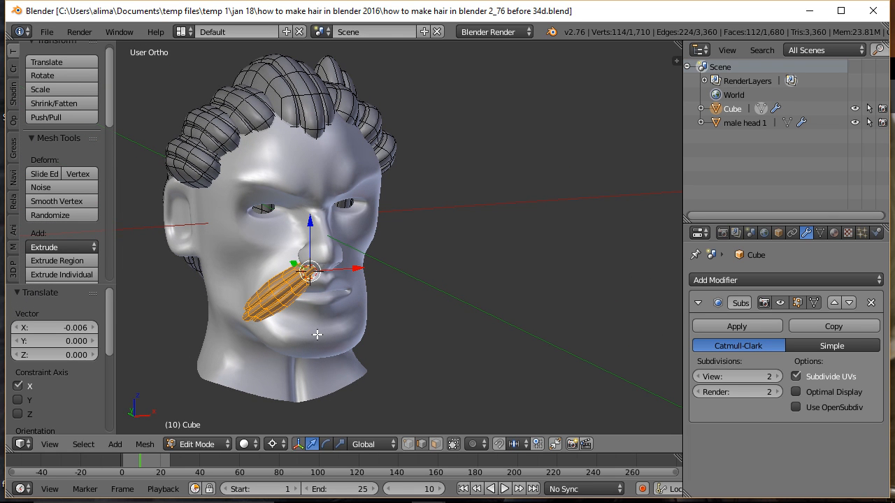
pyautogui.hotkey('shift', 'd')
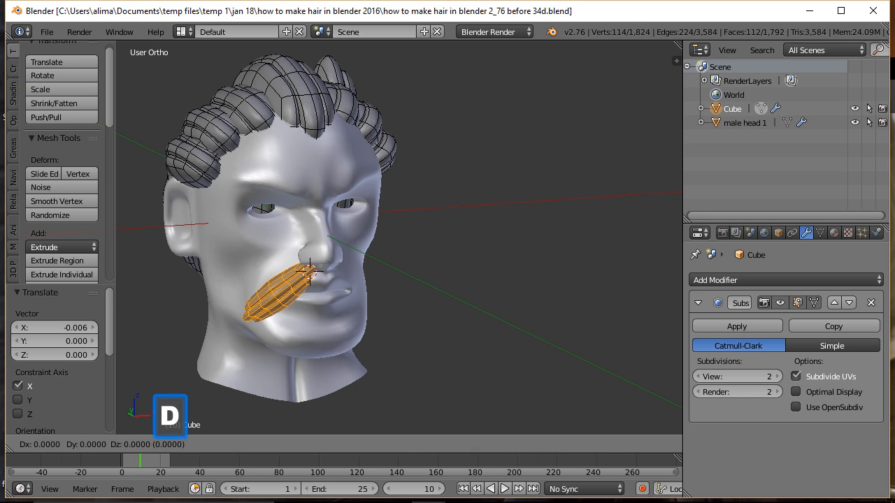
pyautogui.click(317, 335)
pyautogui.moveTo(309, 218); pyautogui.dragTo(297, 263)
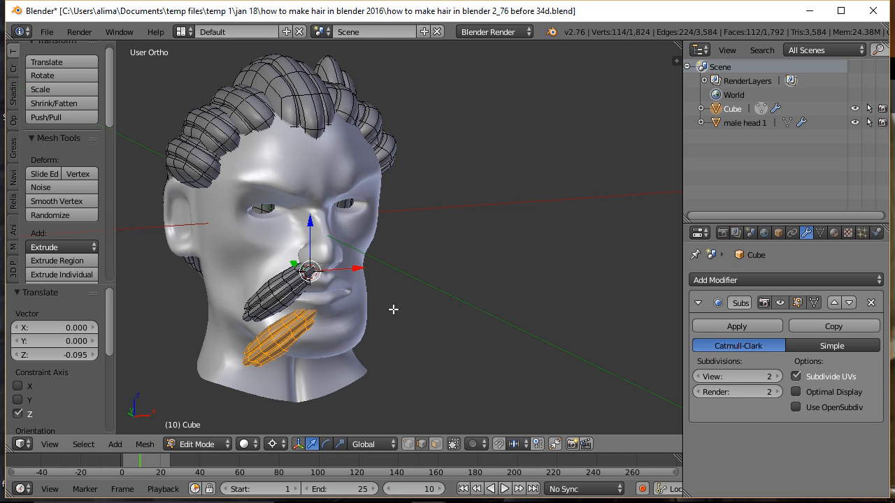
# - Rotate the lower copy about 12.631° around Z, and turn it around Y to a steeper angle beside the chin
pyautogui.moveTo(410, 313); pyautogui.dragTo(373, 320, button='middle')
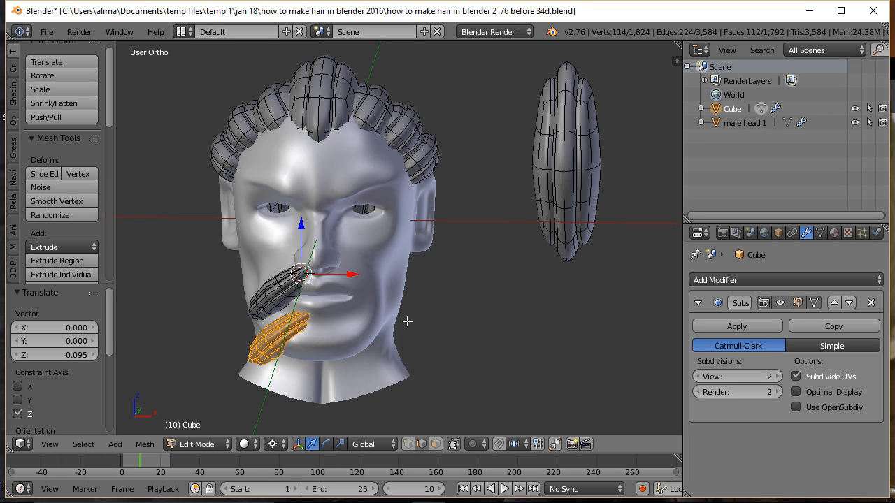
pyautogui.press('r')
pyautogui.press('z')
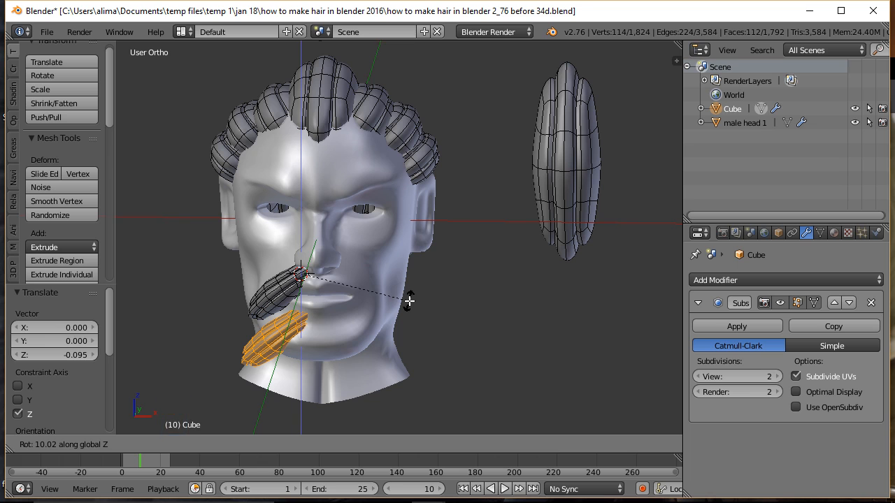
pyautogui.click(407, 296)
pyautogui.press('r')
pyautogui.press('y')
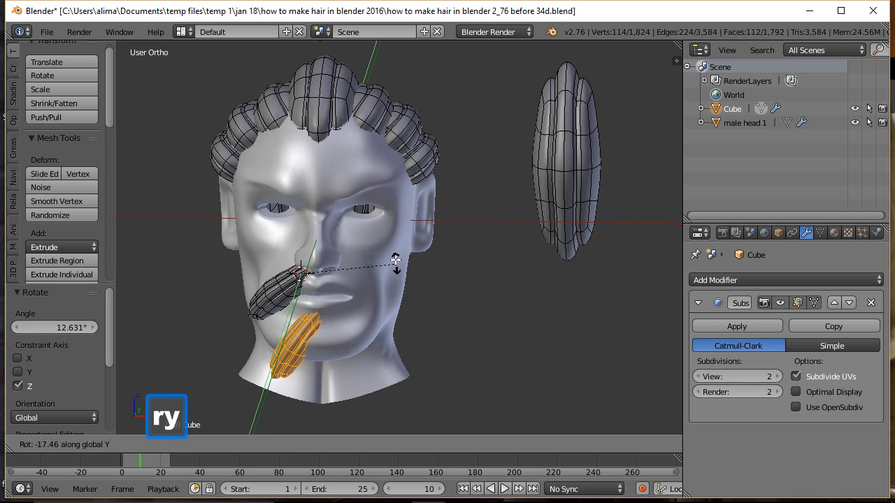
pyautogui.click(359, 292)
# - Reposition the chin strand along X and about -0.031 along Z, and scale it uniformly to about 1.241
pyautogui.moveTo(346, 275); pyautogui.dragTo(302, 273)
pyautogui.moveTo(301, 227); pyautogui.dragTo(299, 245)
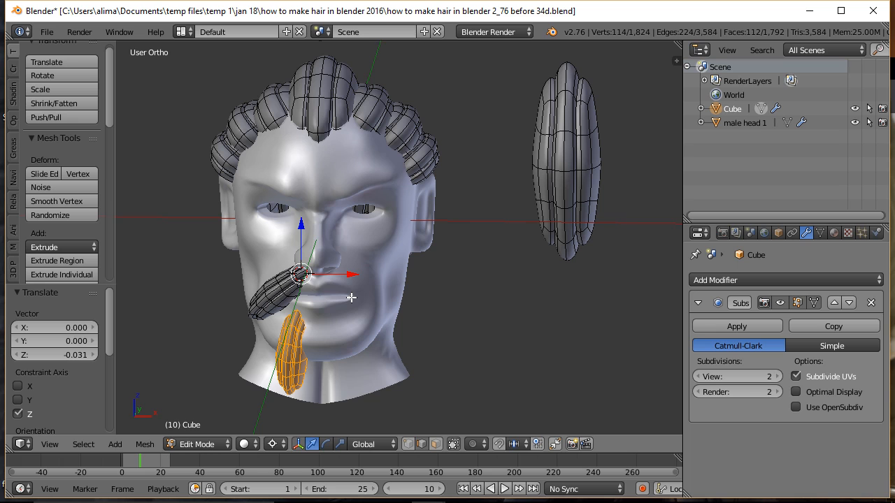
pyautogui.press('s')
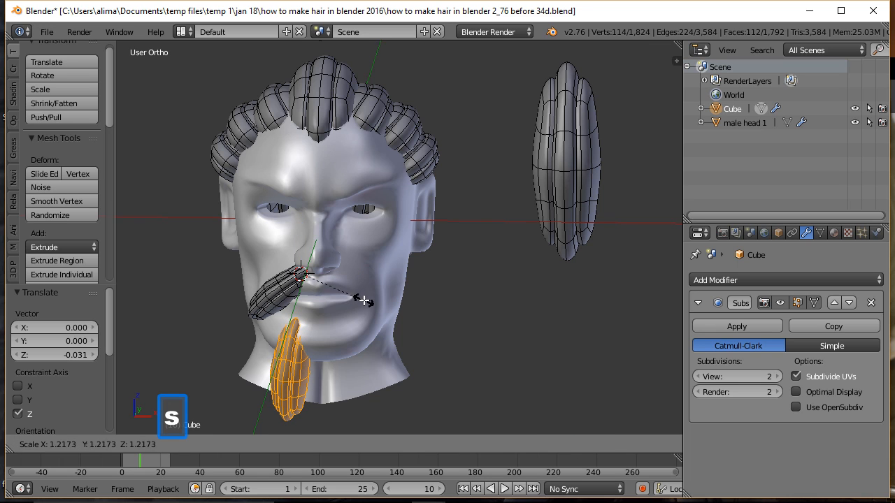
pyautogui.click(363, 299)
# - Set the pivot point to Median Point and raise the chin strand about 0.027 along Z
pyautogui.click(288, 445)
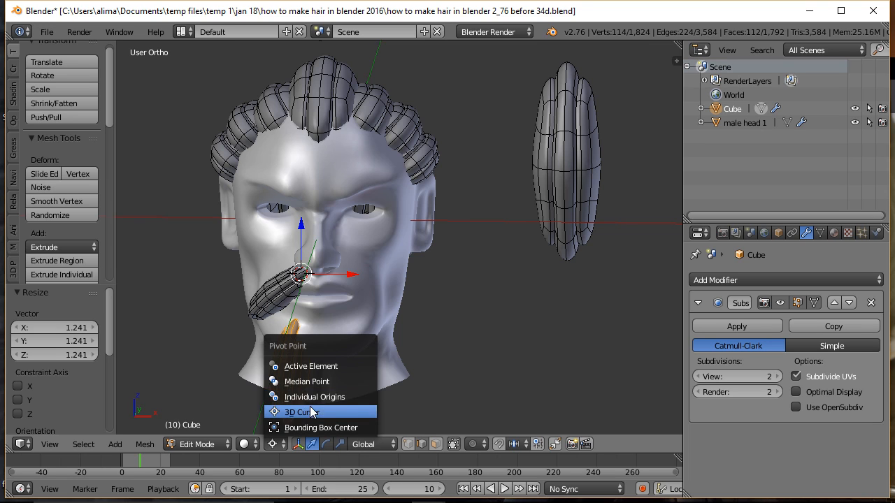
pyautogui.click(321, 384)
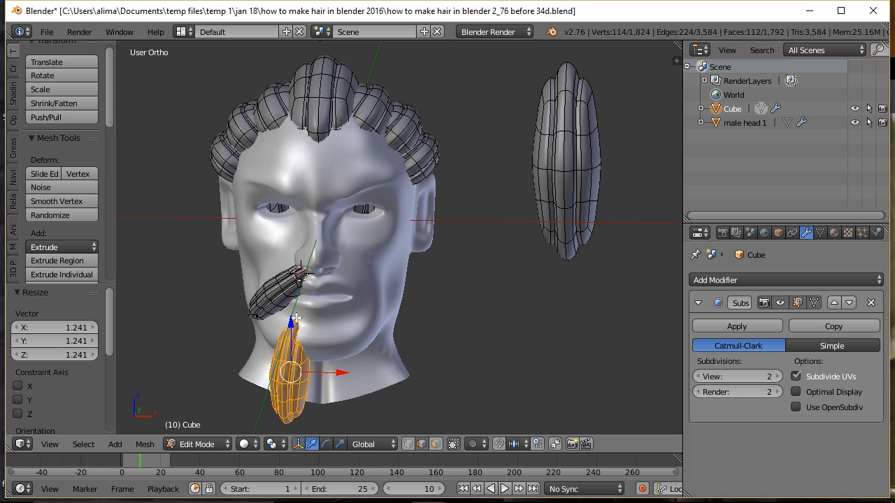
pyautogui.press('g')
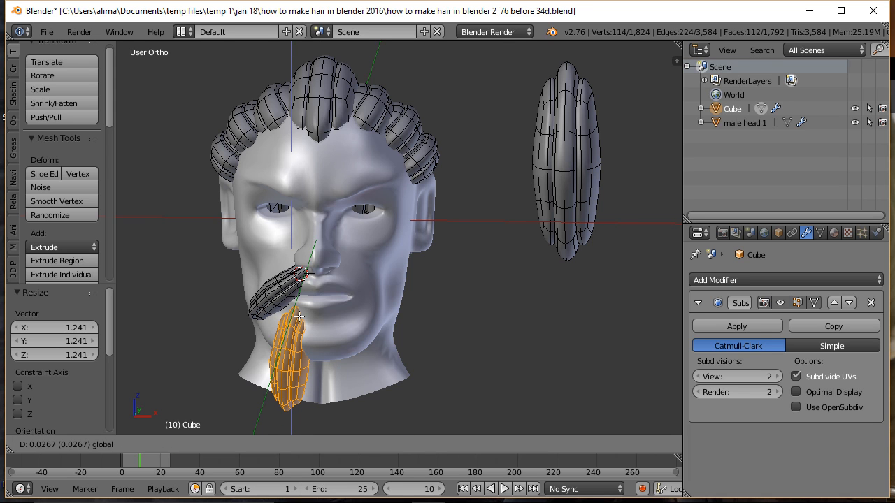
pyautogui.click(298, 317)
# - Rotate the chin strand about -8.891° around Y so it hangs nearly vertical
pyautogui.moveTo(297, 329); pyautogui.dragTo(319, 335, button='middle')
pyautogui.press('r')
pyautogui.press('y')
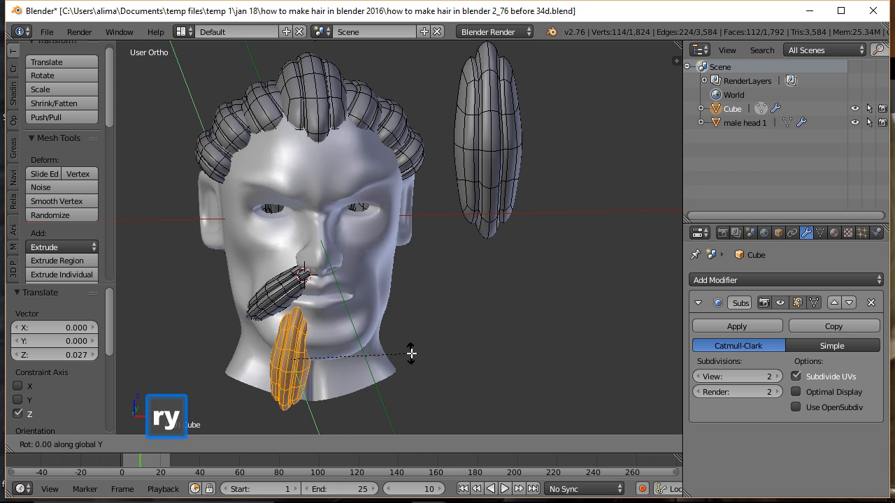
pyautogui.click(413, 335)
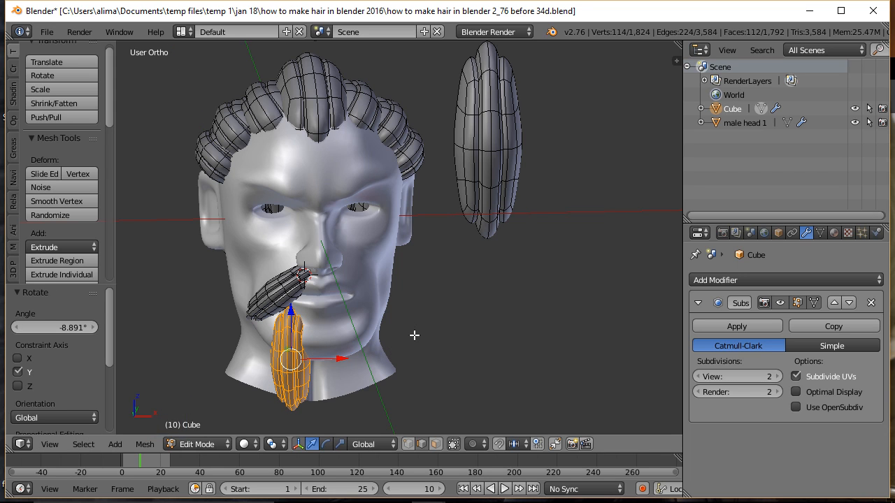
# - Duplicate the chin strand with an offset of about -0.064 along X, and raise the copy along Z beside the mustache strand
pyautogui.hotkey('shift', 'd')
pyautogui.press('x')
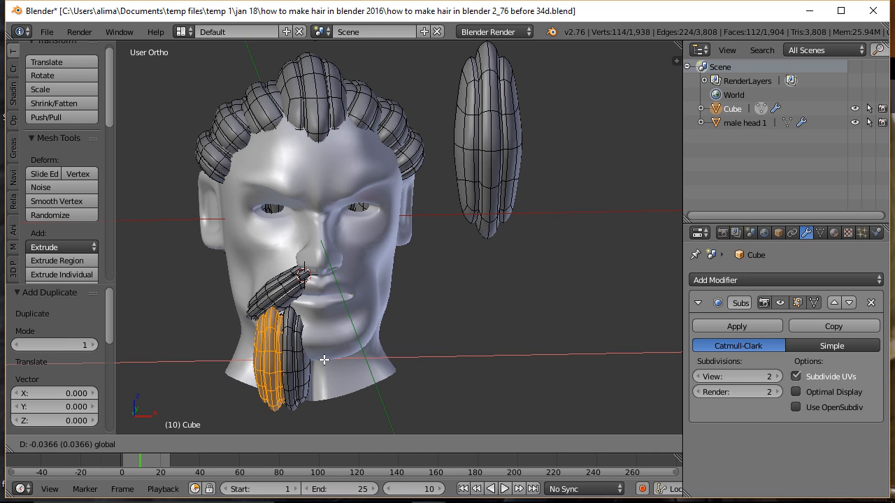
pyautogui.click(311, 362)
pyautogui.press('g')
pyautogui.press('z')
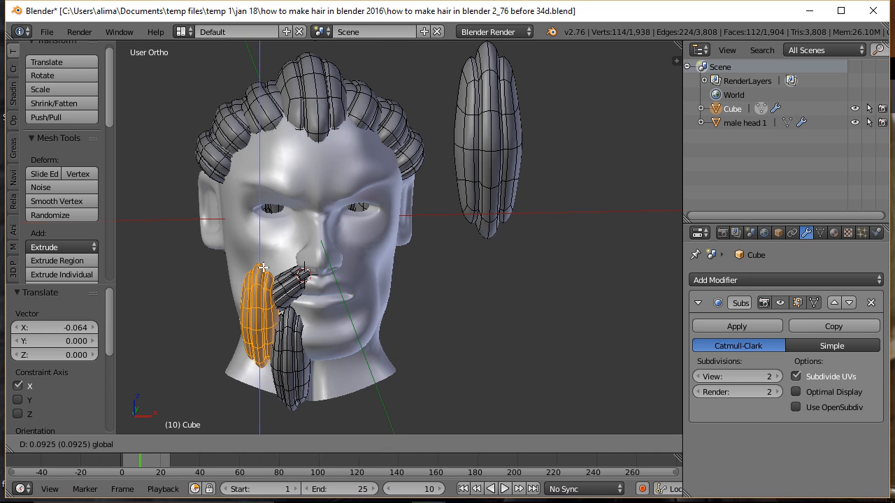
pyautogui.click(261, 258)
# - Move the raised beard strand about 0.050 along Y back toward the cheek
pyautogui.moveTo(292, 303); pyautogui.dragTo(250, 301, button='middle')
pyautogui.press('g')
pyautogui.press('y')
pyautogui.click(200, 303)
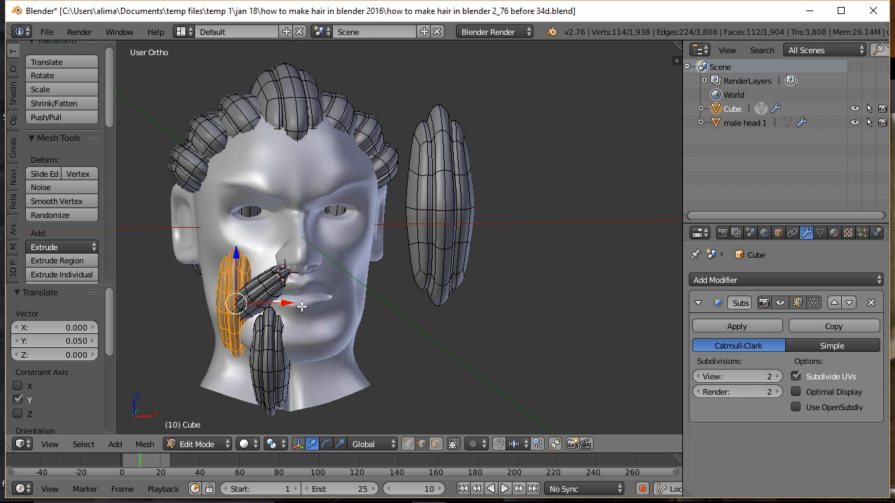
# - Duplicate the cheek strand about -0.050 along X and move the copy about 0.049 along Y along the jaw
pyautogui.hotkey('shift', 'd')
pyautogui.press('x')
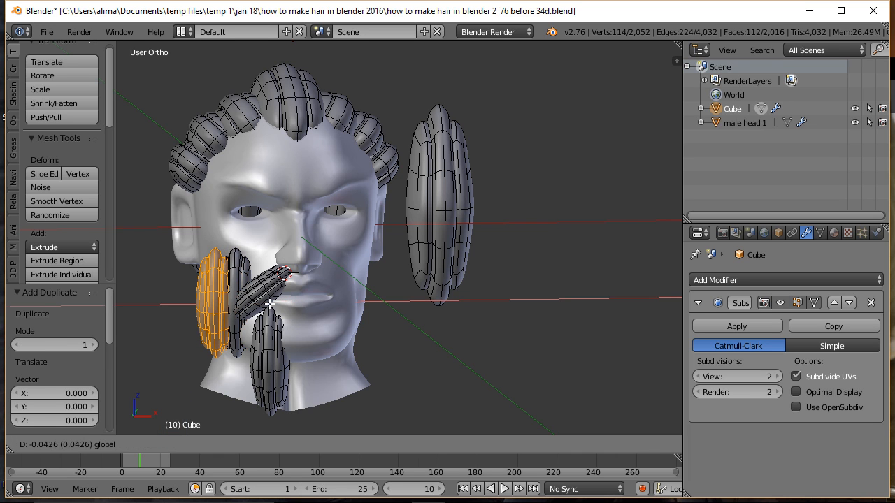
pyautogui.moveTo(269, 304); pyautogui.dragTo(265, 303)
pyautogui.moveTo(195, 285); pyautogui.dragTo(283, 303, button='middle')
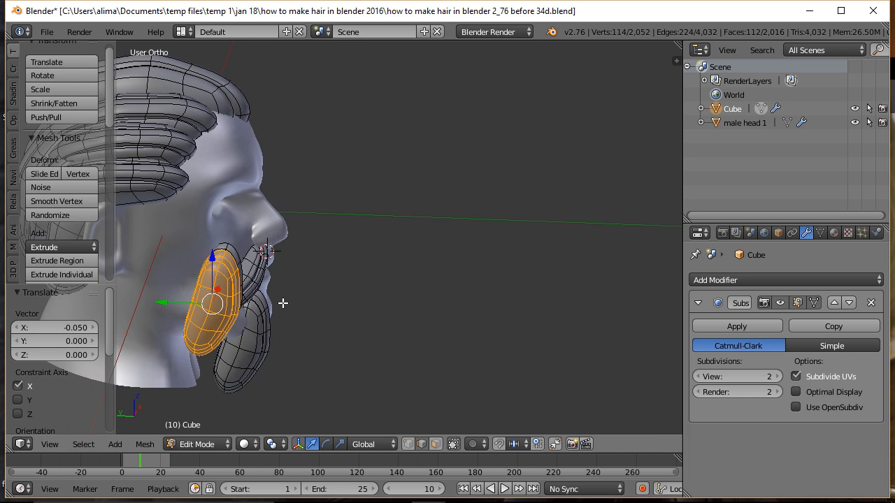
pyautogui.press('g')
pyautogui.press('y')
pyautogui.click(160, 299)
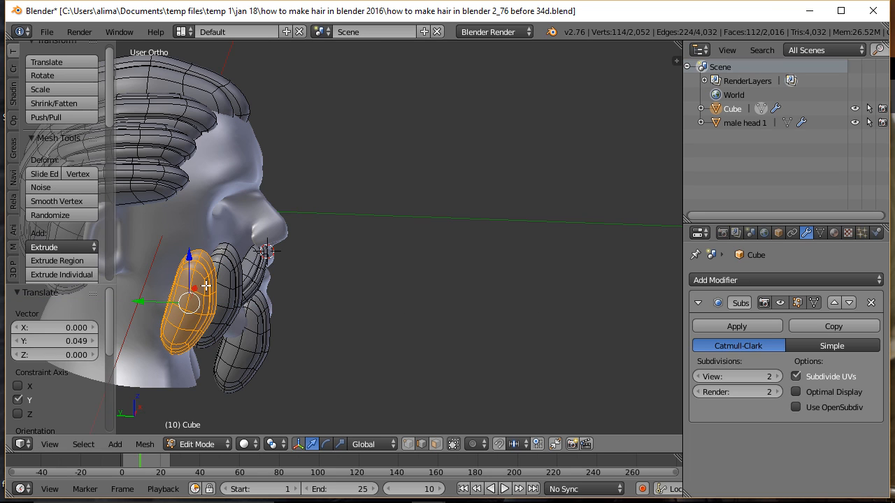
# - Rotate the jaw strand around Z to follow the side of the face, and move it about 0.015 along X
pyautogui.press('r')
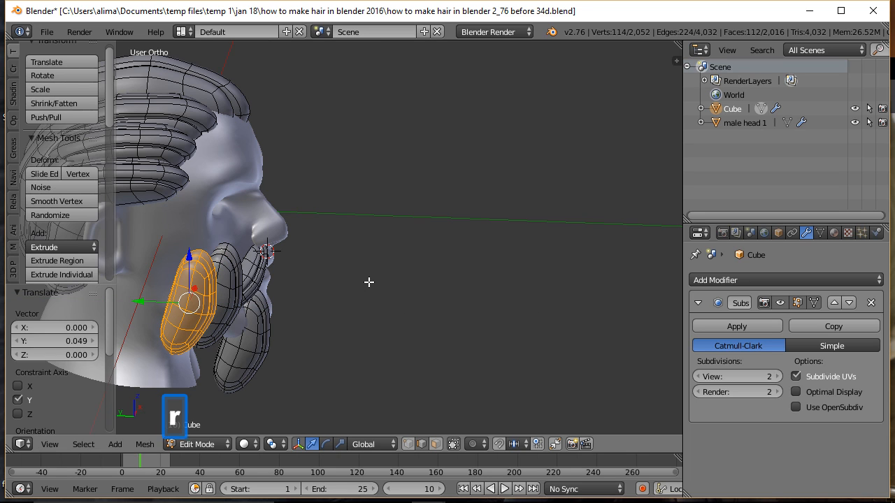
pyautogui.press('y')
pyautogui.press('z')
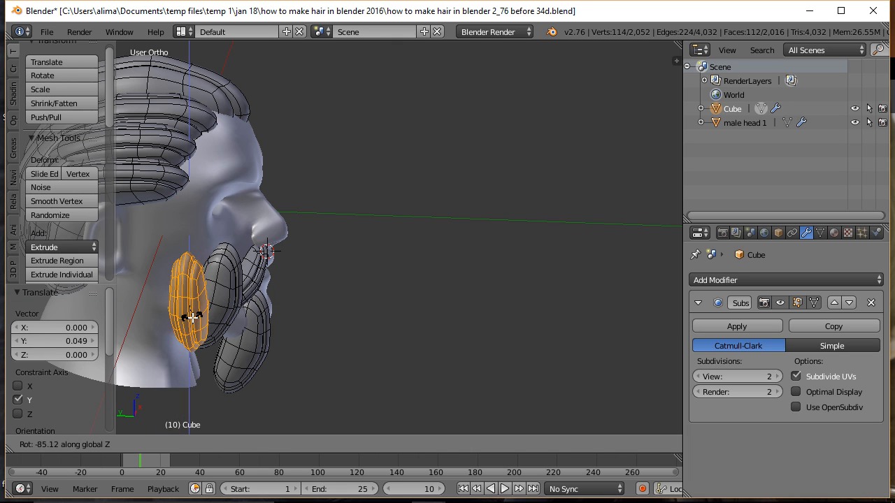
pyautogui.click(305, 311)
pyautogui.moveTo(270, 318); pyautogui.dragTo(225, 309, button='middle')
pyautogui.moveTo(231, 300); pyautogui.dragTo(238, 299)
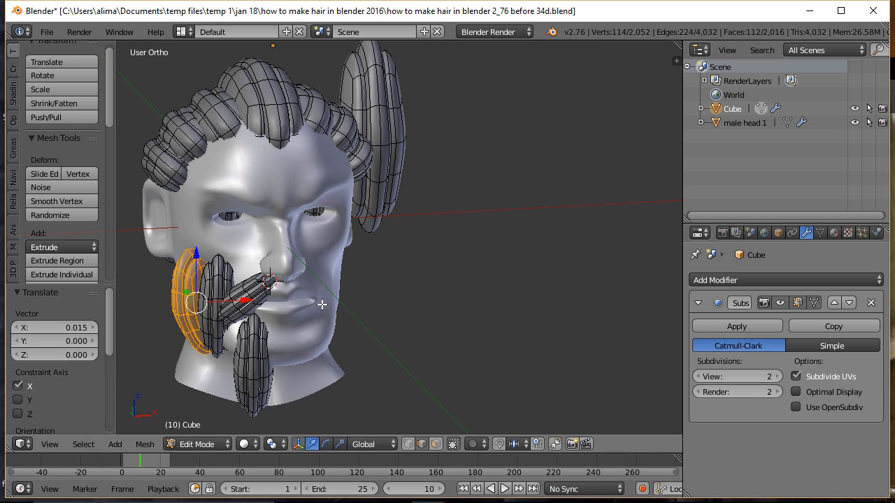
# - Tilt the jaw strand around Y and shift it about -0.010 along X
pyautogui.press('r')
pyautogui.press('x')
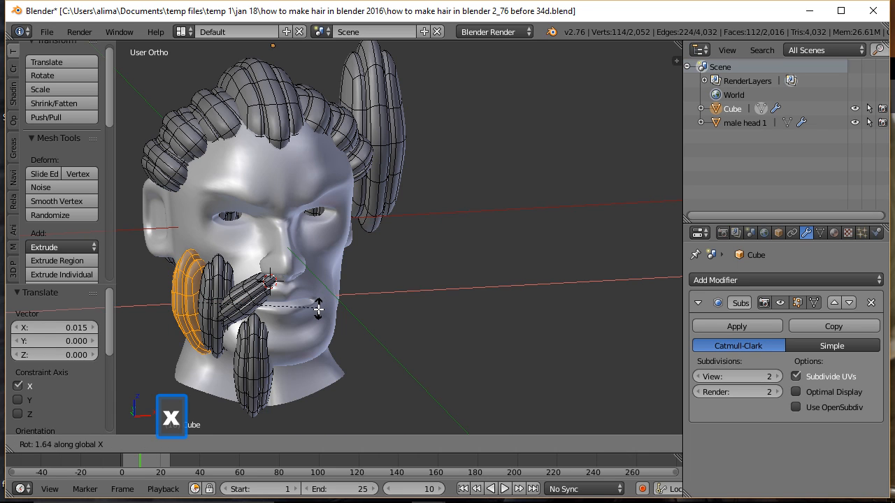
pyautogui.press('y')
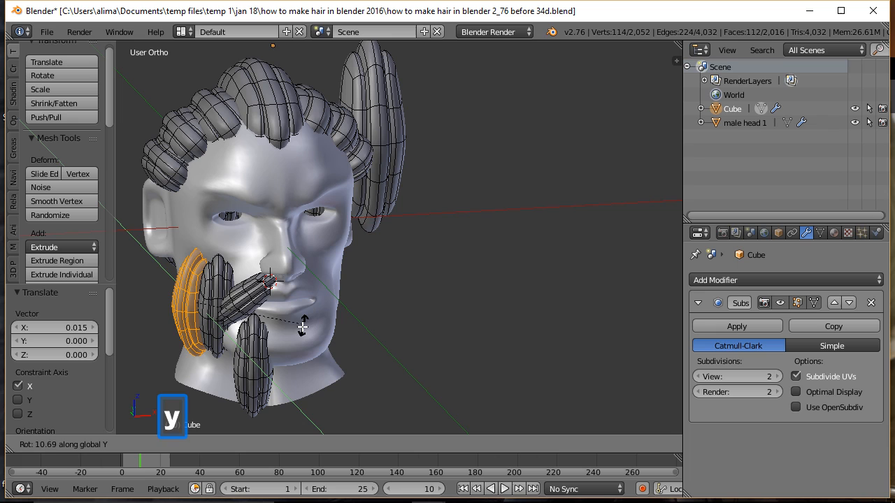
pyautogui.click(247, 321)
pyautogui.moveTo(240, 302); pyautogui.dragTo(234, 304)
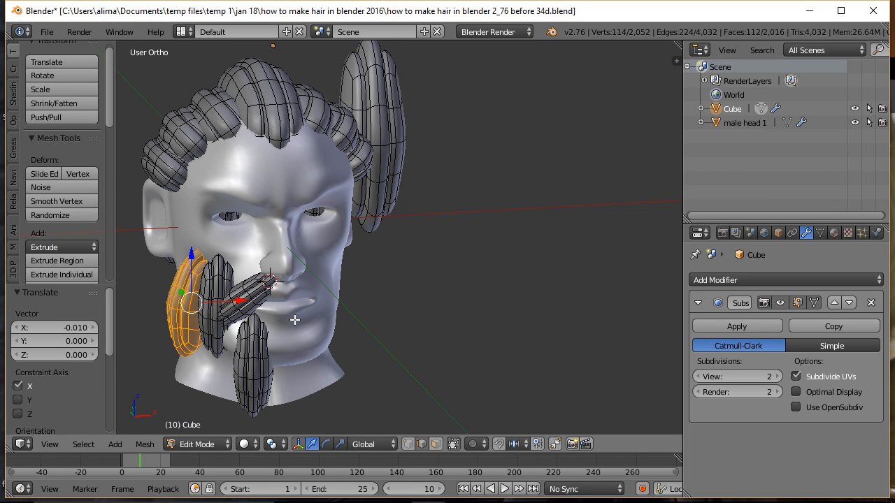
pyautogui.moveTo(295, 346); pyautogui.dragTo(382, 334, button='middle')
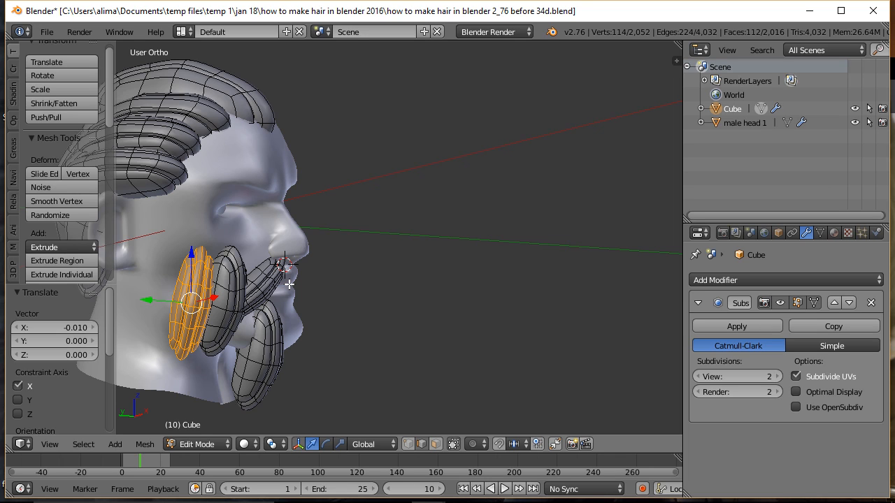
pyautogui.moveTo(288, 285); pyautogui.dragTo(201, 279, button='middle')
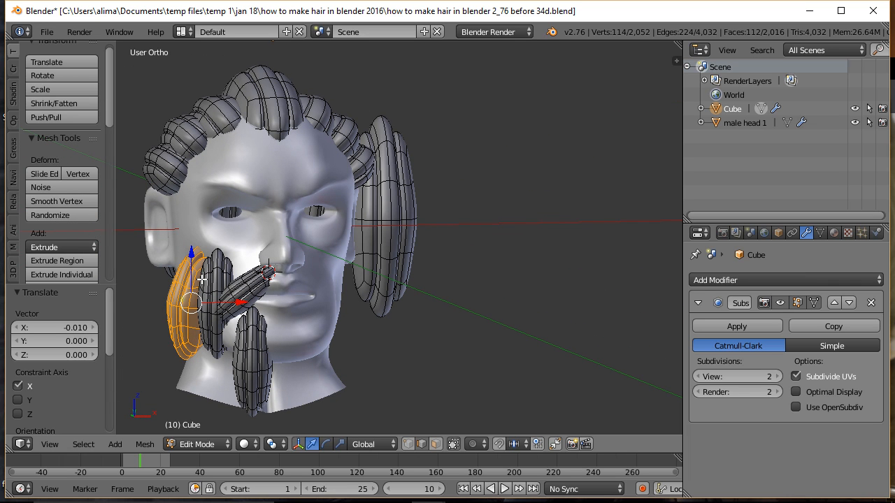
# - Select the whole cheek strand beside the mustache and lower it about 0.022 along Z
pyautogui.press('a')
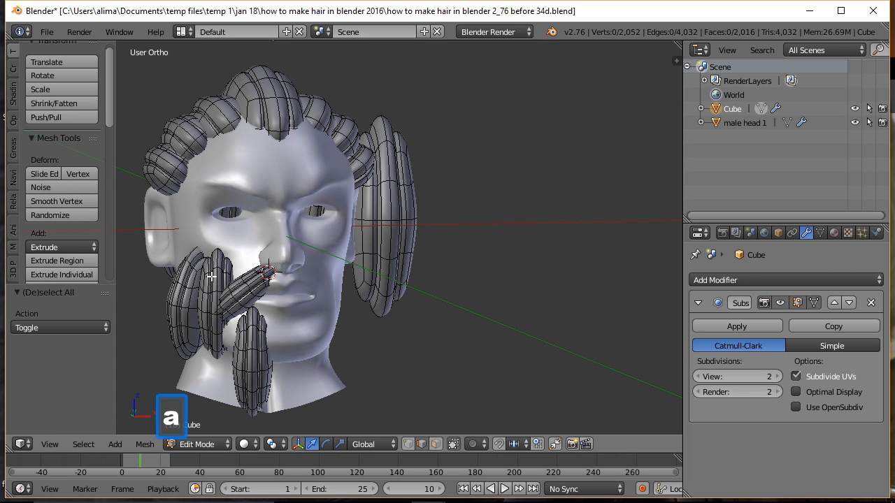
pyautogui.press('l')
pyautogui.moveTo(216, 256); pyautogui.dragTo(210, 268)
pyautogui.moveTo(166, 260); pyautogui.dragTo(281, 264, button='middle')
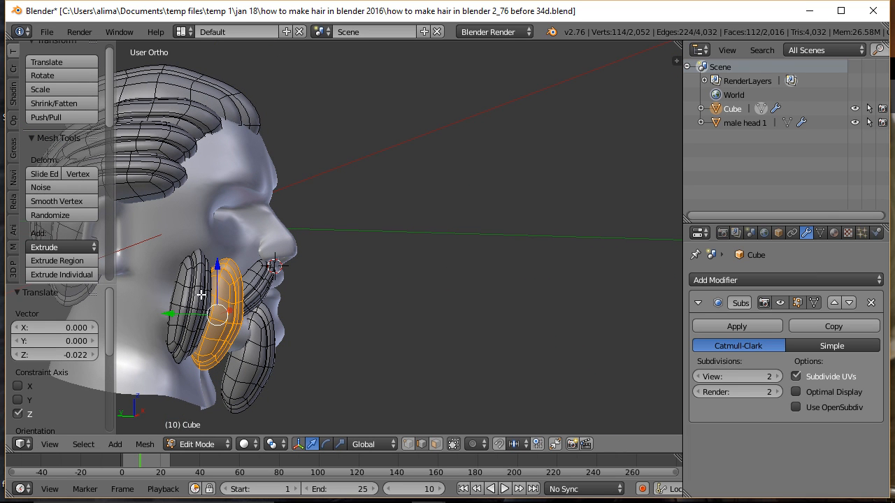
# - Move the rear jaw strand about 0.057 along Y toward the ear and rotate it -30.568° around Z
pyautogui.press('a')
pyautogui.press('l')
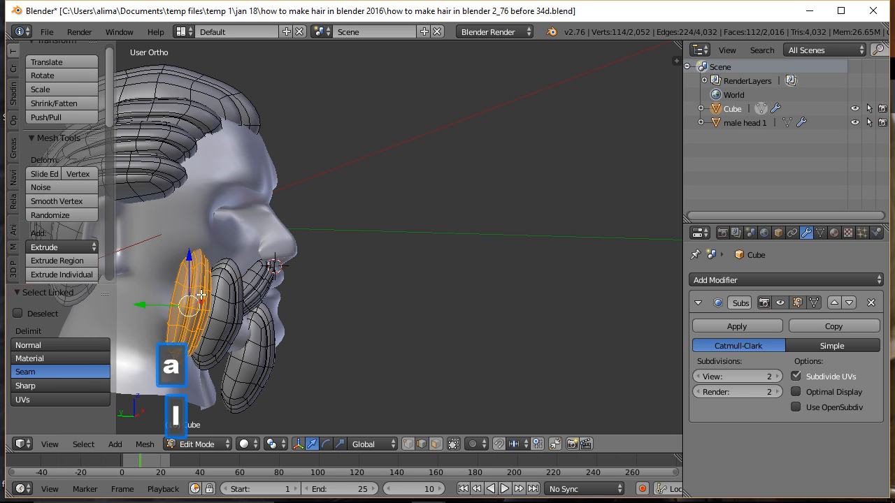
pyautogui.press('g')
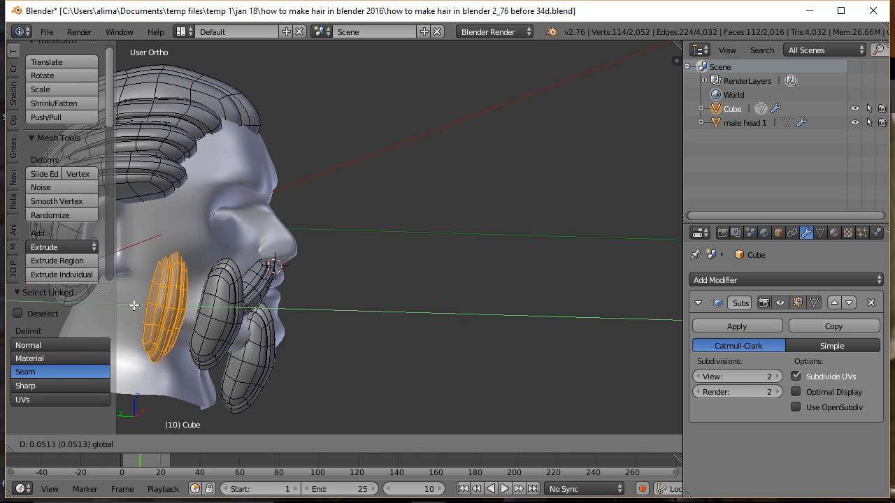
pyautogui.click(136, 306)
pyautogui.press('r')
pyautogui.press('y')
pyautogui.press('z')
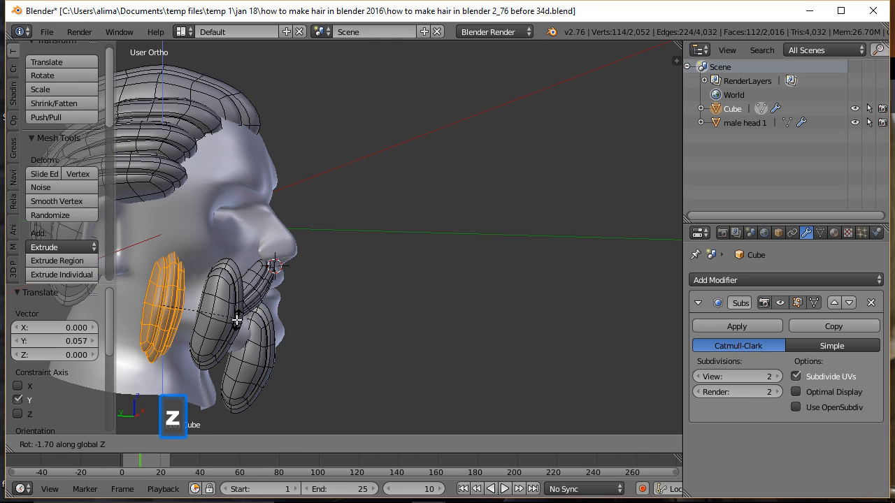
pyautogui.click(181, 320)
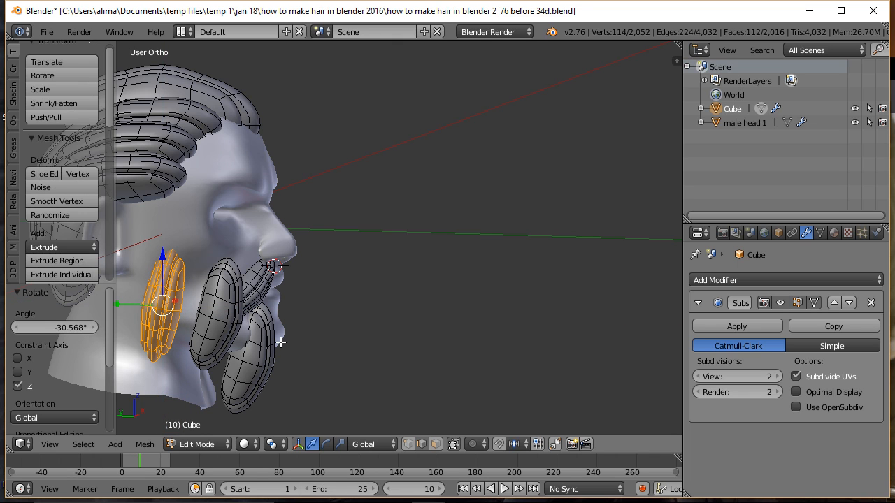
# - Widen the rear jaw strand along Y by a factor of about 1.516
pyautogui.press('s')
pyautogui.press('x')
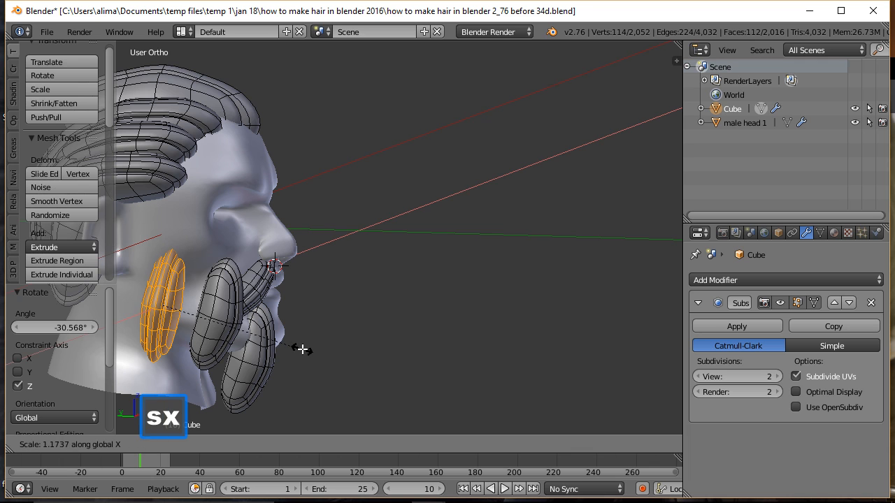
pyautogui.press('y')
pyautogui.click(348, 356)
pyautogui.moveTo(350, 355); pyautogui.dragTo(207, 353, button='middle')
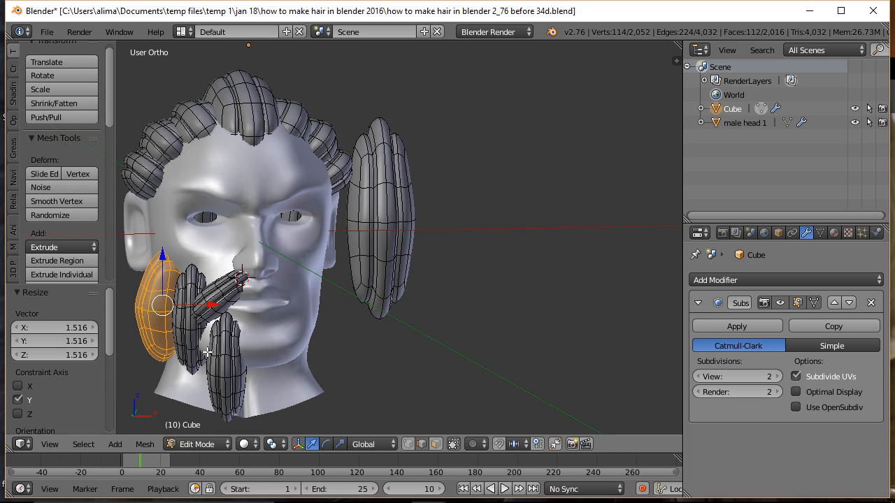
# - Duplicate the chin strand about 0.065 along X and move the copy about -0.018 along Y
pyautogui.press('a')
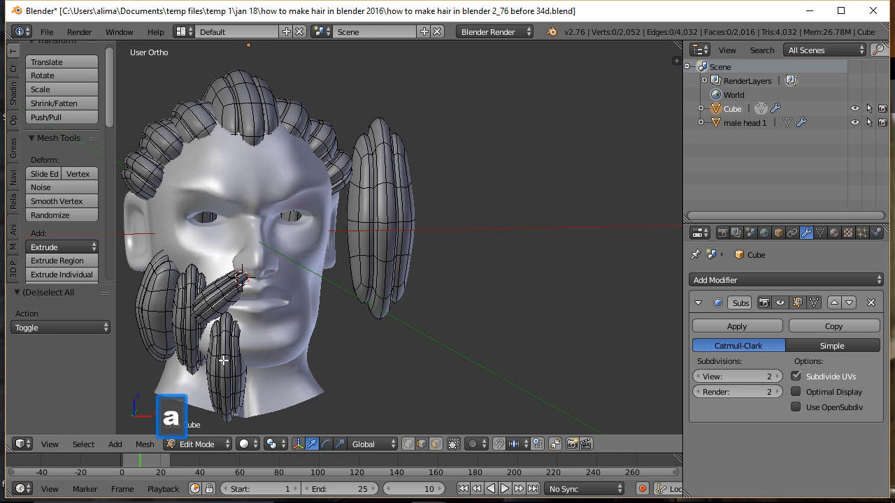
pyautogui.press('l')
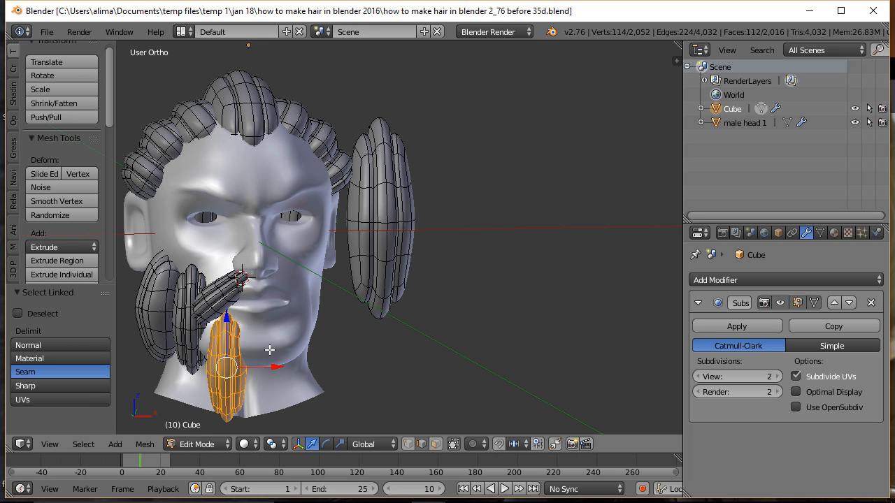
pyautogui.hotkey('shift', 'd')
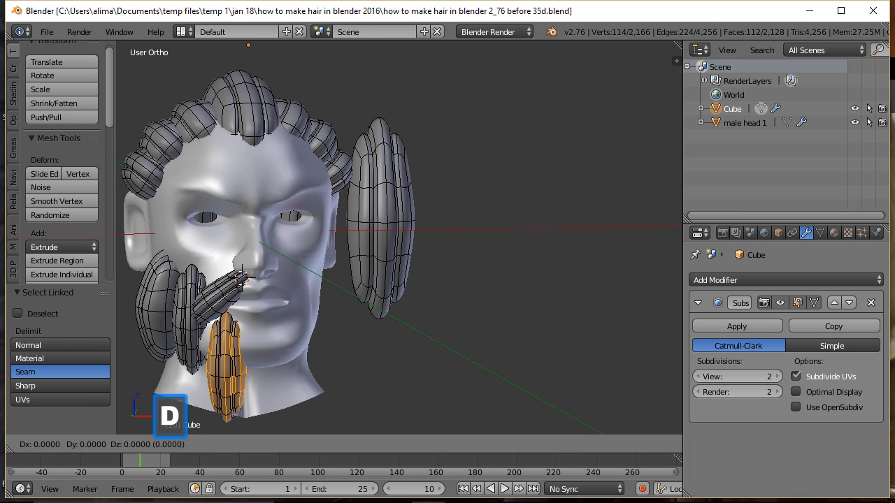
pyautogui.click(307, 367)
pyautogui.moveTo(336, 326); pyautogui.dragTo(276, 355, button='middle')
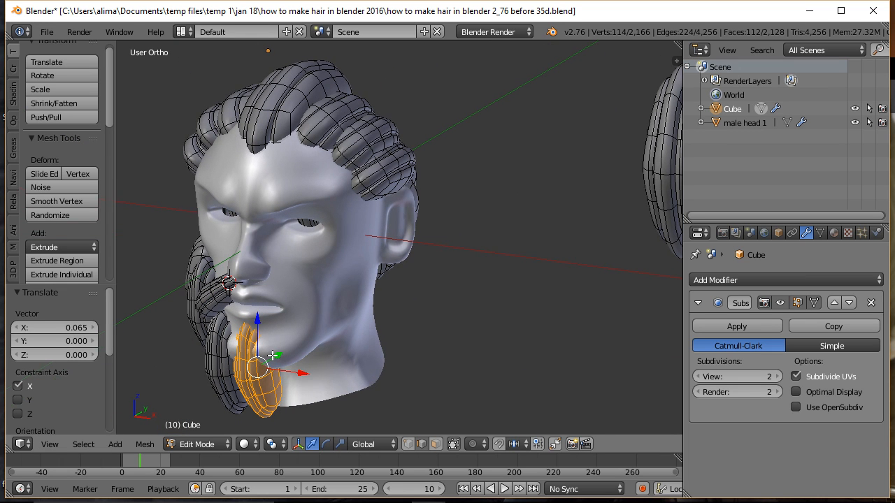
pyautogui.press('g')
pyautogui.press('y')
pyautogui.click(276, 359)
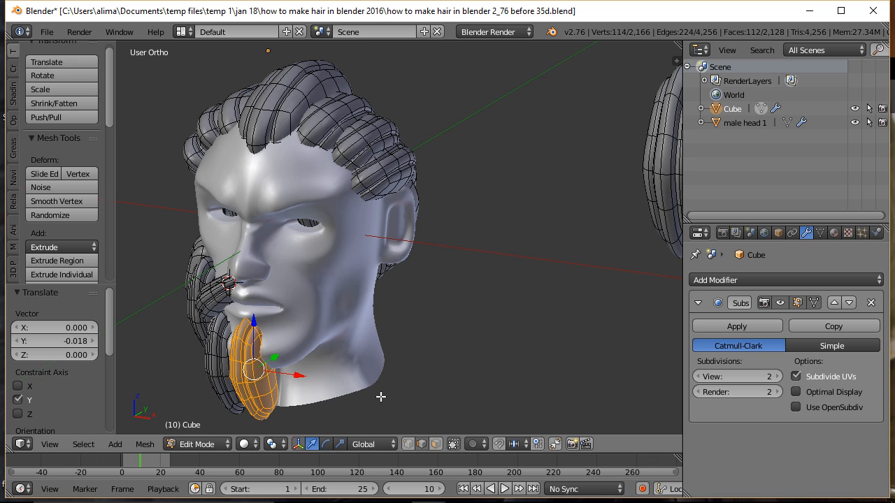
# - Shorten the duplicated chin strand along Z to about 0.87 of its length and raise it about 0.023 along Z
pyautogui.press('s')
pyautogui.press('z')
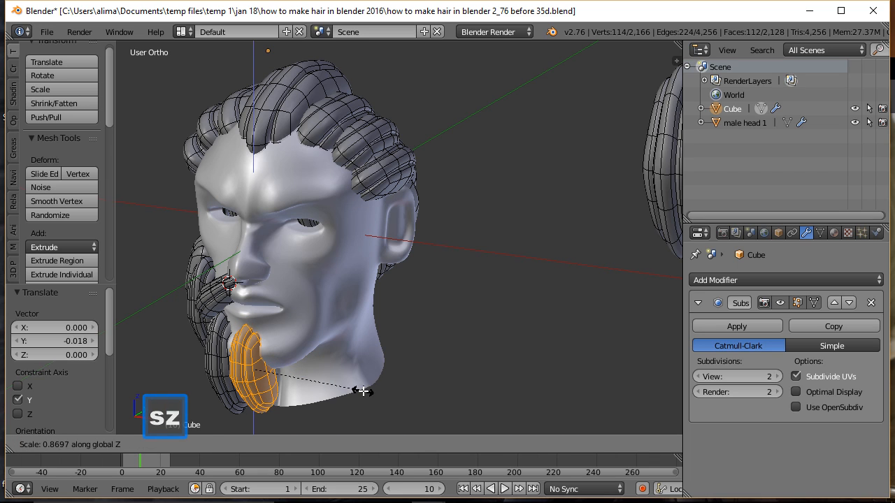
pyautogui.click(358, 389)
pyautogui.press('g')
pyautogui.moveTo(254, 321); pyautogui.dragTo(256, 315)
pyautogui.moveTo(243, 314); pyautogui.dragTo(311, 294, button='middle')
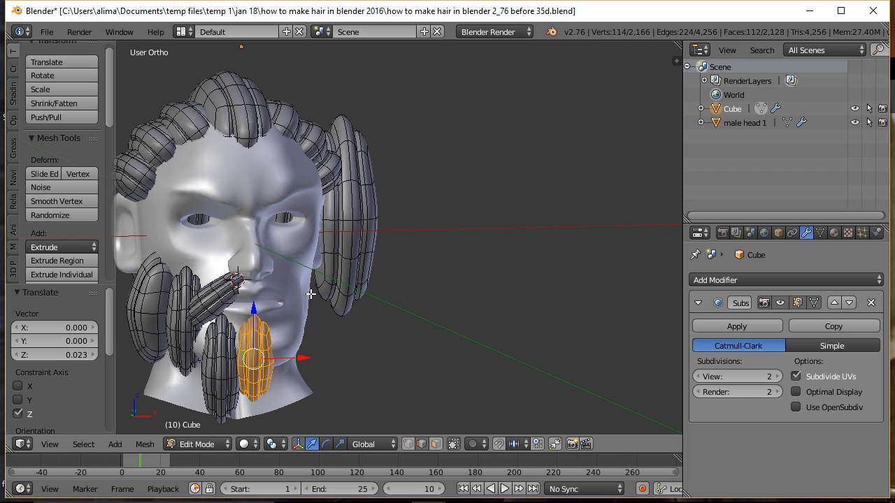
# - Rotate the duplicated chin strand about 14.777° around Z so it faces forward
pyautogui.press('g')
pyautogui.press('x')
pyautogui.click(304, 359)
pyautogui.moveTo(356, 351); pyautogui.dragTo(338, 356, button='middle')
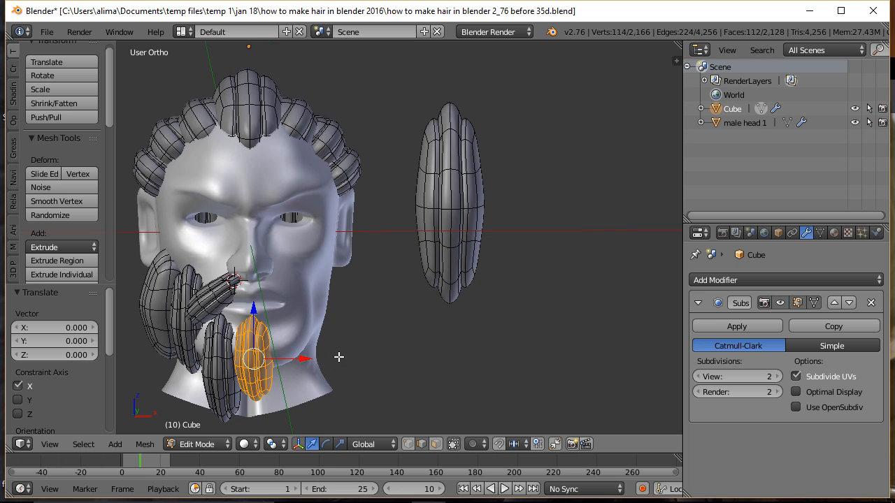
pyautogui.press('r')
pyautogui.press('z')
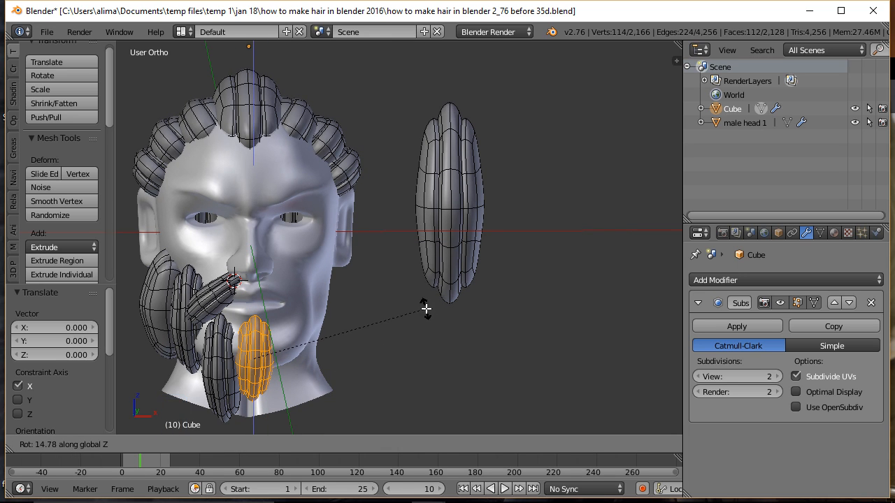
pyautogui.click(426, 309)
pyautogui.moveTo(350, 323); pyautogui.dragTo(353, 325, button='middle')
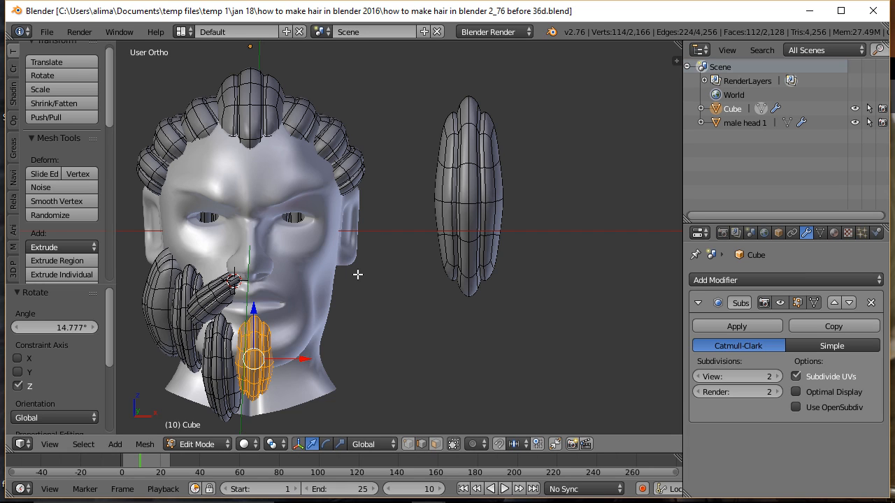
# - Clear the mesh selection and set proportional editing to Connected
pyautogui.press('a')
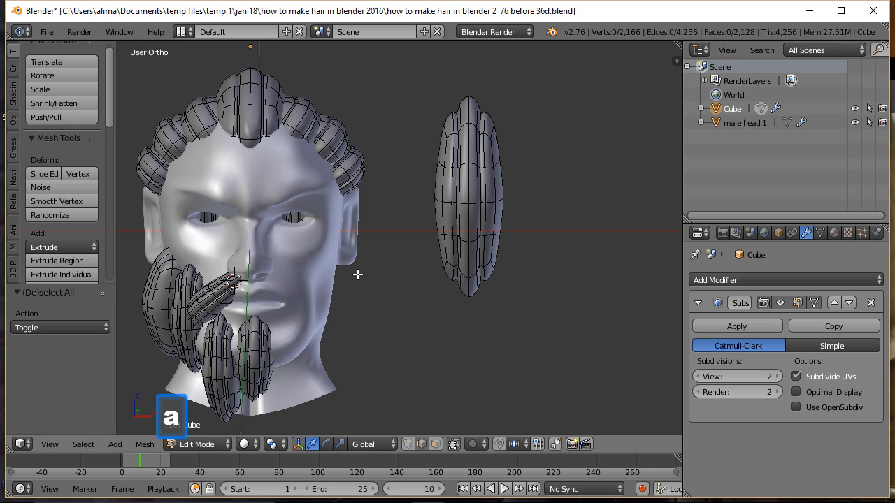
pyautogui.click(478, 443)
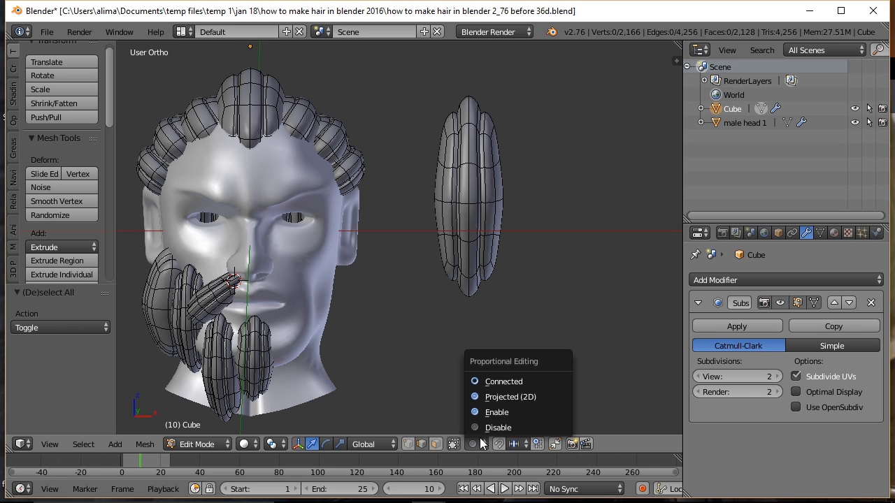
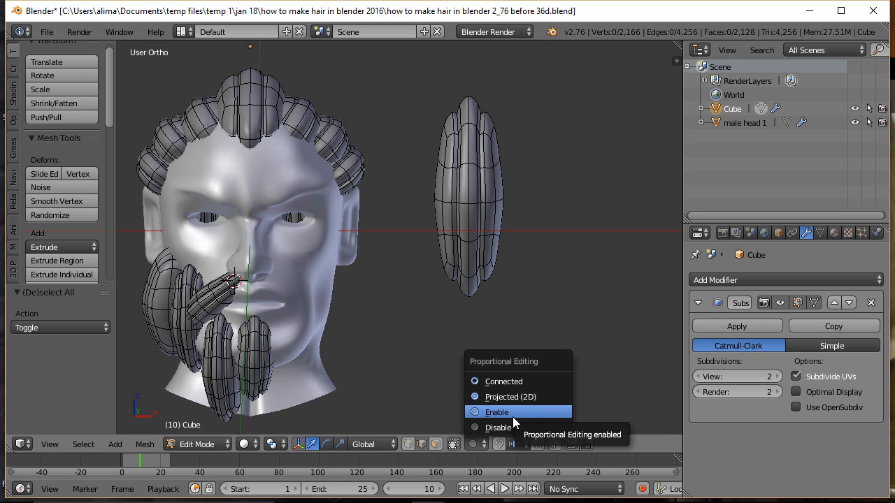
pyautogui.click(522, 378)
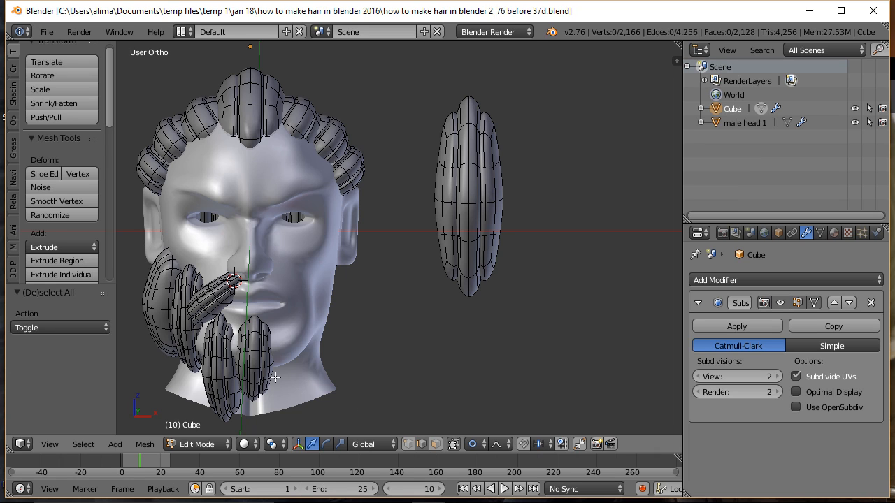
# - Move the mustache strand's outer edge loop about -0.012 X, 0.003 Y and 0.019 Z with a proportional size of 0.04
pyautogui.press('alt')
pyautogui.keyDown('alt'); pyautogui.rightClick(208, 313); pyautogui.keyUp('alt')
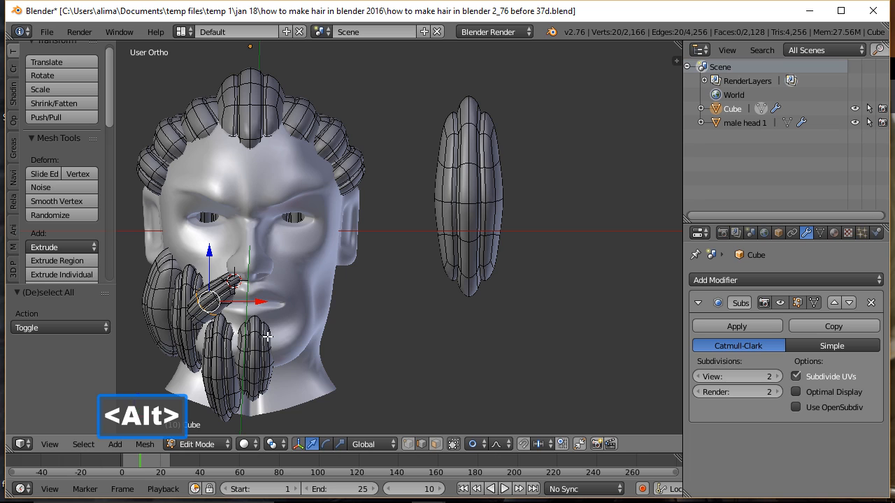
pyautogui.press('g')
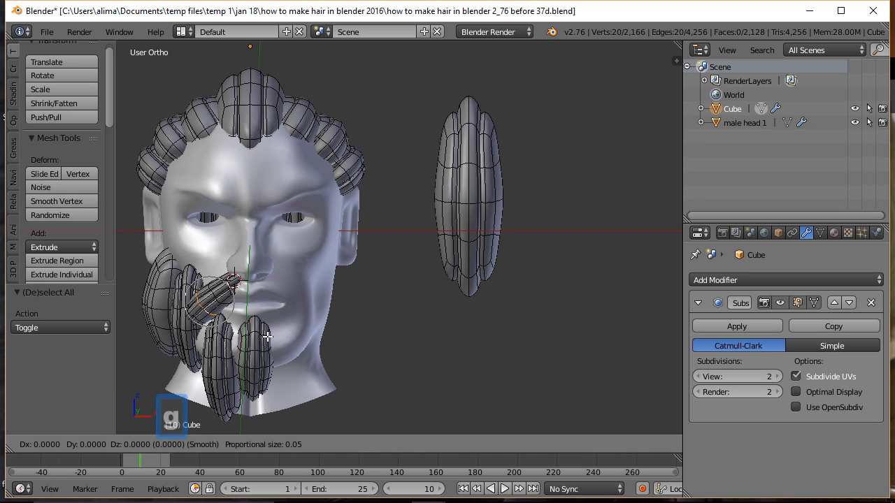
pyautogui.scroll(2, 264, 332)
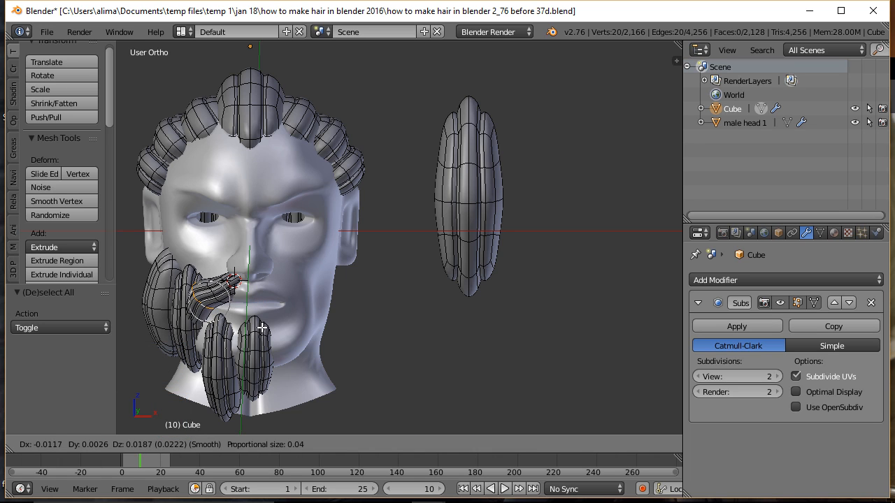
pyautogui.click(261, 327)
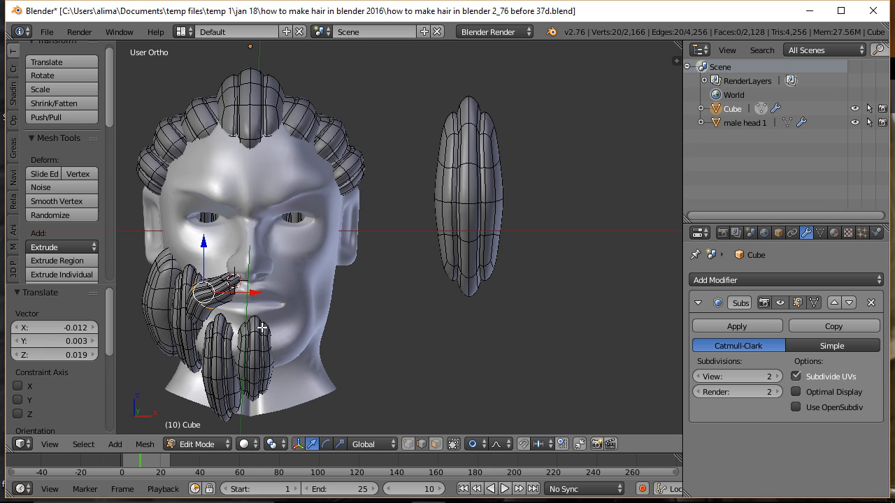
# - Move the mustache strand's middle edge loop about -0.015 X, 0.003 Y and 0.019 Z, and clear the selection
pyautogui.keyDown('alt'); pyautogui.rightClick(223, 300); pyautogui.keyUp('alt')
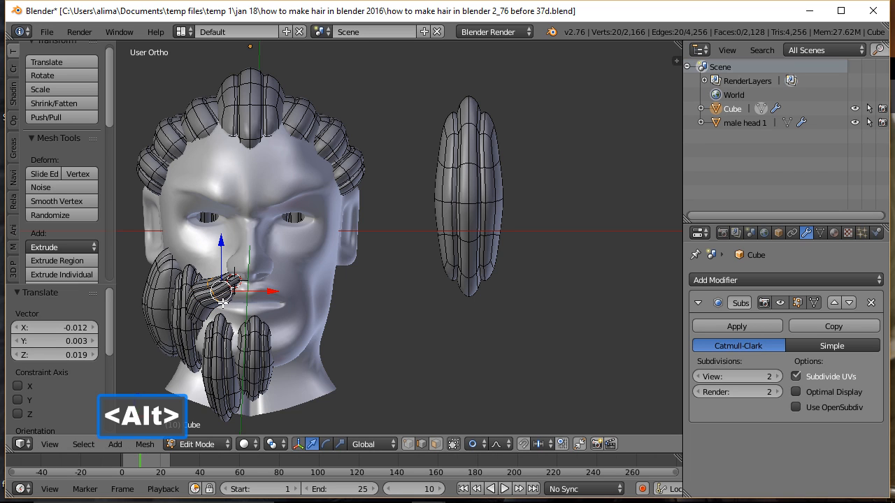
pyautogui.press('g')
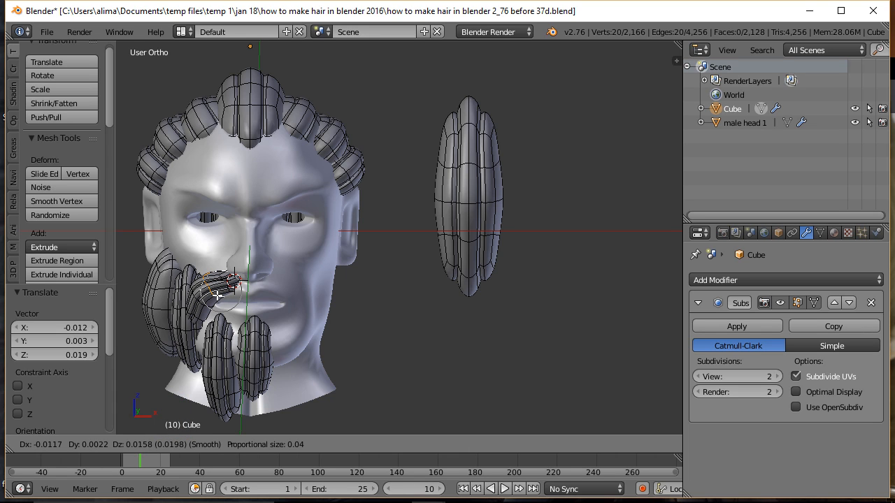
pyautogui.click(218, 297)
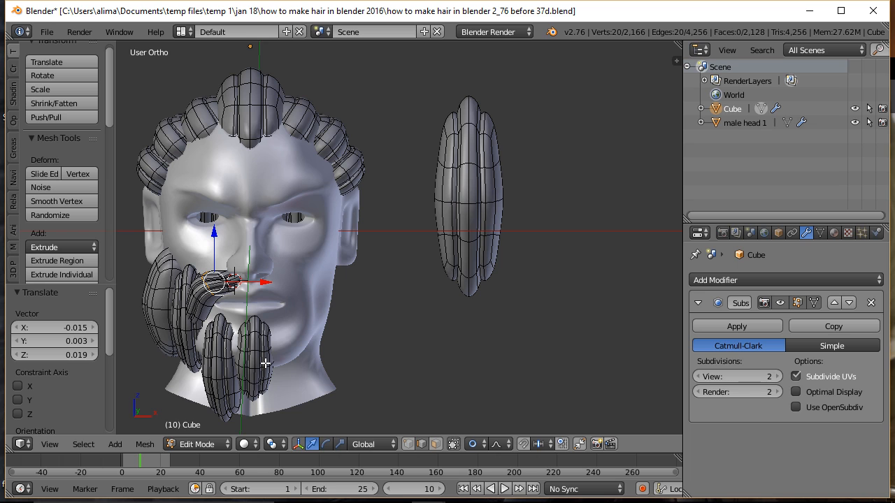
pyautogui.press('a')
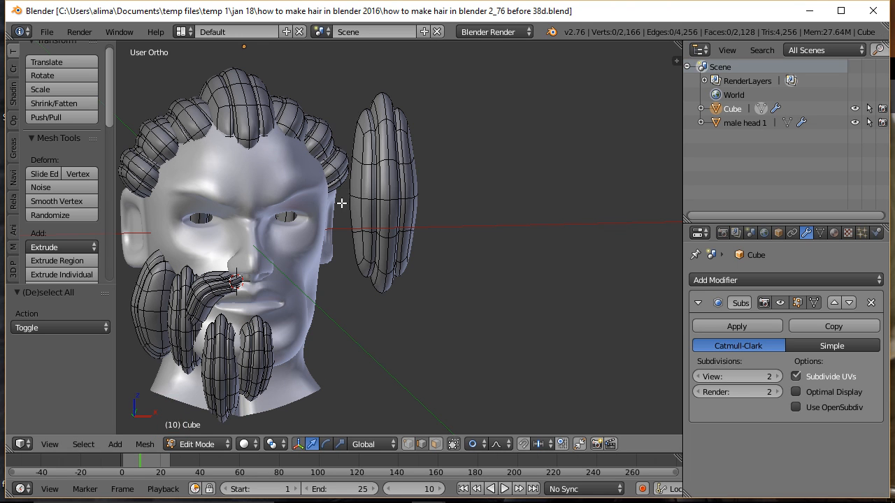
# - Rotate the whole cheek strand beside the mustache about -60.879° around Z and clear the selection
pyautogui.keyDown('shift'); pyautogui.moveTo(329, 214); pyautogui.dragTo(460, 198, button='middle'); pyautogui.keyUp('shift')
pyautogui.moveTo(324, 225); pyautogui.dragTo(453, 223, button='middle')
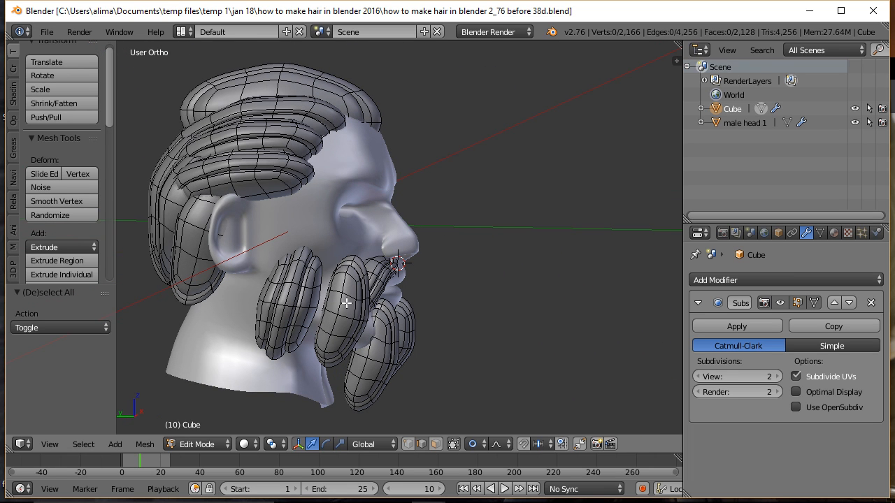
pyautogui.press('l')
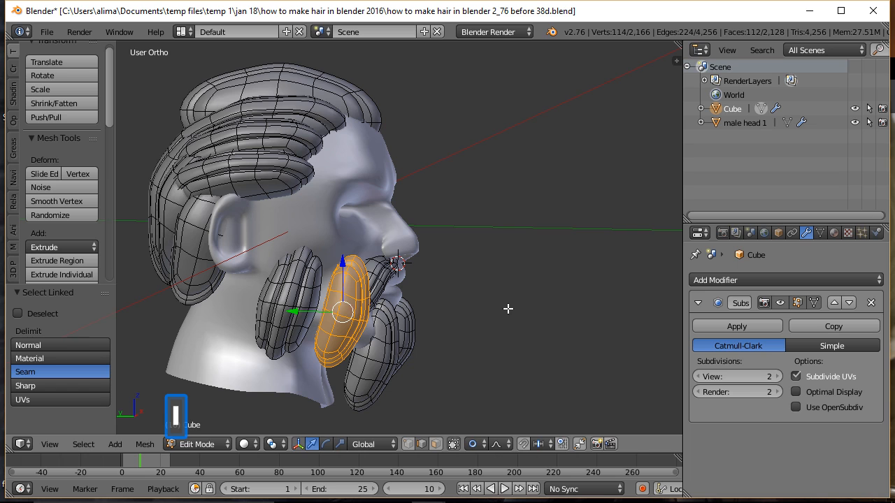
pyautogui.press('r')
pyautogui.press('z')
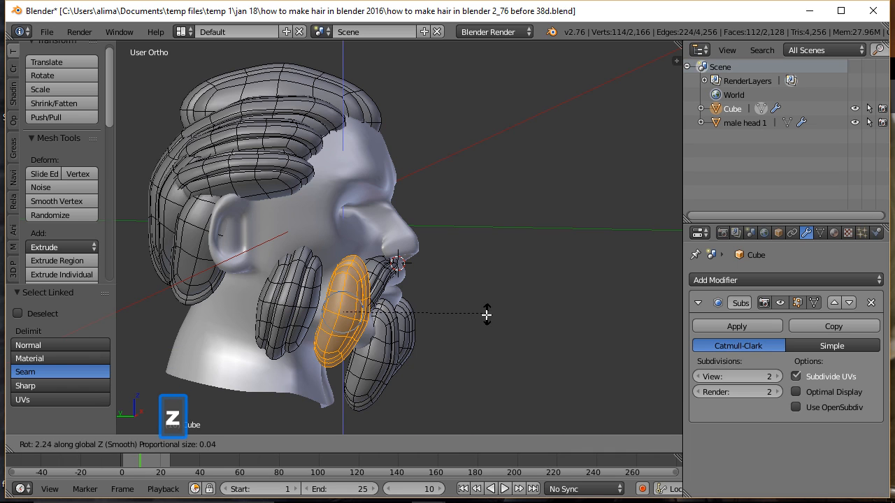
pyautogui.click(357, 340)
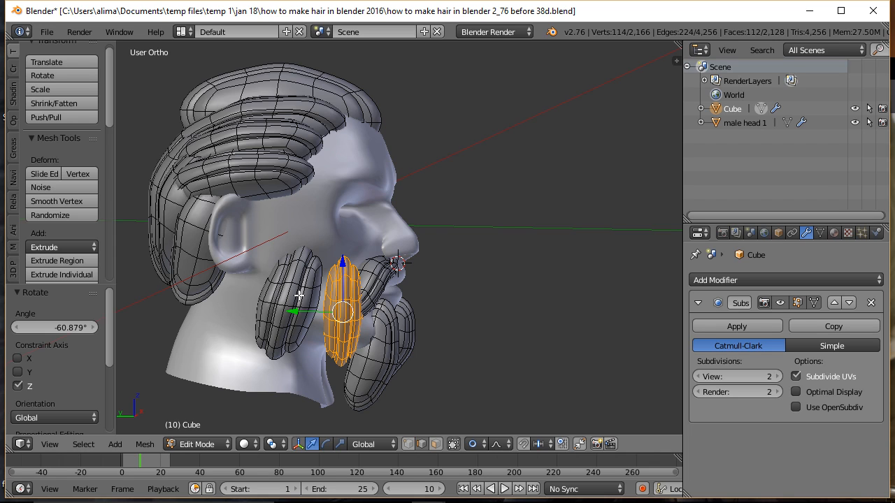
pyautogui.press('a')
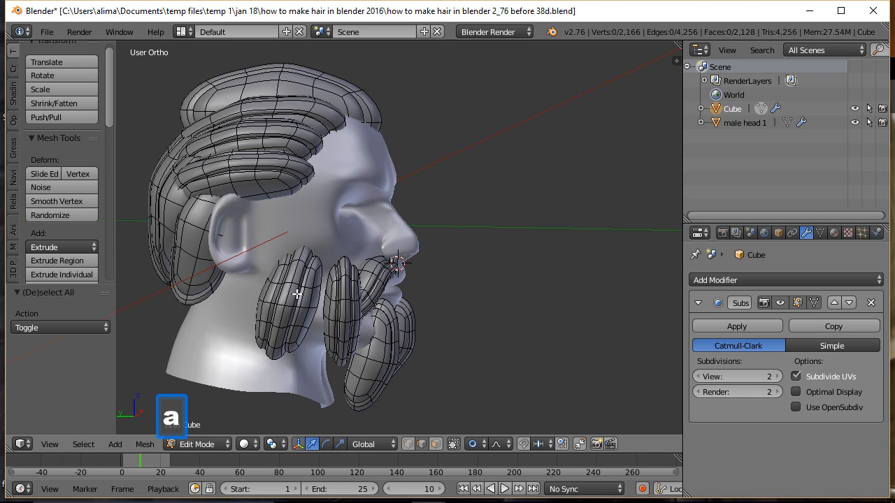
# - Duplicate the rearmost beard strand on the jaw and move the copy about 0.071 along Y toward the ear
pyautogui.press('l')
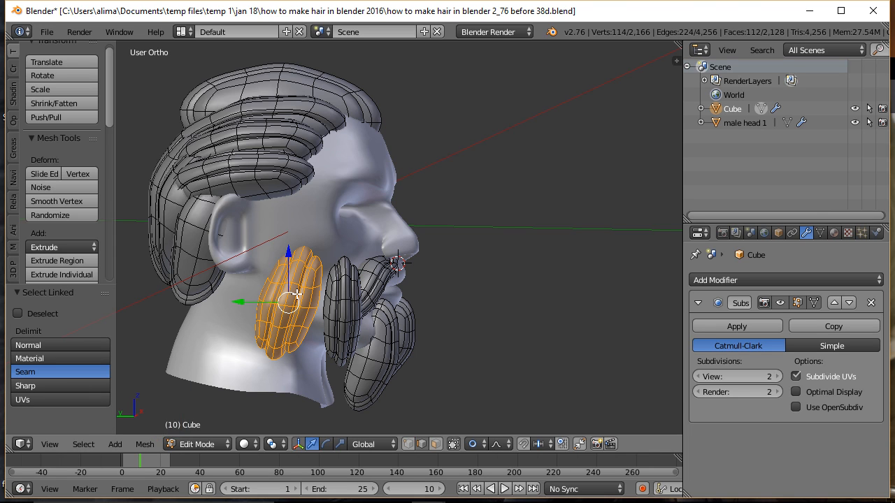
pyautogui.hotkey('shift', 'd')
pyautogui.rightClick(277, 299)
pyautogui.press('g')
pyautogui.press('y')
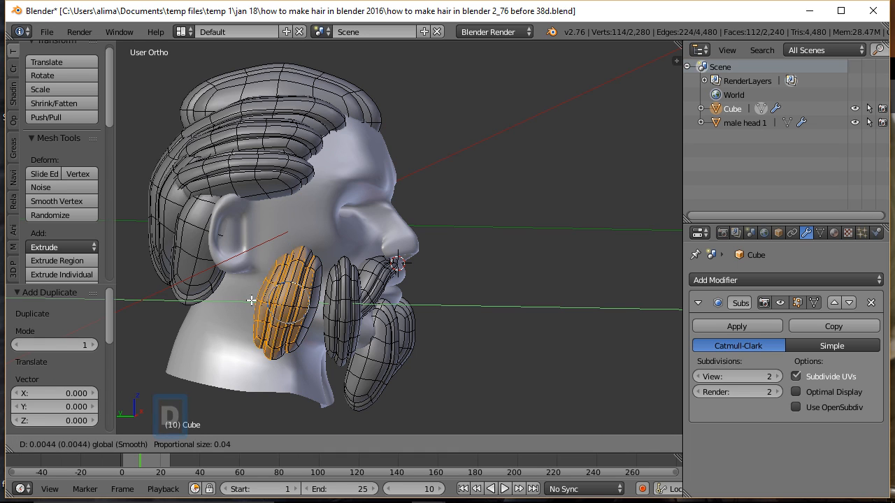
pyautogui.click(280, 288)
# - Raise the duplicated strand about 0.107 along Z, shift it about -0.021 along Y in front of the ear, and clear the selection
pyautogui.press('g')
pyautogui.press('z')
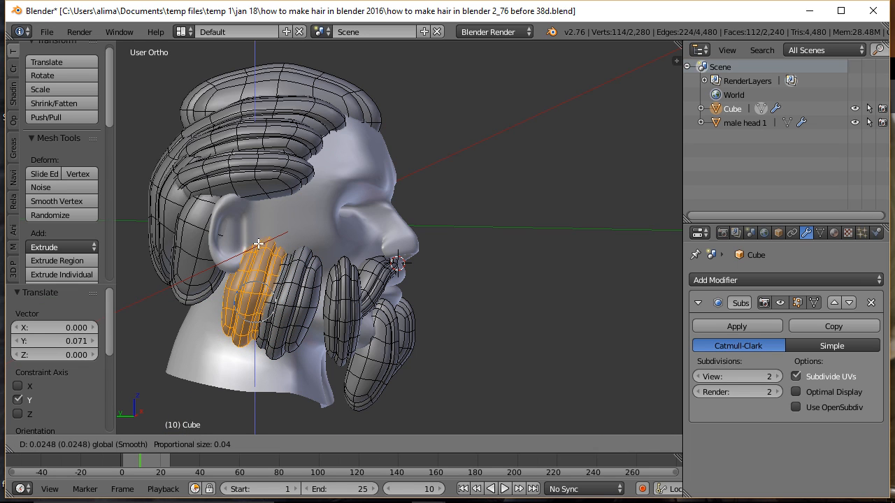
pyautogui.click(285, 240)
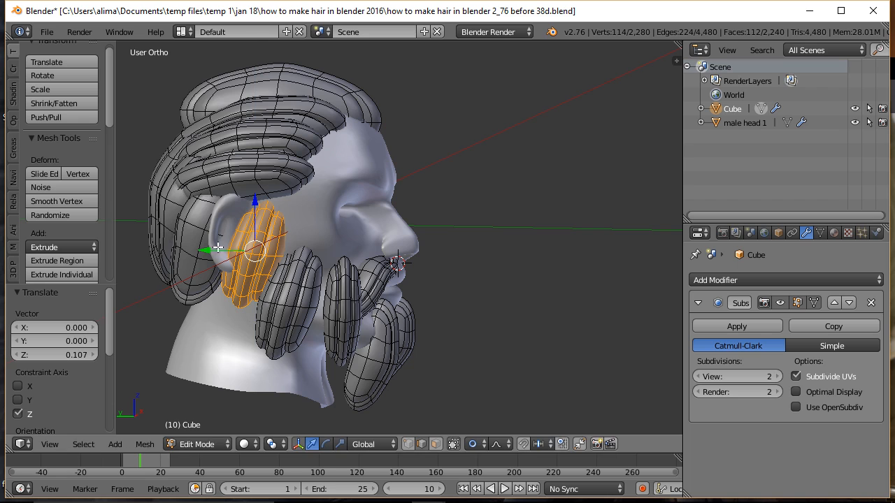
pyautogui.press('g')
pyautogui.press('y')
pyautogui.click(239, 253)
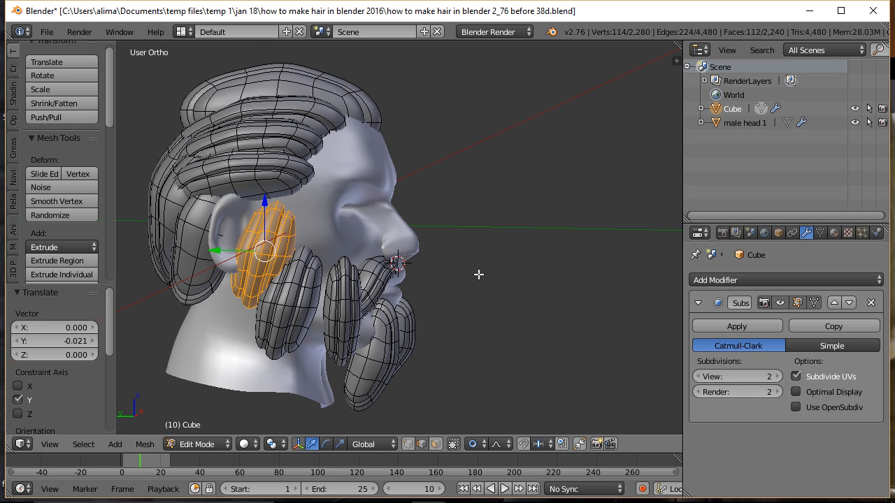
pyautogui.press('a')
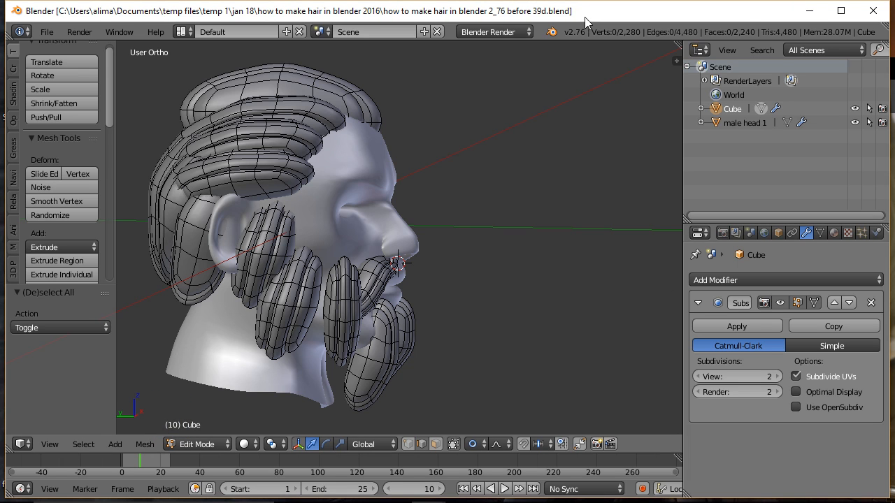
# - Duplicate the beard strand on the jaw below the sideburn and raise the copy about 0.208 along Z to the temple
pyautogui.moveTo(592, 150); pyautogui.dragTo(515, 150, button='middle')
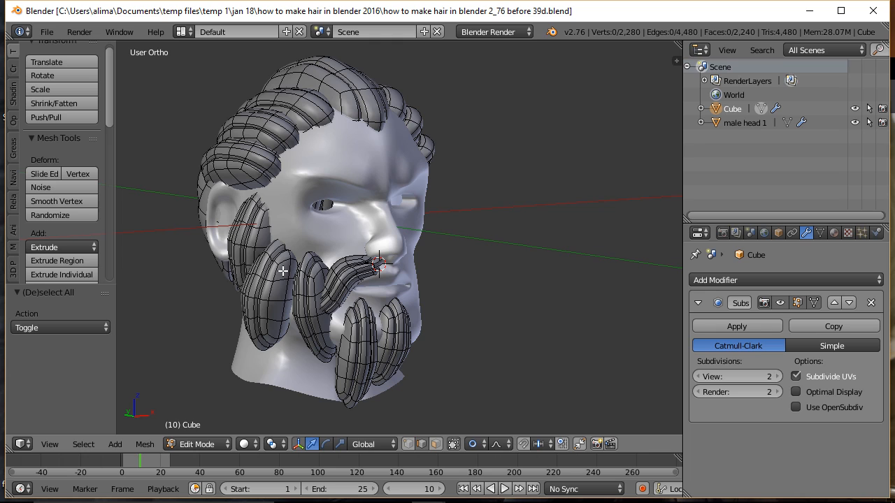
pyautogui.press('l')
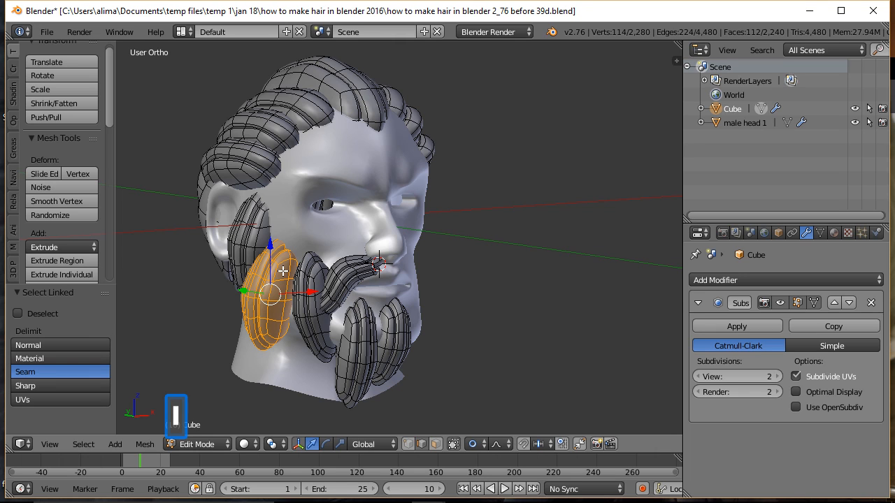
pyautogui.hotkey('shift', 'd')
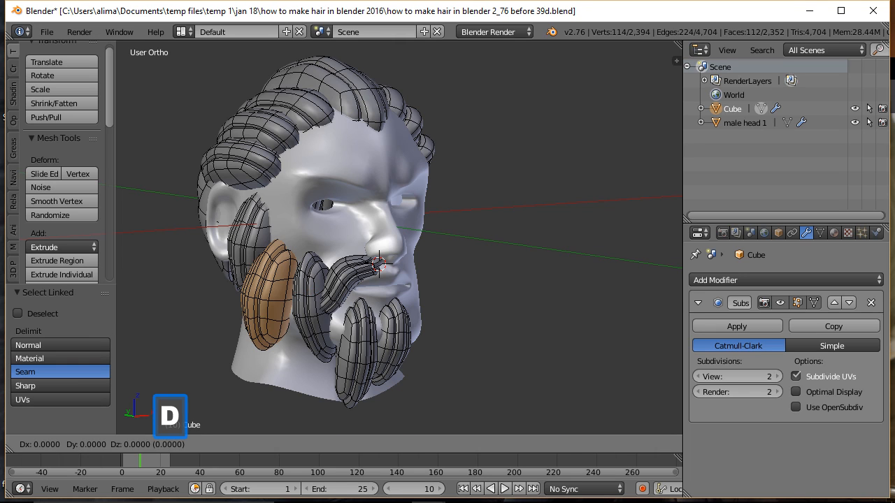
pyautogui.rightClick(283, 271)
pyautogui.moveTo(269, 253); pyautogui.dragTo(270, 155)
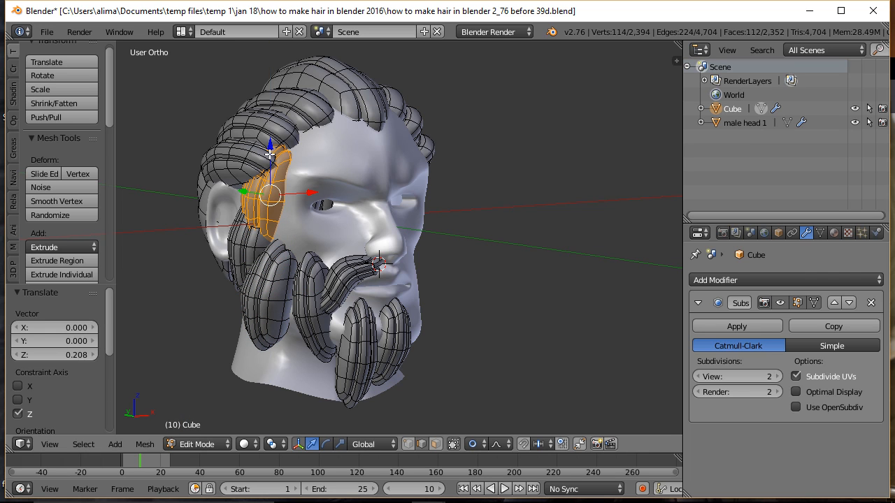
# - With proportional editing disabled, rotate the temple strand around X until it lies horizontally and raise it about 0.058 along Z
pyautogui.click(482, 443)
pyautogui.click(498, 428)
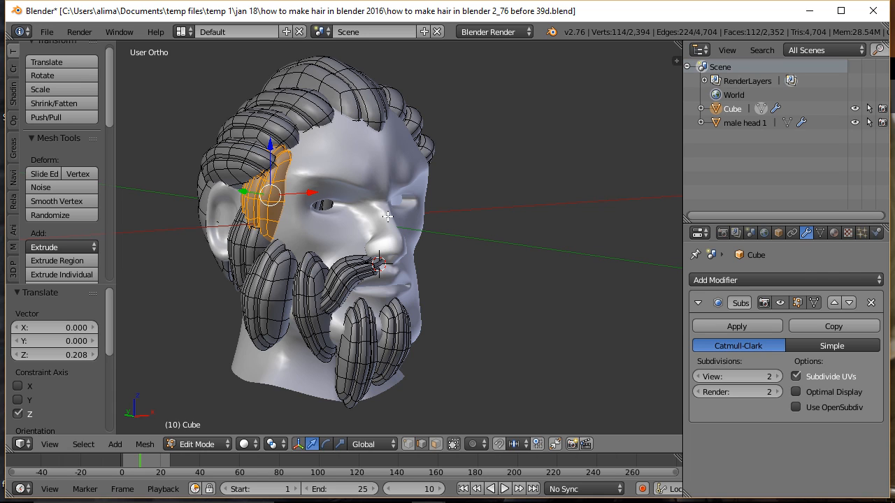
pyautogui.press('r')
pyautogui.press('y')
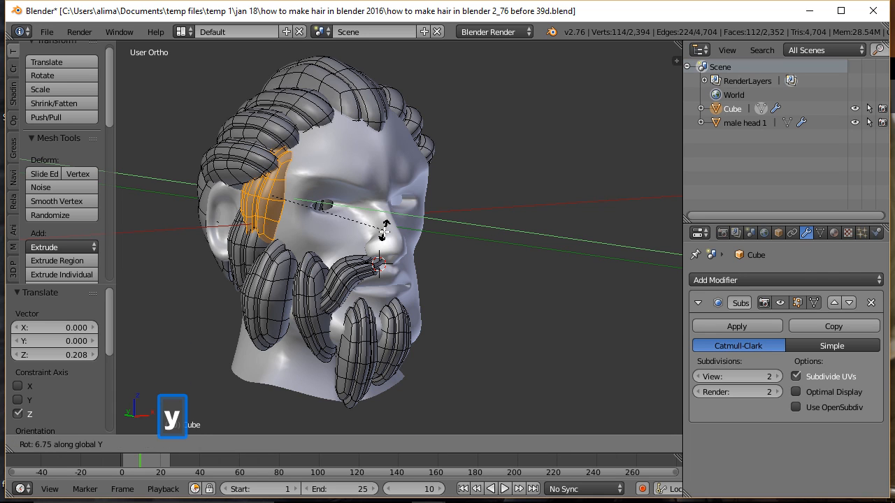
pyautogui.press('x')
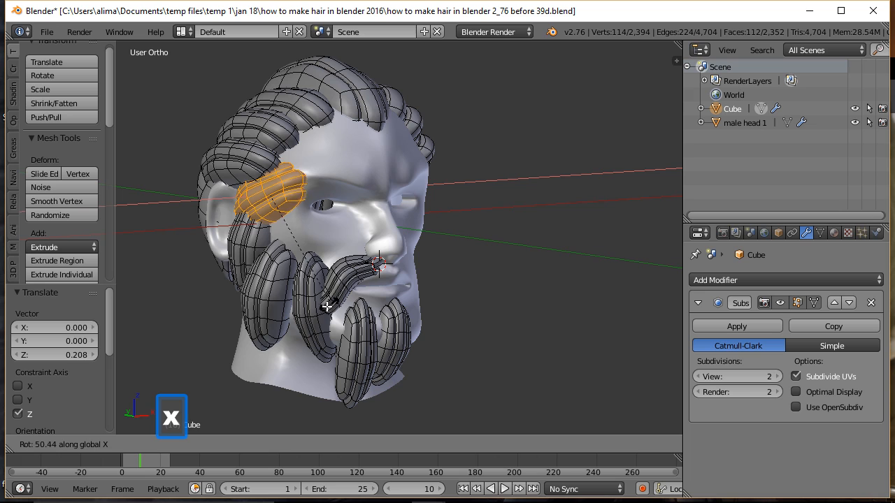
pyautogui.click(260, 340)
pyautogui.moveTo(271, 146); pyautogui.dragTo(272, 127)
# - Rotate the horizontal temple strand about 42.147° around Z and move it about -0.129 along Y toward the brow
pyautogui.press('r')
pyautogui.press('z')
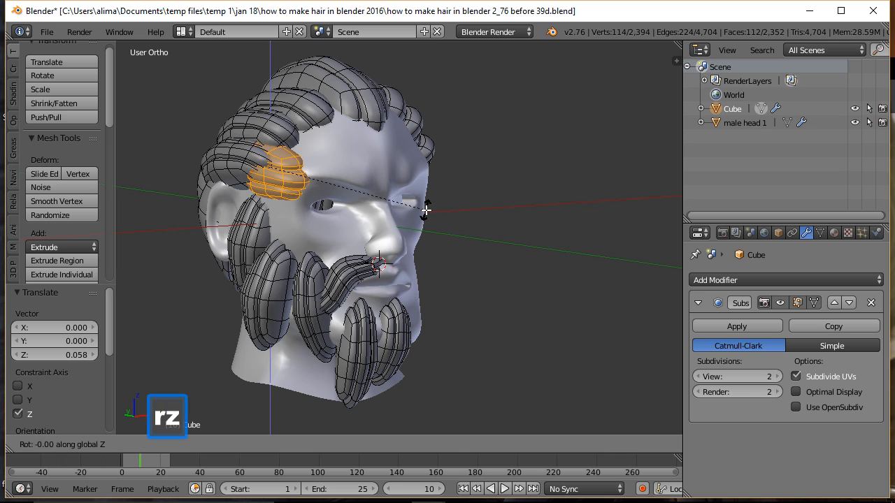
pyautogui.click(336, 135)
pyautogui.press('g')
pyautogui.press('y')
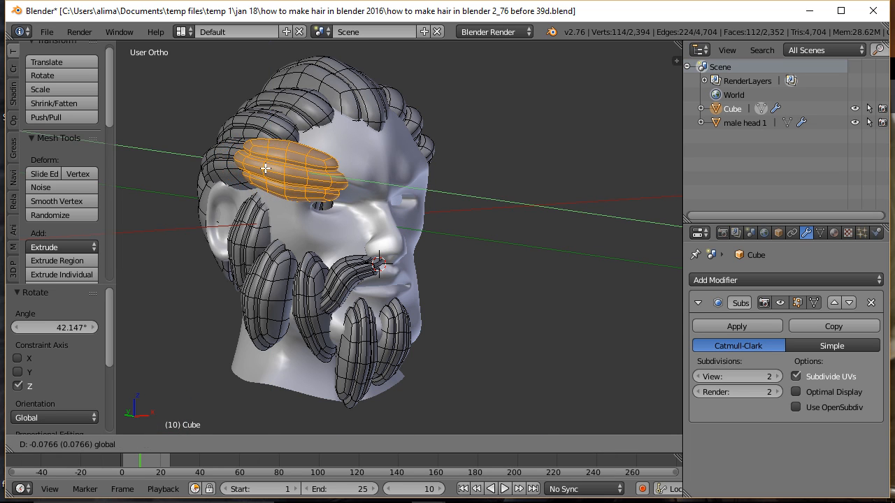
pyautogui.click(352, 178)
# - Rotate the brow strand about 29.981° around Z and move it along X to sit above the eye
pyautogui.moveTo(351, 178); pyautogui.dragTo(318, 215, button='middle')
pyautogui.press('r')
pyautogui.press('z')
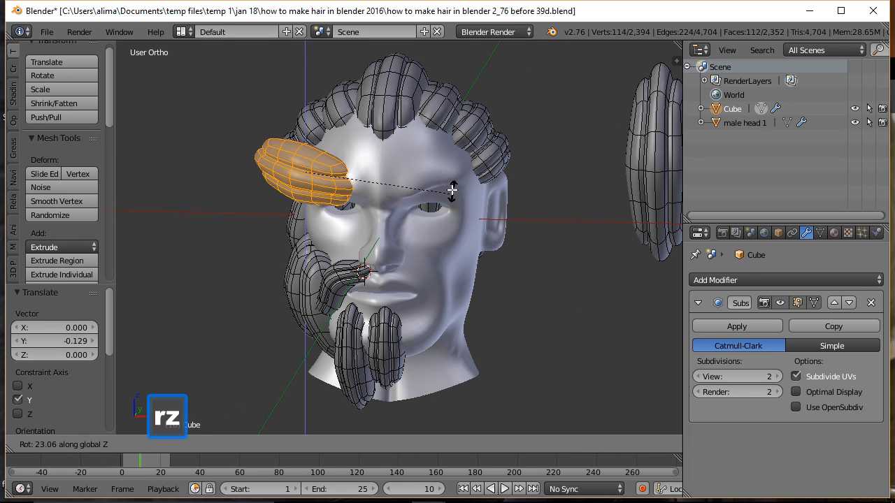
pyautogui.click(391, 174)
pyautogui.press('g')
pyautogui.press('x')
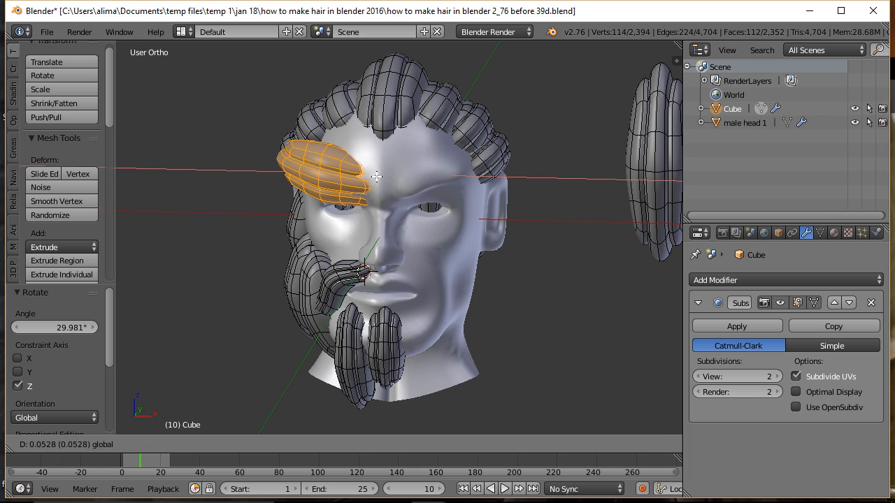
pyautogui.click(385, 180)
# - Move the brow strand about -0.032 along Y in front of the forehead
pyautogui.moveTo(399, 172); pyautogui.dragTo(372, 150, button='middle')
pyautogui.press('g')
pyautogui.press('x')
pyautogui.press('y')
pyautogui.click(363, 157)
# - Flatten the brow strand by scaling it to about 0.73 along Z, and clear the selection
pyautogui.moveTo(341, 213); pyautogui.dragTo(459, 220, button='middle')
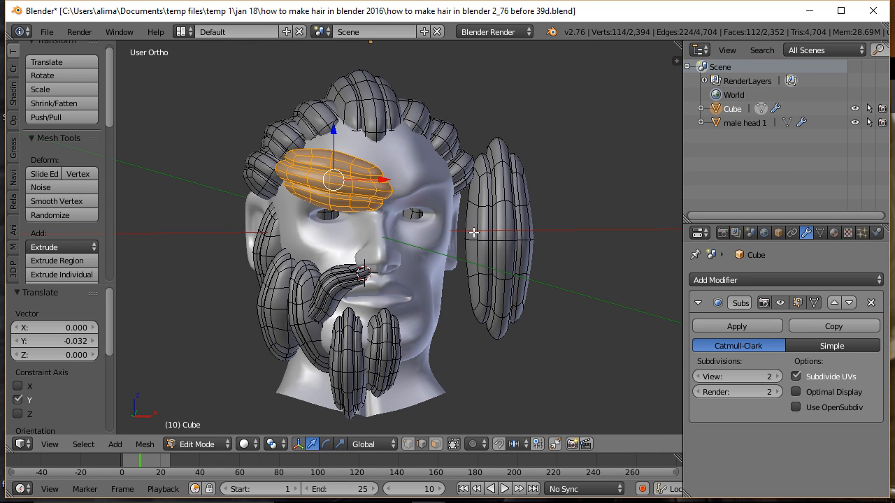
pyautogui.press('s')
pyautogui.press('z')
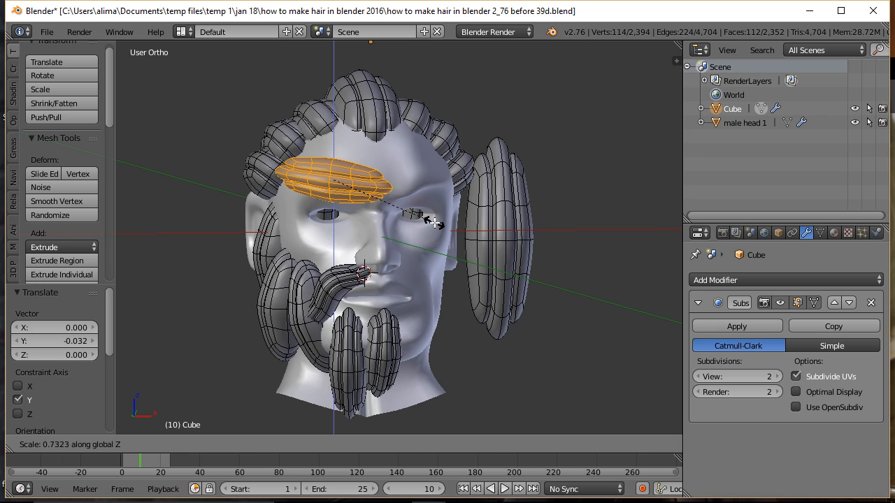
pyautogui.click(434, 221)
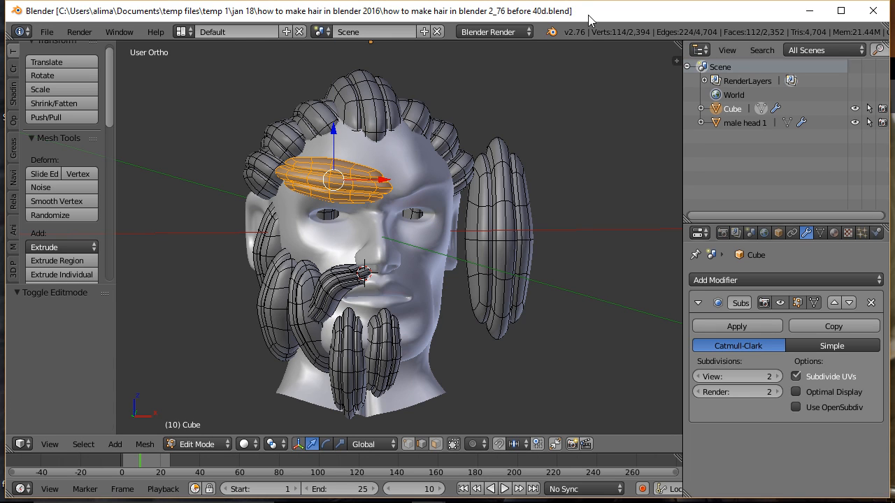
pyautogui.press('a')
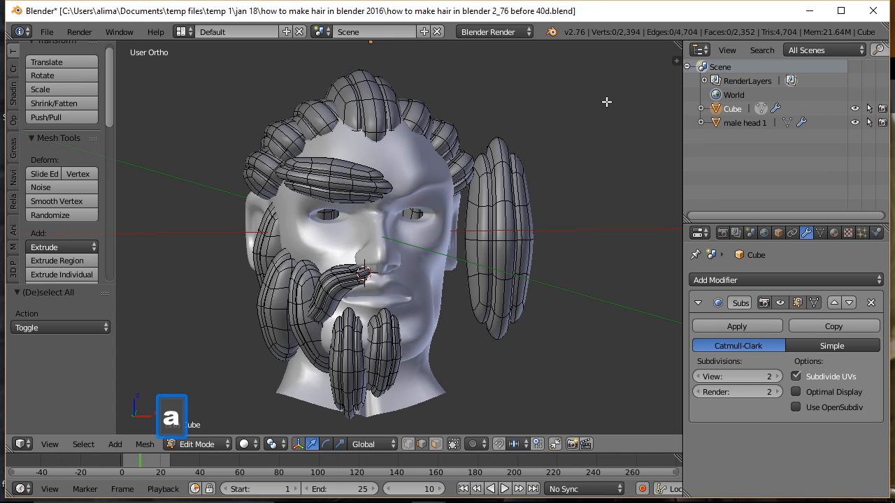
# - Enable connected proportional editing and raise the brow strand's middle edge loop about 0.063 along Z with a proportional size of 0.10
pyautogui.click(483, 444)
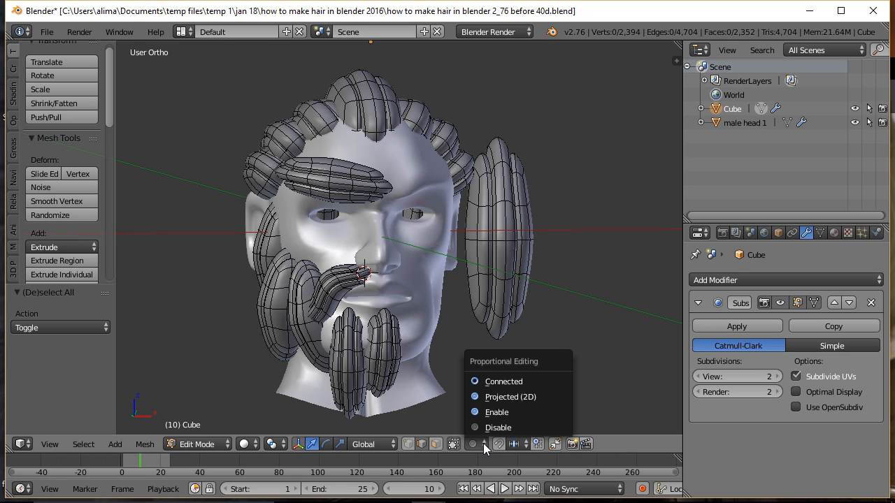
pyautogui.click(532, 384)
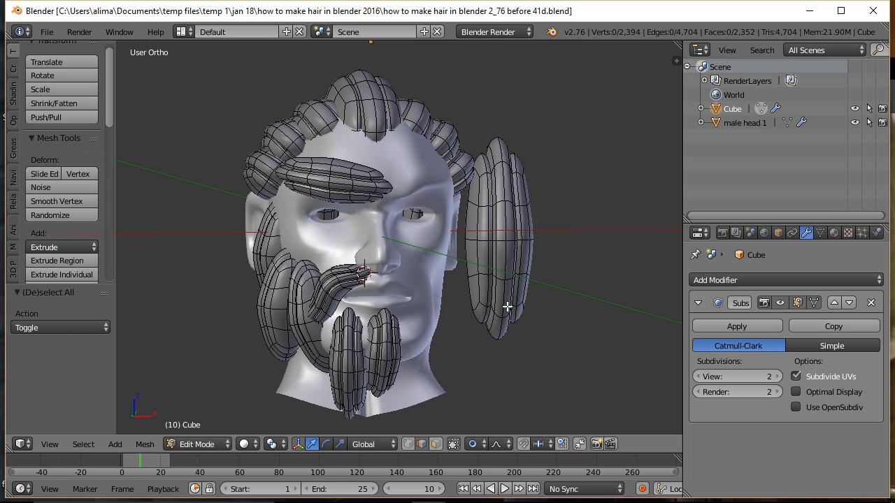
pyautogui.keyDown('alt'); pyautogui.rightClick(329, 179); pyautogui.keyUp('alt')
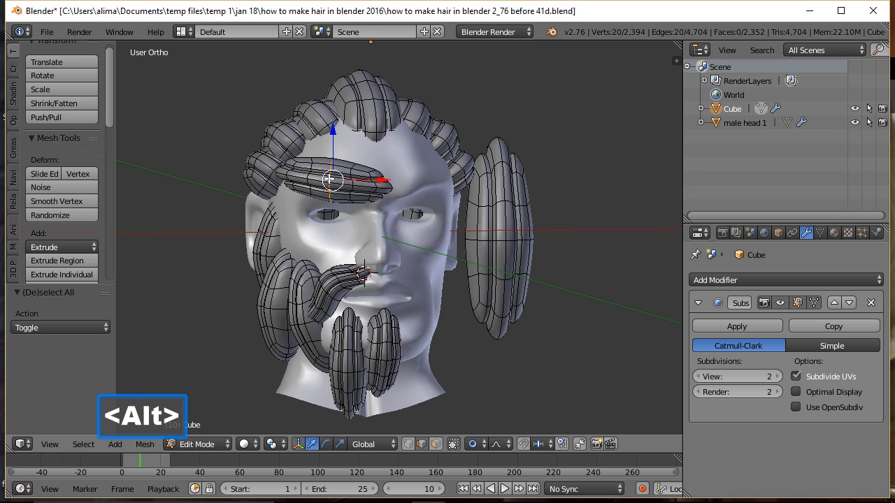
pyautogui.press('g')
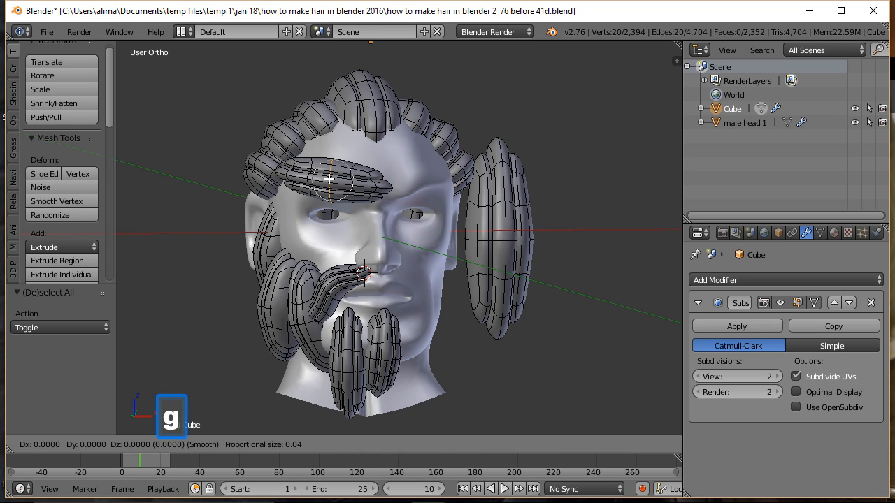
pyautogui.press('z')
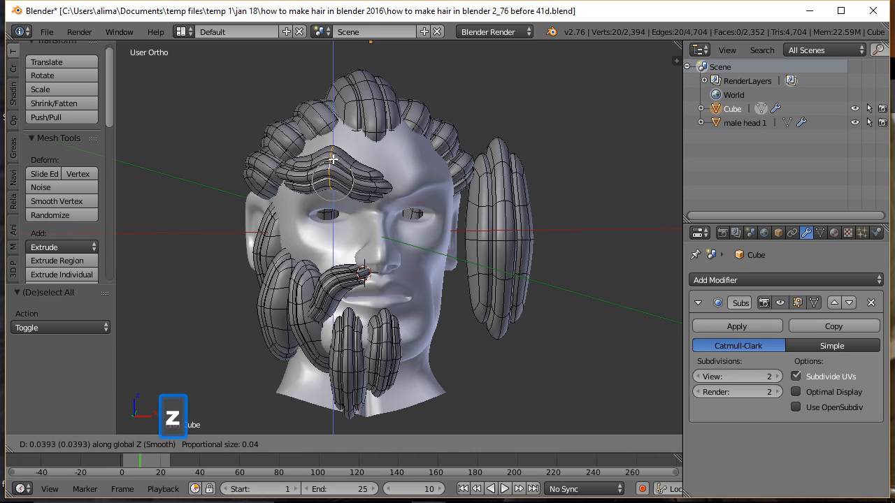
pyautogui.scroll(-8, 335, 153)
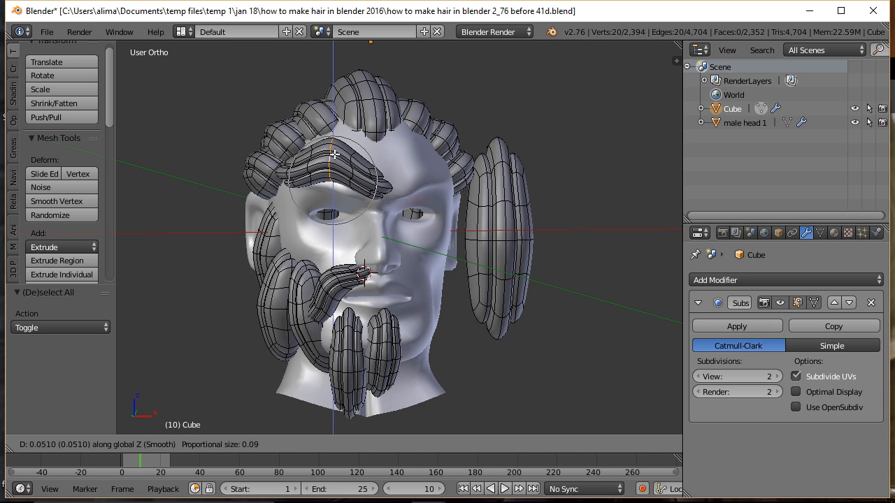
pyautogui.scroll(-1, 335, 151)
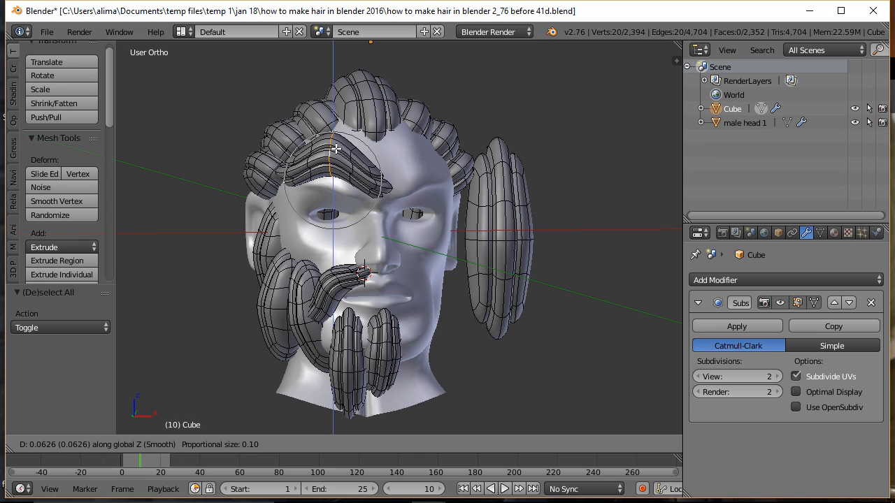
pyautogui.click(336, 149)
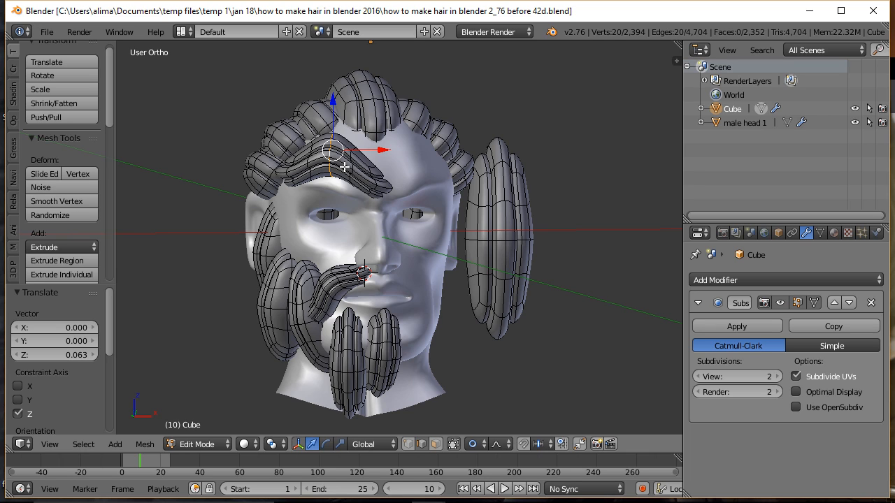
# - Select the whole brow strand, move it about -0.036 along Z and about 0.048 along Y toward the forehead
pyautogui.press('l')
pyautogui.moveTo(333, 123); pyautogui.dragTo(323, 139)
pyautogui.moveTo(294, 145); pyautogui.dragTo(409, 217, button='middle')
pyautogui.press('g')
pyautogui.press('y')
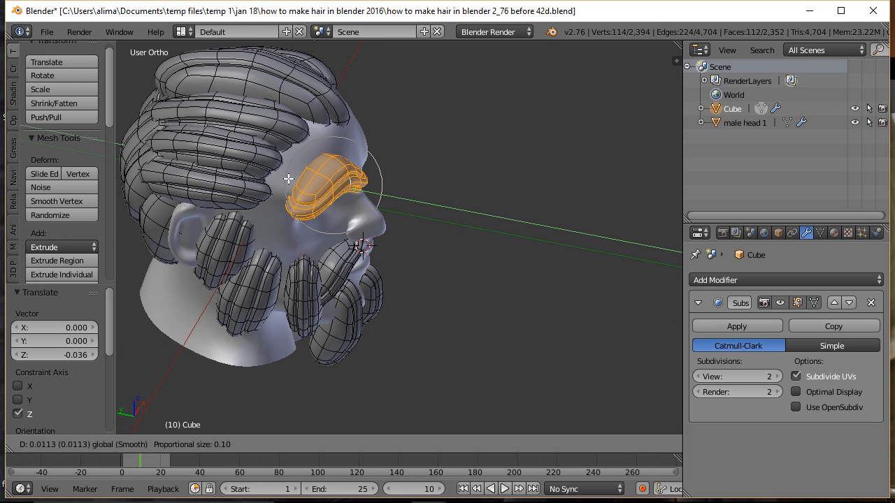
pyautogui.click(272, 179)
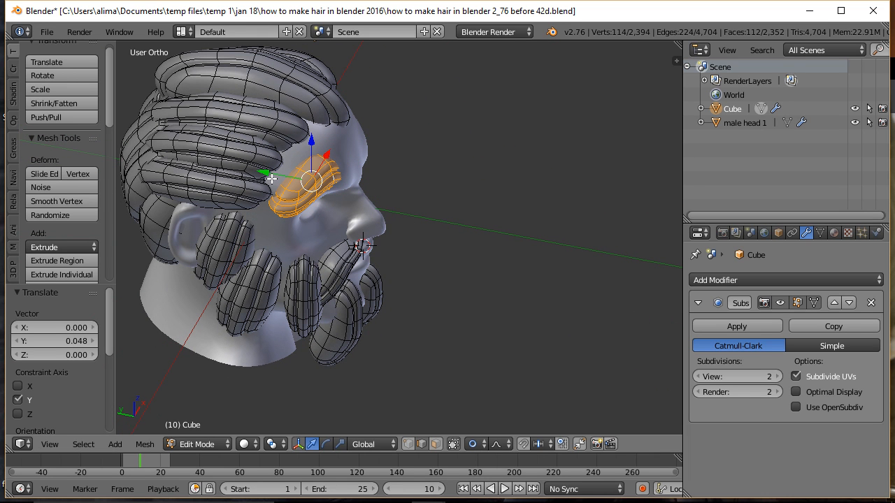
# - Rotate the brow strand about -15.244° around Z and flatten it to about 0.811 along Z
pyautogui.press('r')
pyautogui.press('z')
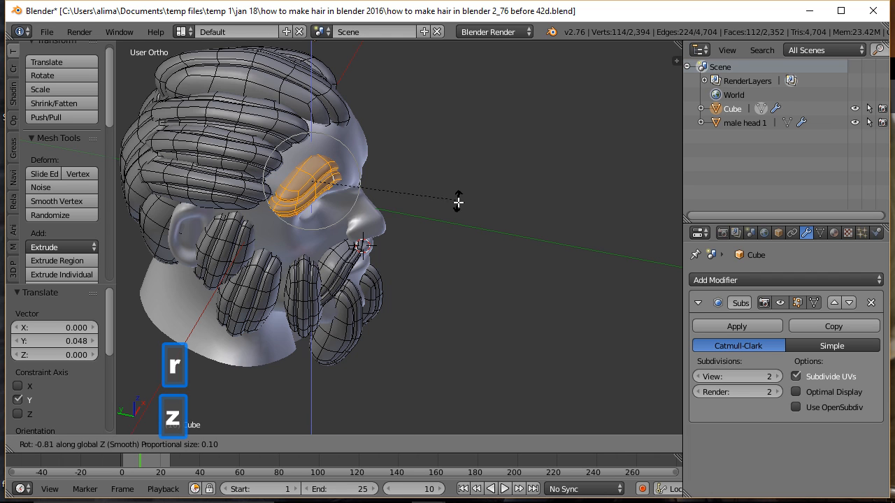
pyautogui.click(423, 226)
pyautogui.moveTo(508, 239); pyautogui.dragTo(361, 192, button='middle')
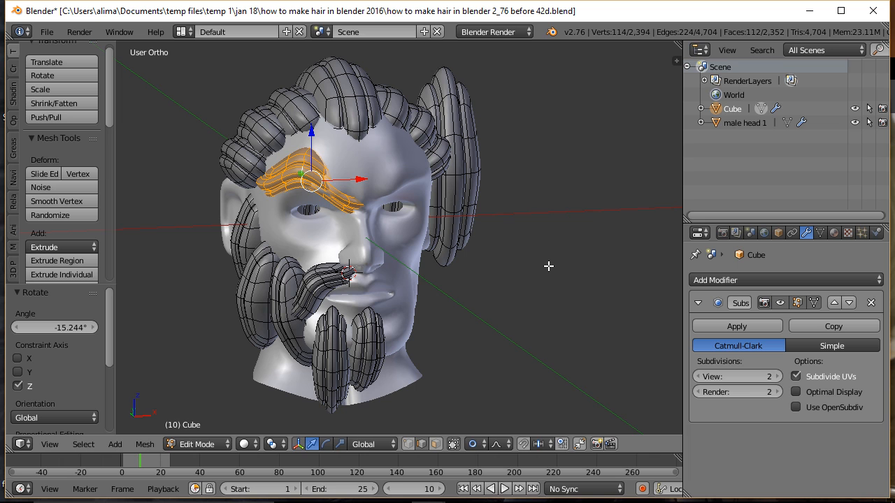
pyautogui.press('s')
pyautogui.press('z')
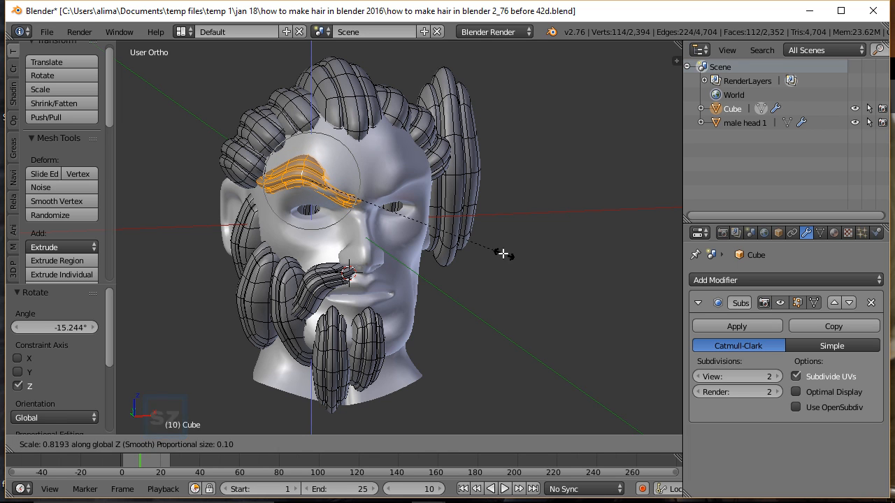
pyautogui.click(502, 253)
# - Move the brow strand about -0.017 along Y, out from the forehead
pyautogui.moveTo(479, 234); pyautogui.dragTo(443, 253, button='middle')
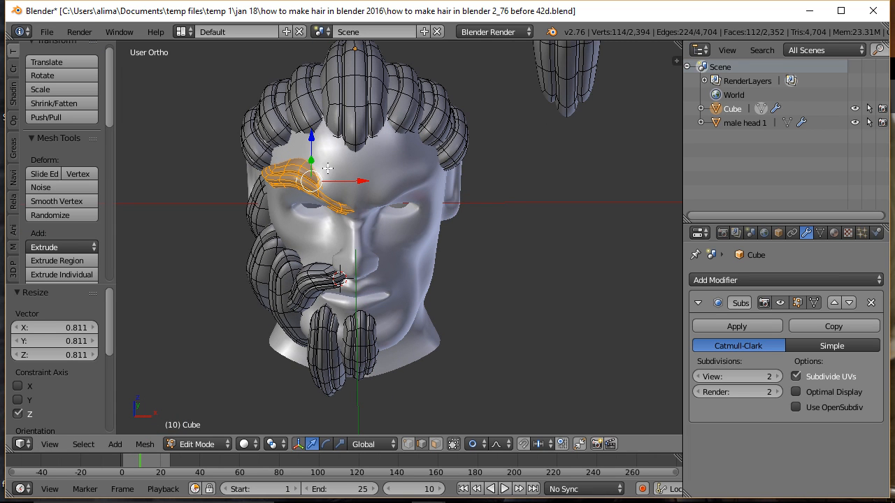
pyautogui.moveTo(375, 220); pyautogui.dragTo(318, 233, button='middle')
pyautogui.press('g')
pyautogui.press('y')
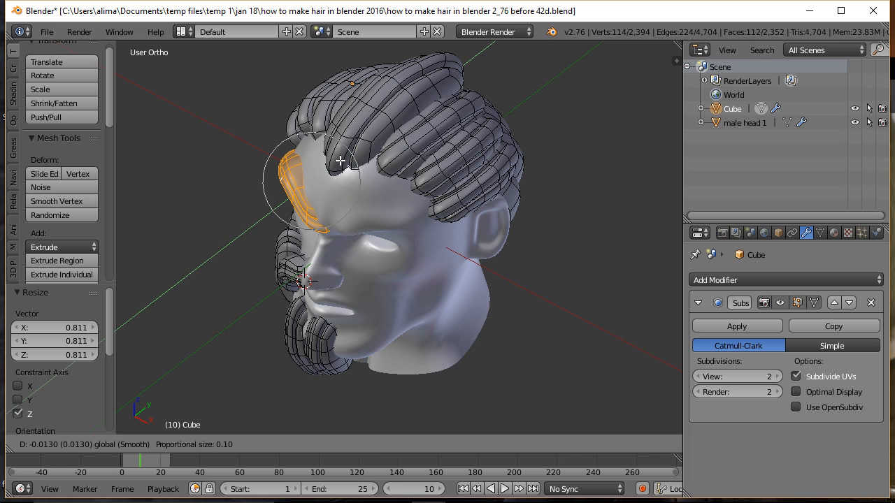
pyautogui.click(343, 160)
# - Scale the brow strand uniformly to about 0.876 and shift it slightly along X away from the nose
pyautogui.moveTo(343, 161); pyautogui.dragTo(393, 153, button='middle')
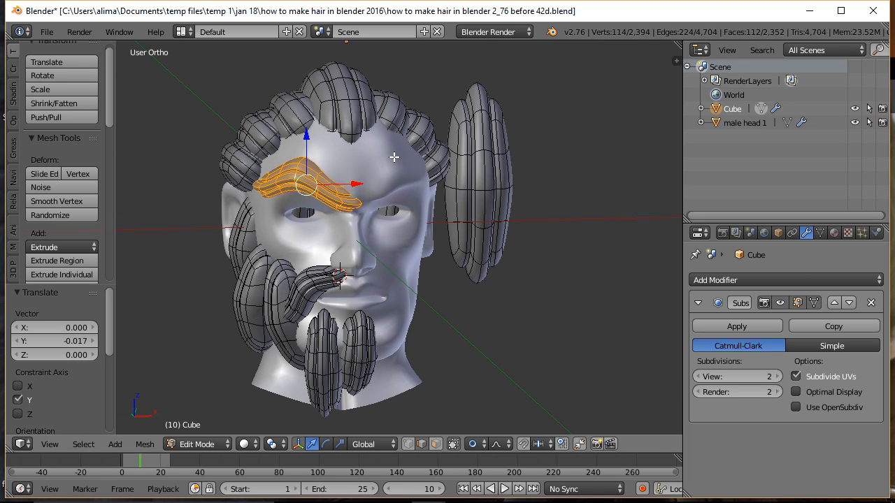
pyautogui.press('s')
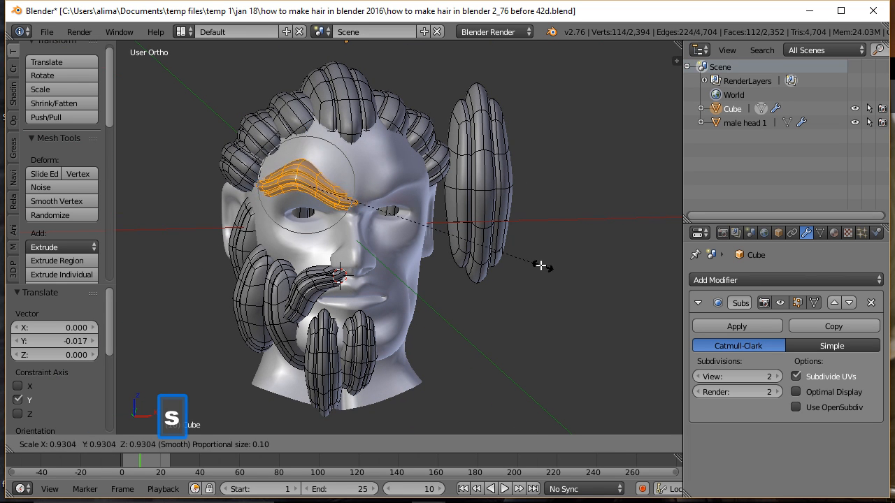
pyautogui.click(530, 262)
pyautogui.press('g')
pyautogui.press('x')
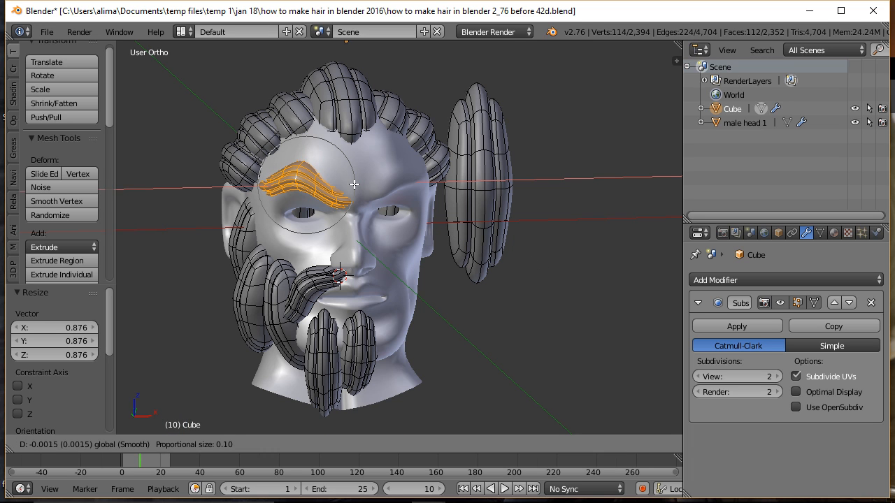
pyautogui.click(351, 184)
# - Rotate the brow strand about -4.794° around Z and move it about 0.007 along Y into the forehead
pyautogui.moveTo(412, 224); pyautogui.dragTo(481, 254, button='middle')
pyautogui.press('r')
pyautogui.press('z')
pyautogui.click(465, 265)
pyautogui.moveTo(467, 236); pyautogui.dragTo(341, 222, button='middle')
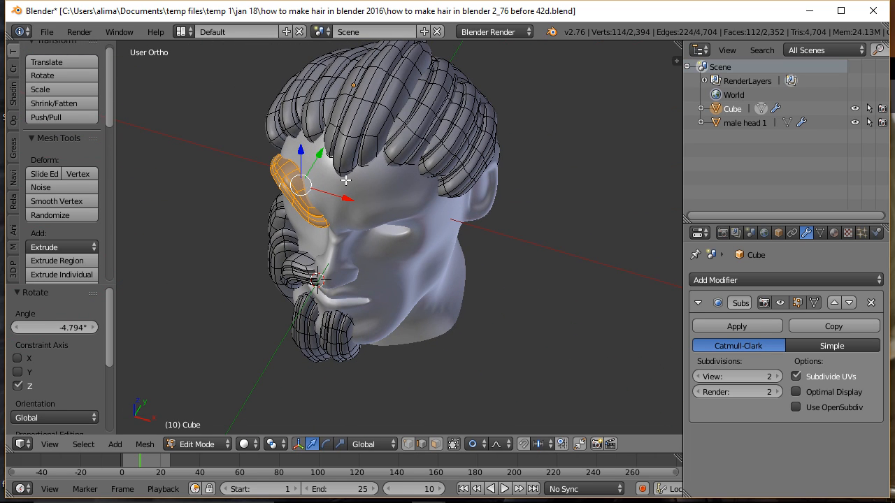
pyautogui.press('g')
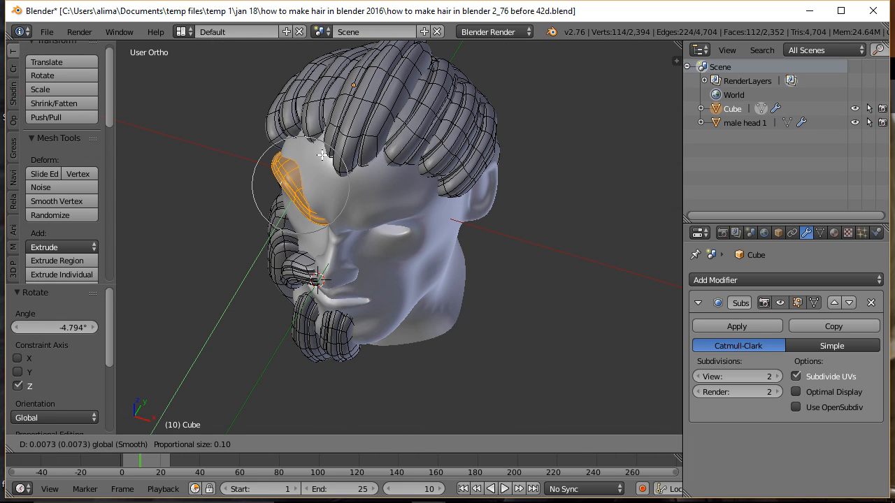
pyautogui.click(329, 174)
# - Rotate the brow strand slightly in the negative direction around Z and clear the selection
pyautogui.moveTo(327, 249); pyautogui.dragTo(404, 170, button='middle')
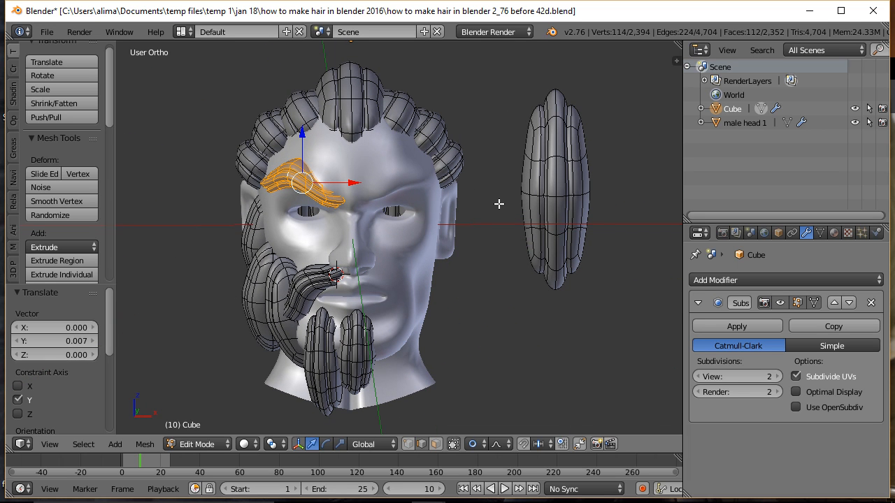
pyautogui.press('r')
pyautogui.press('z')
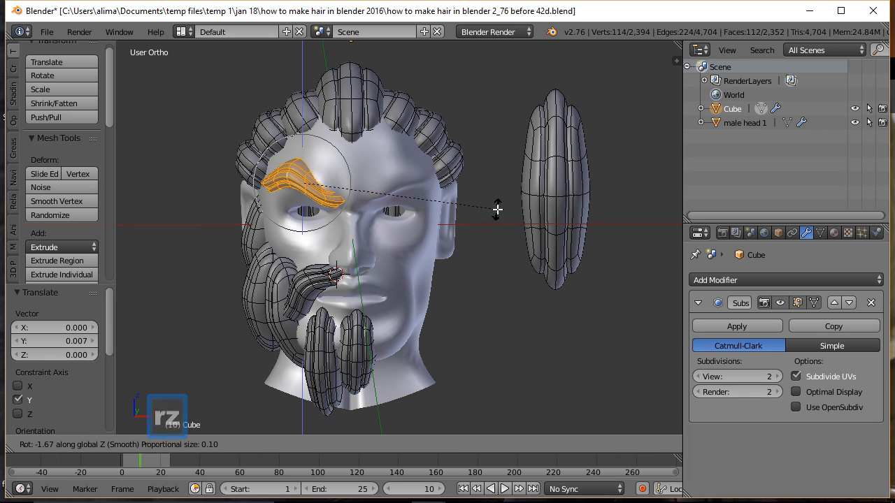
pyautogui.click(491, 216)
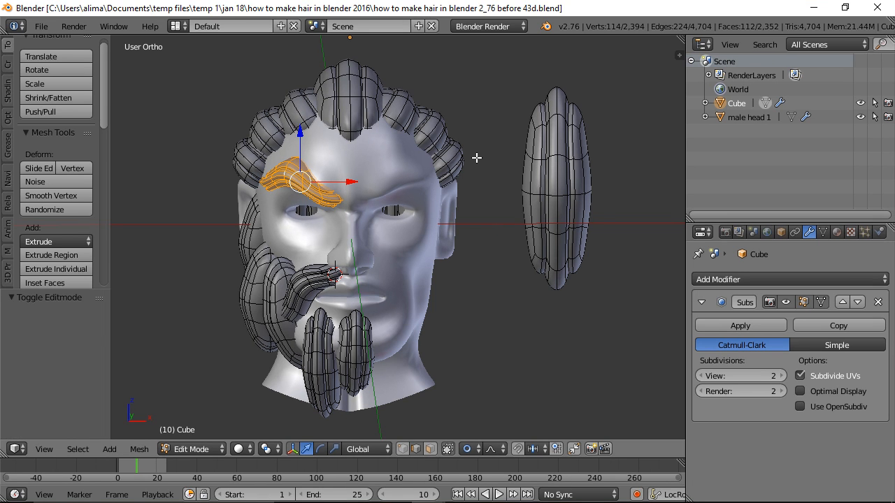
pyautogui.press('a')
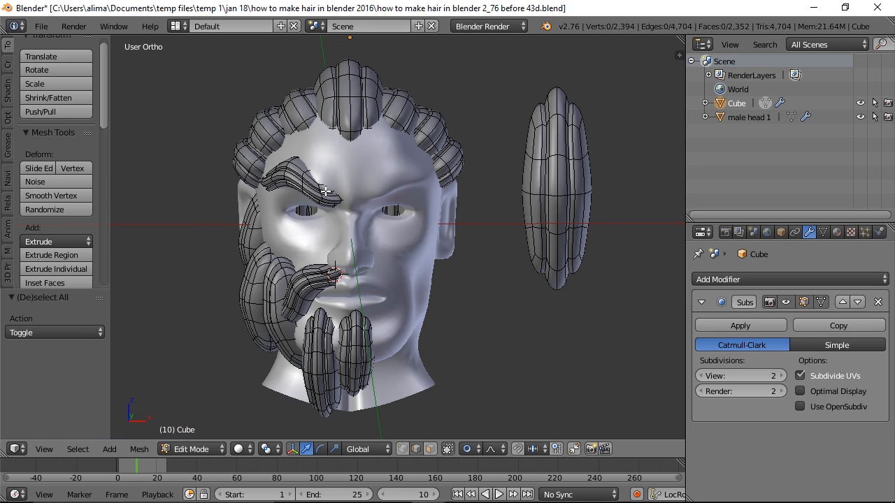
# - Raise the edge loop near the brow strand's inner end about 0.029 along Z with proportional size 0.06, and clear the selection
pyautogui.scroll(2, 325, 191)
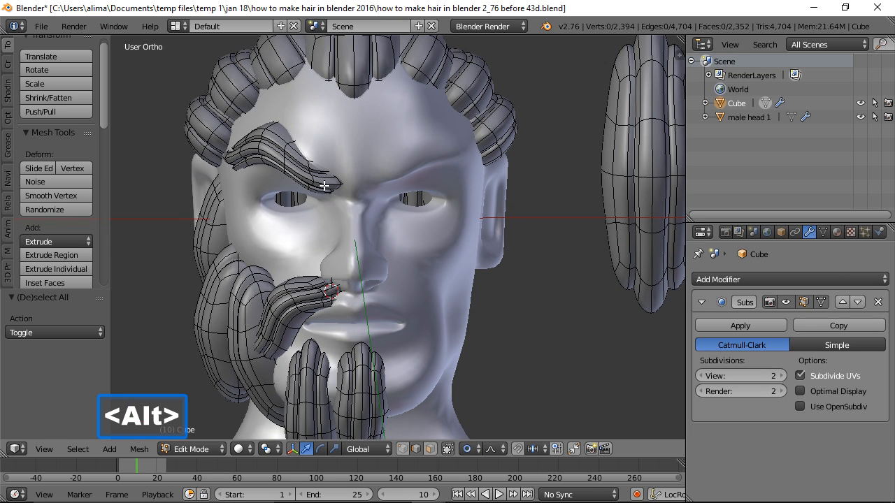
pyautogui.keyDown('alt'); pyautogui.rightClick(312, 178); pyautogui.keyUp('alt')
pyautogui.press('g')
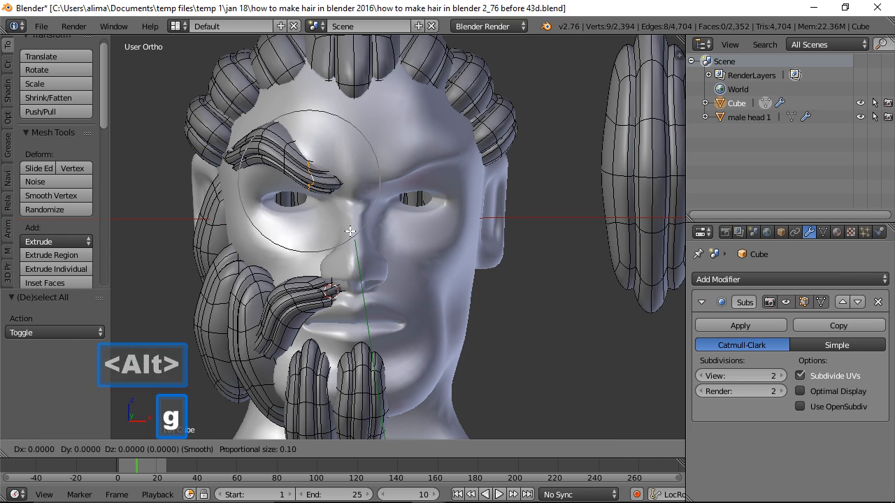
pyautogui.scroll(10, 349, 231)
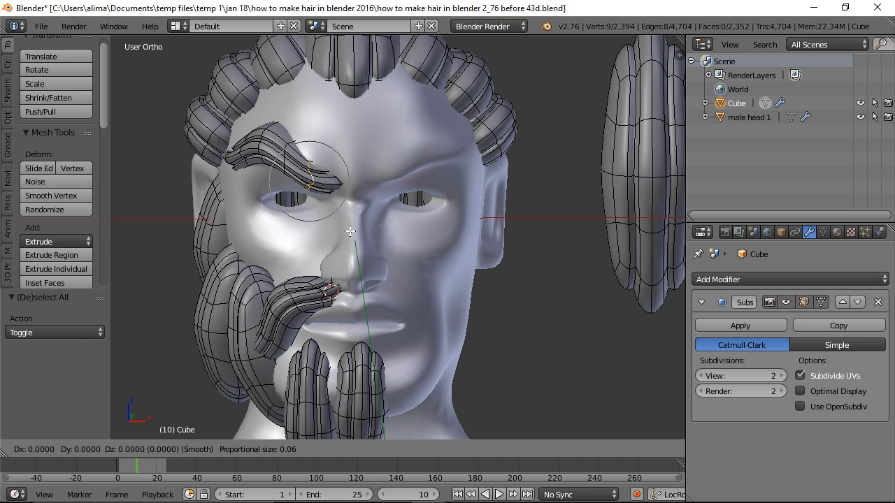
pyautogui.press('z')
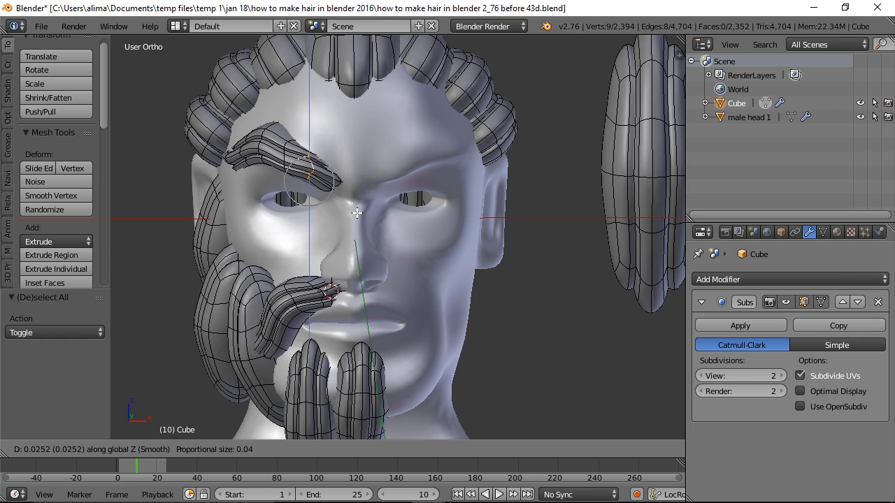
pyautogui.scroll(-2, 357, 212)
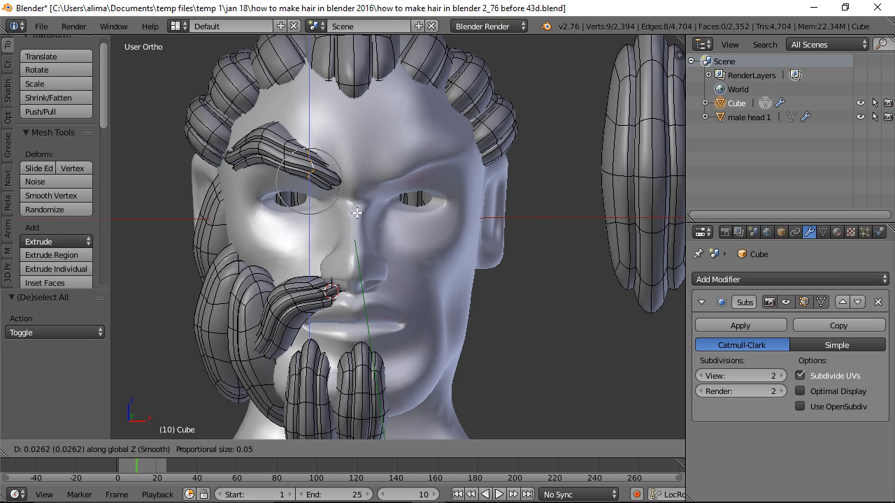
pyautogui.scroll(-2, 357, 210)
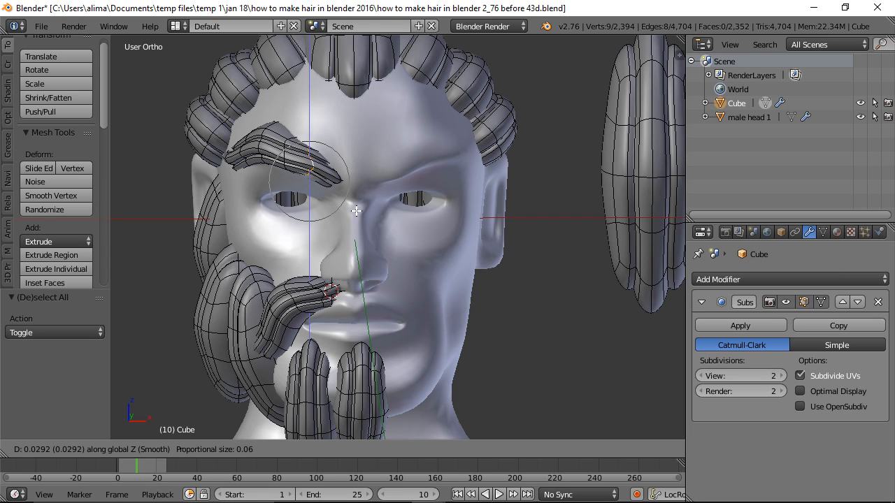
pyautogui.click(357, 210)
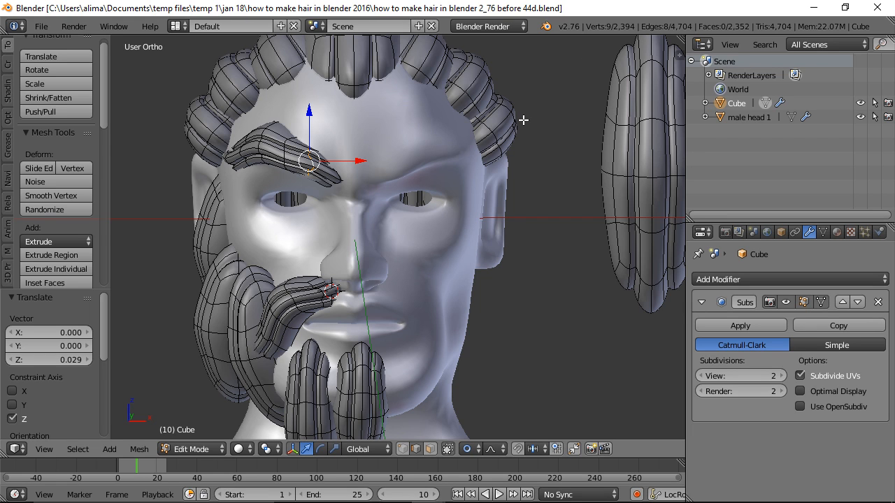
pyautogui.press('a')
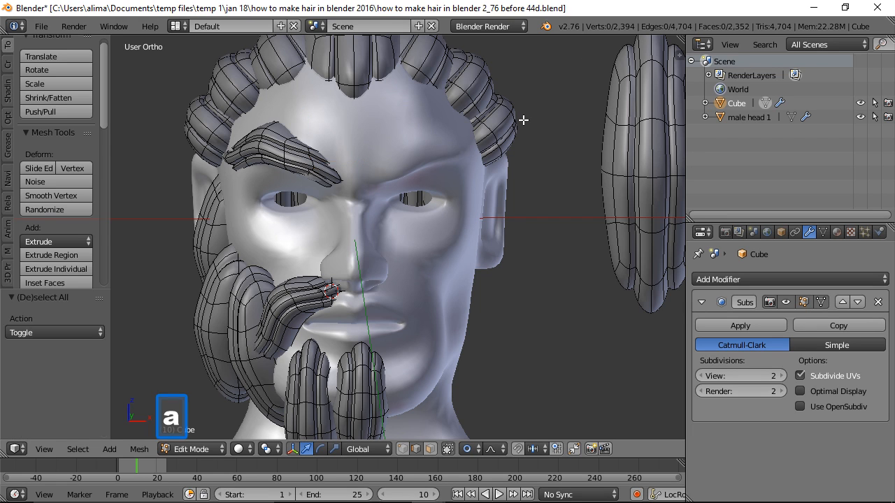
# - Select the six linked facial hair strands on one side: off-center chin strand, mustache, eyebrow, two cheek beard strands and sideburn
pyautogui.scroll(-2, 531, 160)
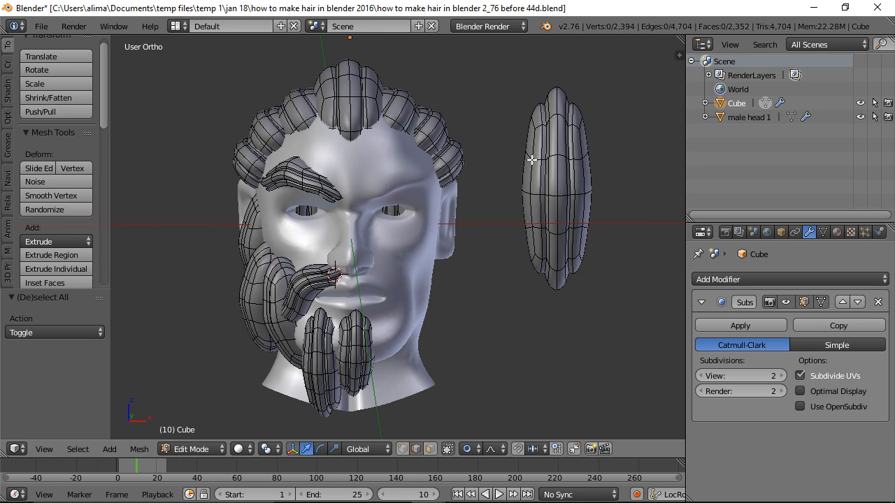
pyautogui.moveTo(385, 250)
pyautogui.mouseDown(button='middle')
pyautogui.moveTo(373, 248)
pyautogui.moveTo(473, 254)
pyautogui.moveTo(376, 254)
pyautogui.mouseUp(button='middle')
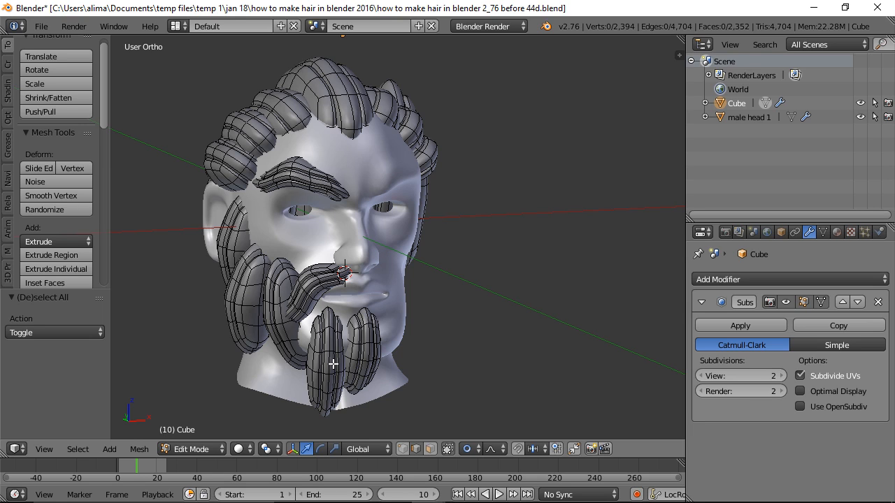
pyautogui.press('l')
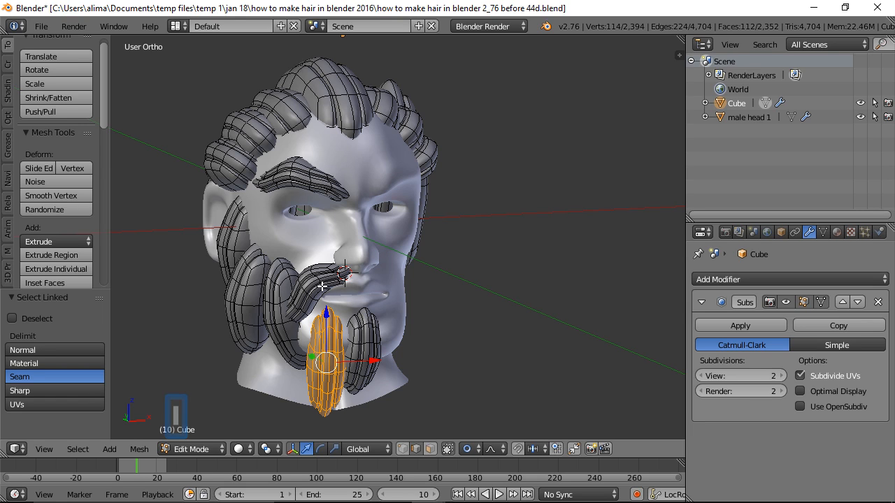
pyautogui.press('l')
pyautogui.press('l')
pyautogui.press('l')
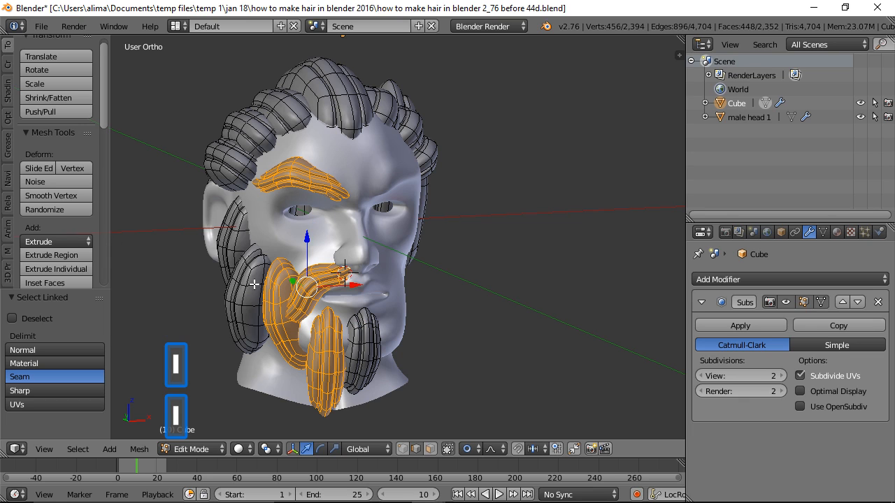
pyautogui.press('l')
pyautogui.press('l')
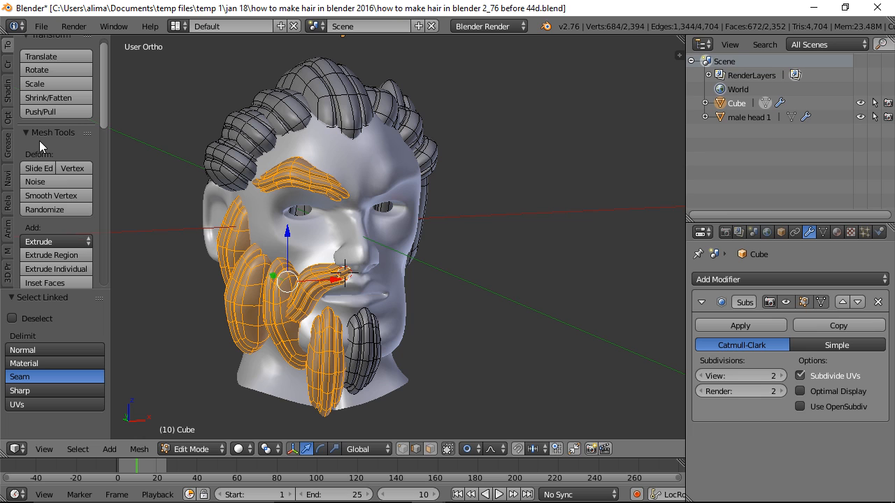
# - Show the front view, set the pivot point to 3D Cursor and center the cursor at the world origin
pyautogui.click(7, 183)
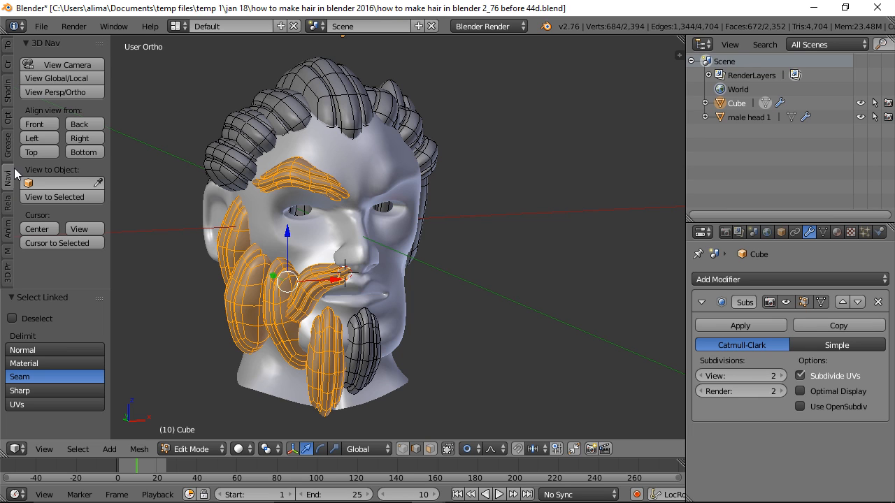
pyautogui.click(40, 124)
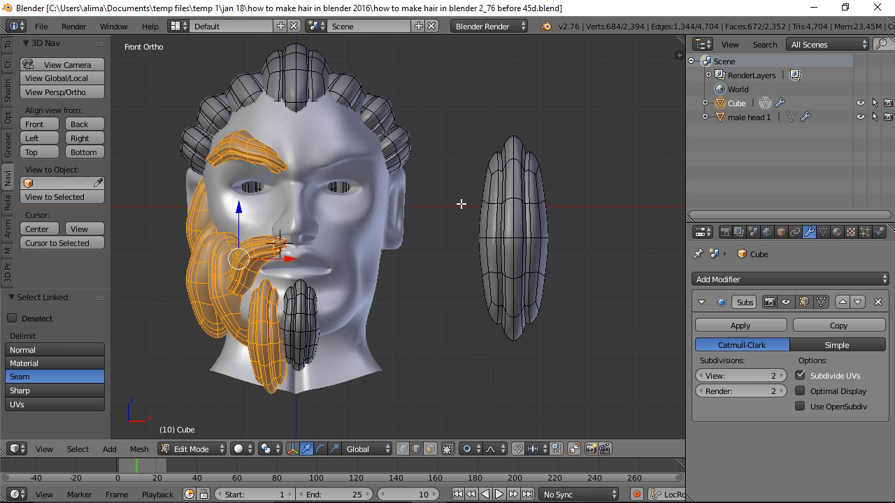
pyautogui.click(273, 450)
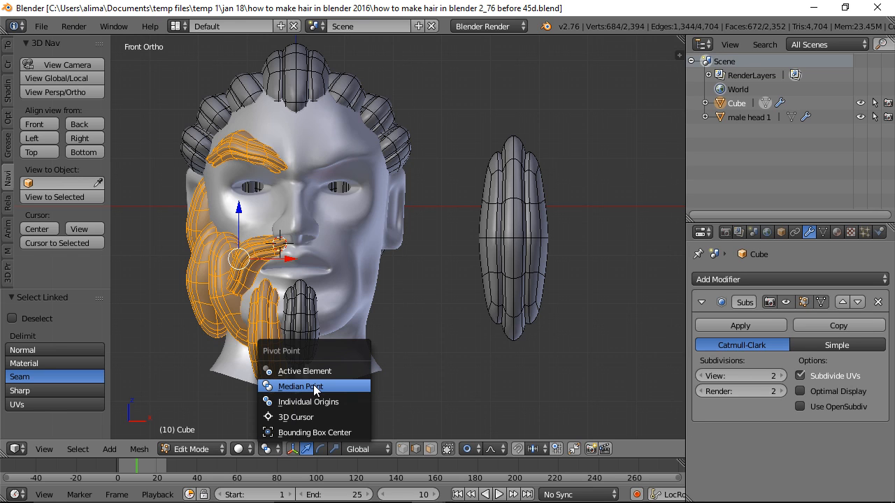
pyautogui.click(307, 417)
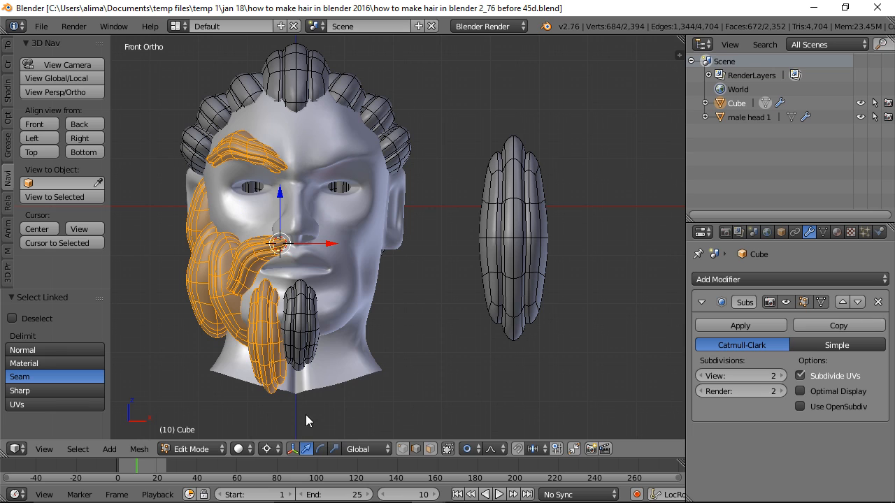
pyautogui.hotkey('shift', 'c')
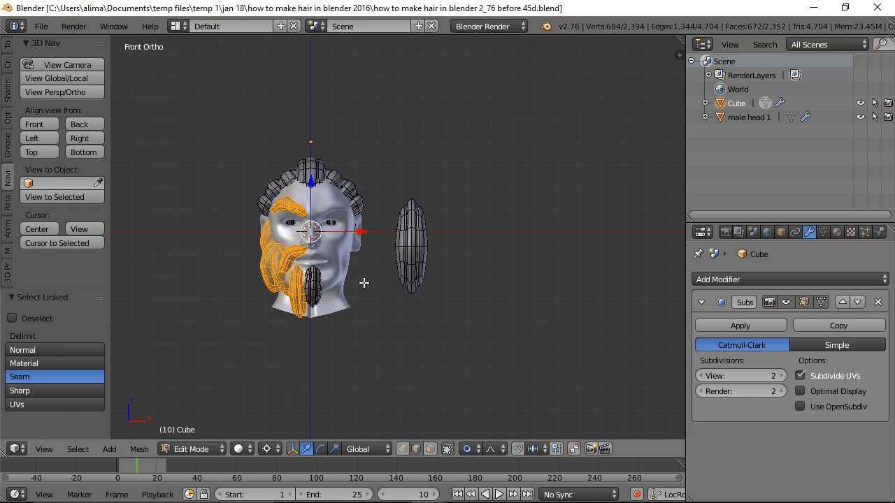
# - Duplicate the selected strands in place and mirror the copies to the other side of the face by scaling -1 along X
pyautogui.hotkey('shift', 'd')
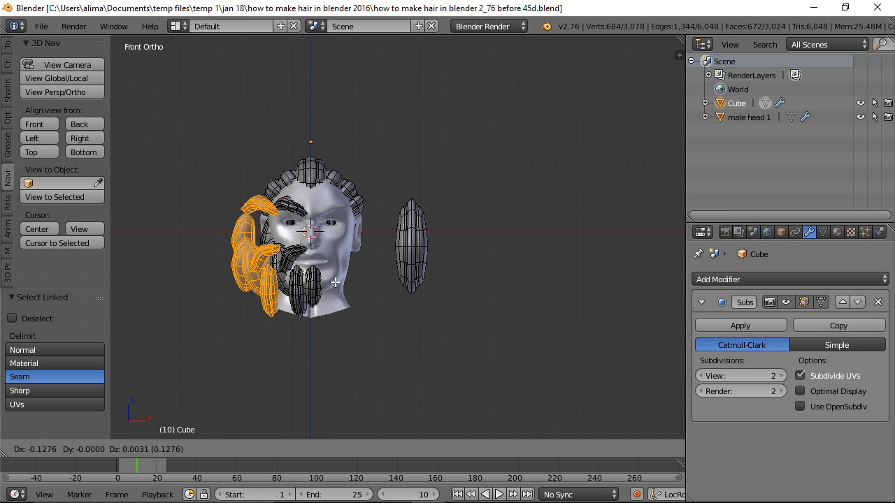
pyautogui.rightClick(335, 282)
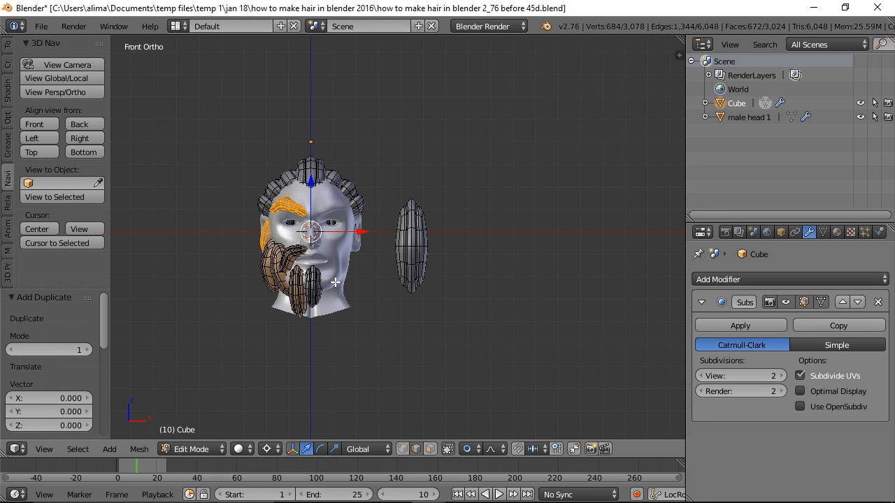
pyautogui.press('s')
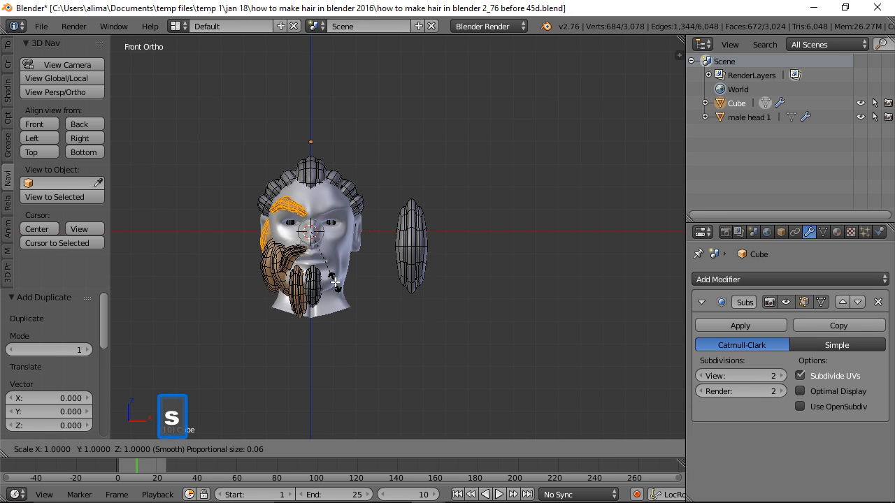
pyautogui.press('x')
pyautogui.press('-')
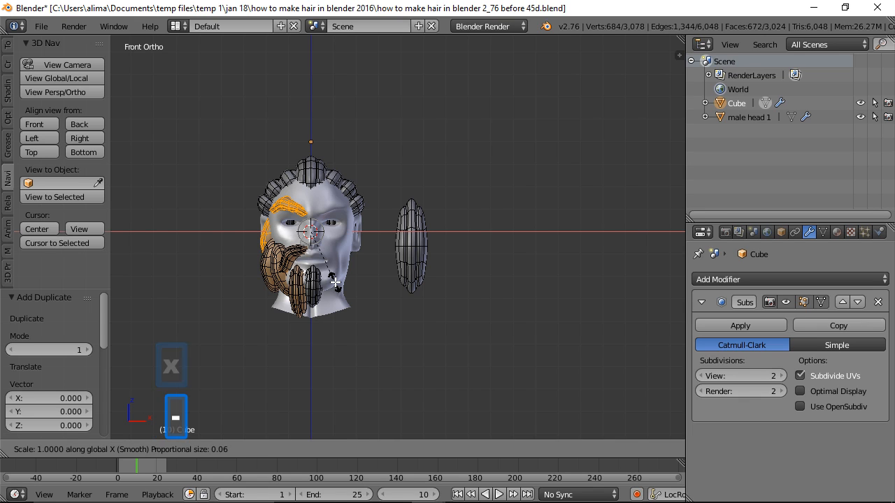
pyautogui.press('1')
pyautogui.press('Return')
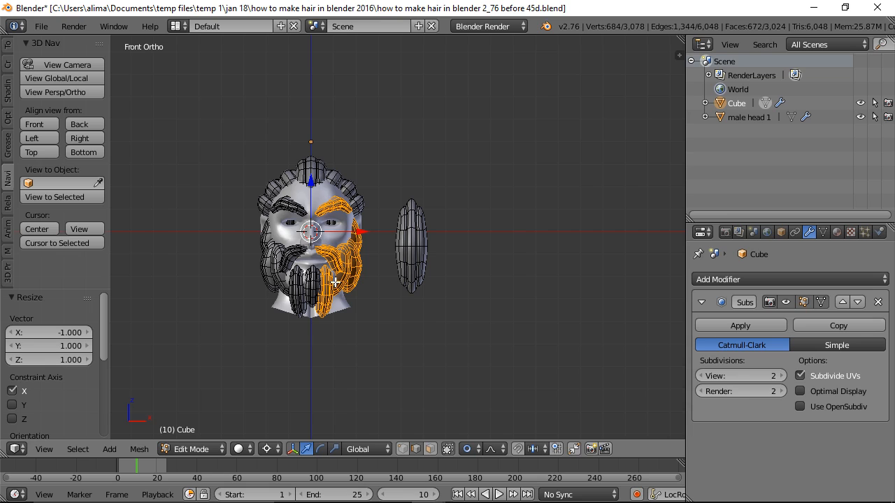
# - Recalculate the normals of the mirrored strands and clear the selection
pyautogui.press('ctrl')
pyautogui.hotkey('ctrl', 'n')
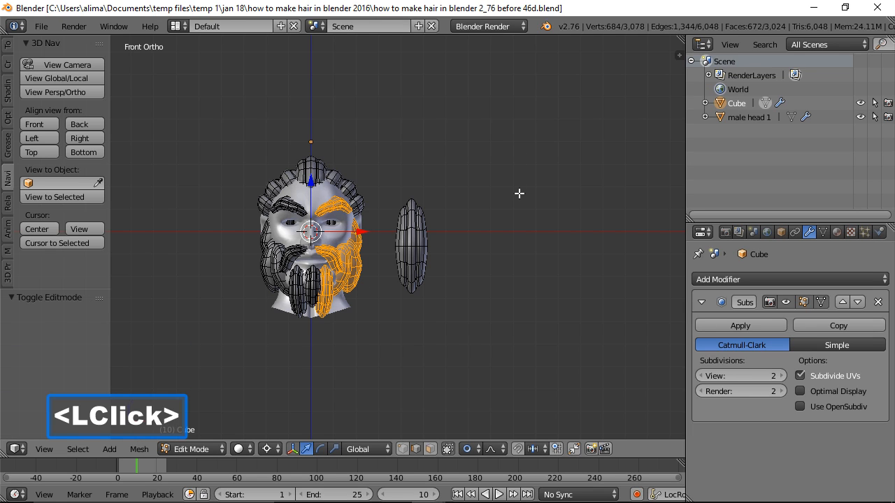
pyautogui.press('a')
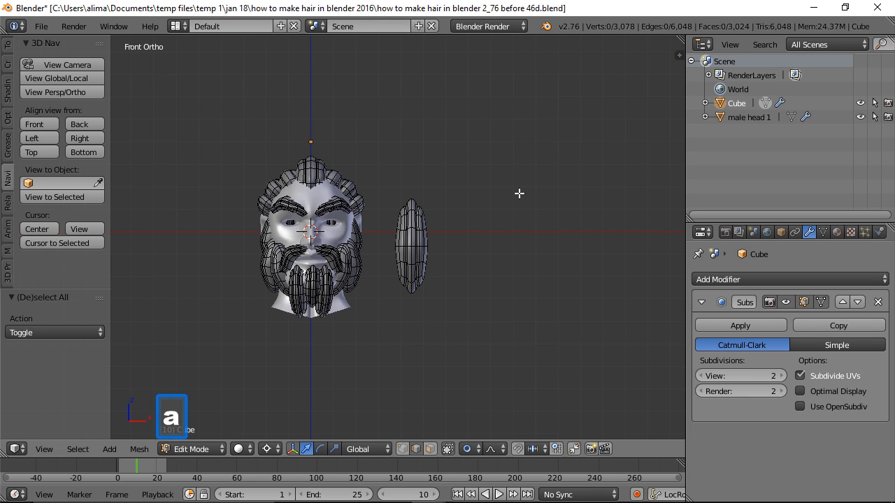
# - Select all scalp hair strands by circle selecting parts of them and extending to linked geometry, and hide them
pyautogui.moveTo(241, 140); pyautogui.dragTo(307, 216, button='middle')
pyautogui.moveTo(327, 200)
pyautogui.mouseDown()
pyautogui.moveTo(288, 210)
pyautogui.moveTo(276, 225)
pyautogui.moveTo(363, 180)
pyautogui.moveTo(288, 189)
pyautogui.mouseUp()
pyautogui.rightClick(331, 191)
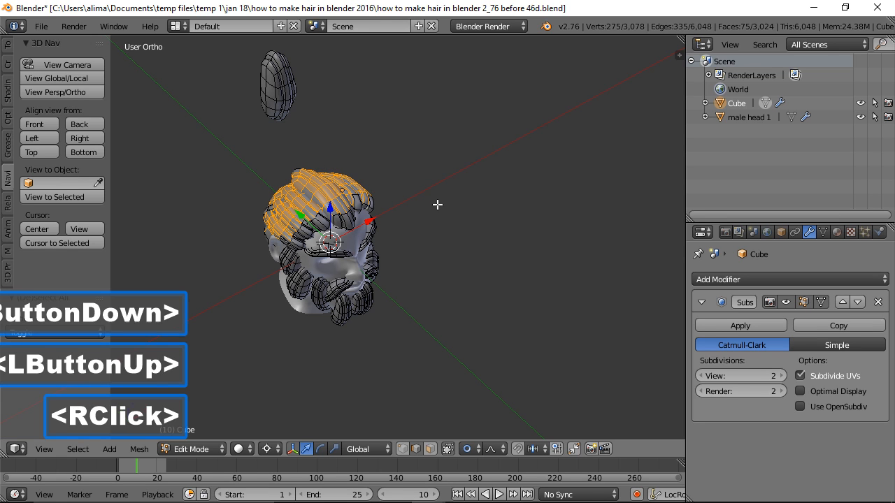
pyautogui.moveTo(471, 210); pyautogui.dragTo(286, 232, button='middle')
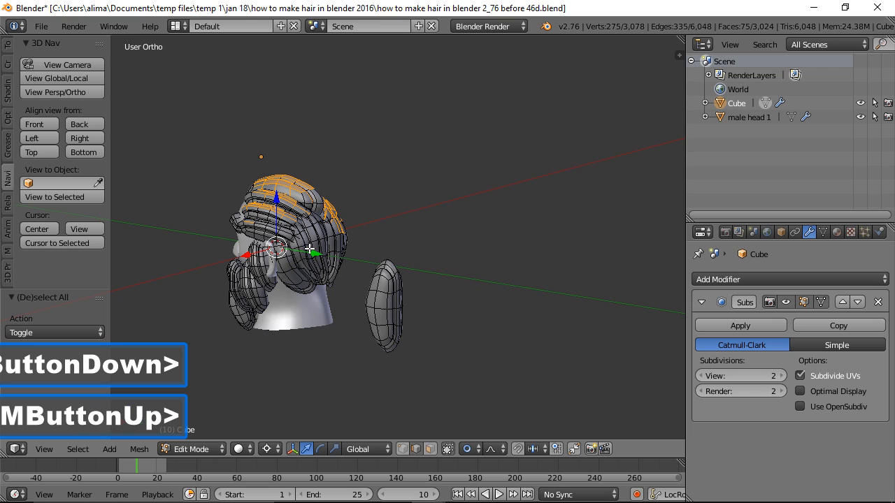
pyautogui.press('c')
pyautogui.moveTo(296, 273); pyautogui.dragTo(334, 240)
pyautogui.rightClick(335, 240)
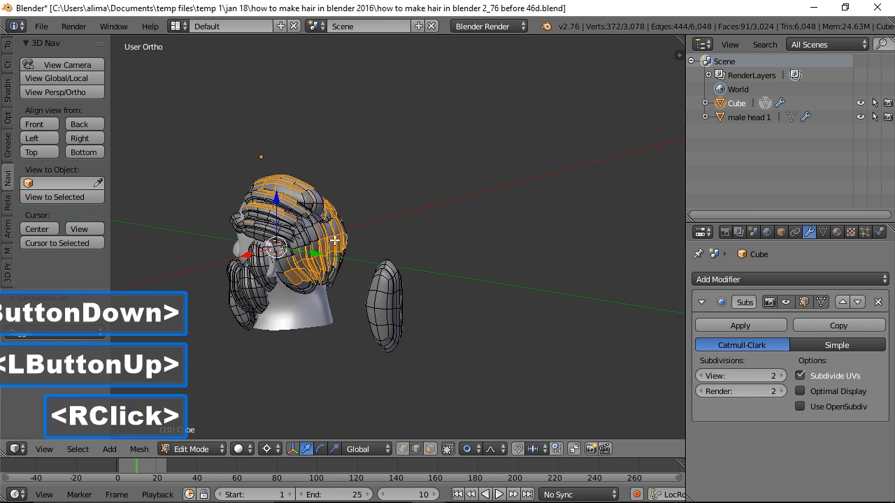
pyautogui.hotkey('ctrl', 'l')
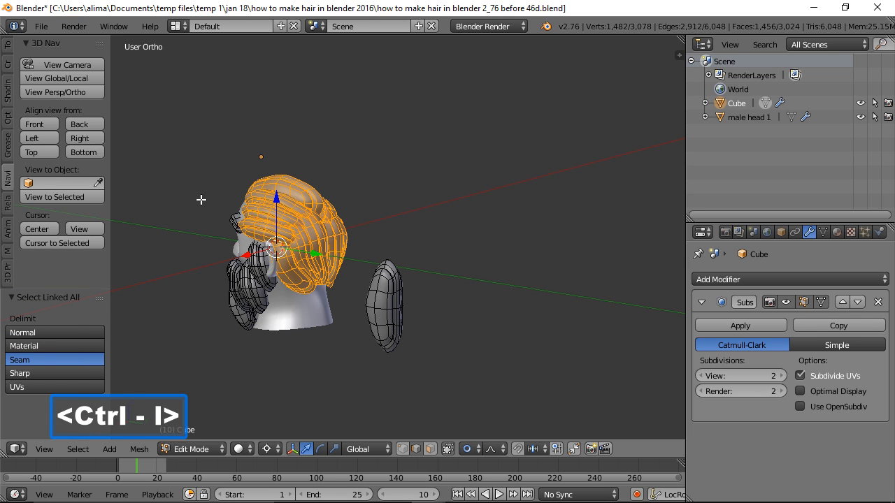
pyautogui.moveTo(189, 189); pyautogui.dragTo(423, 190, button='middle')
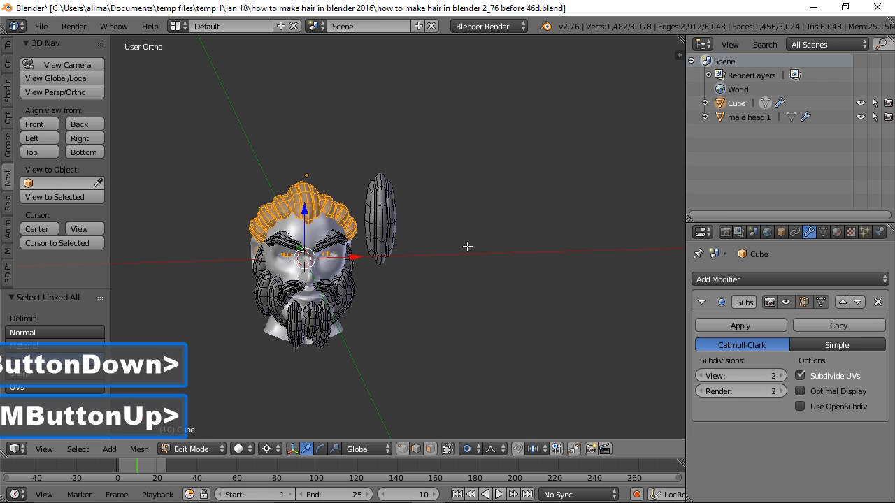
pyautogui.press('h')
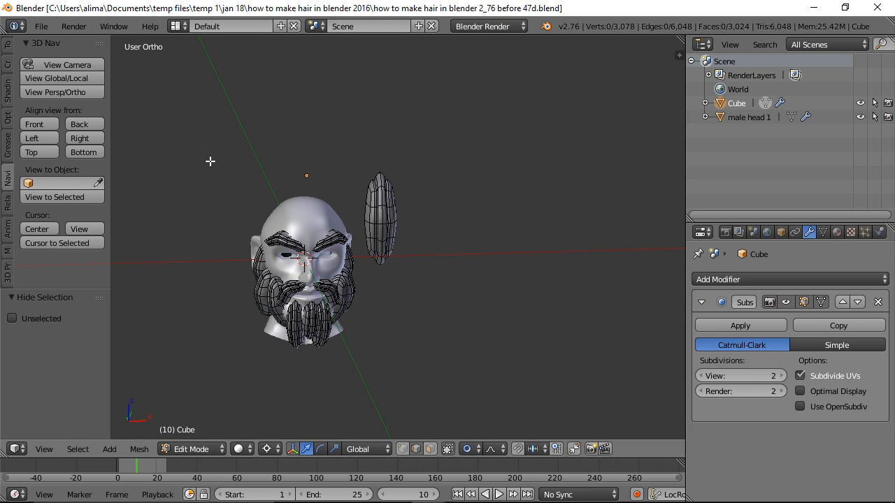
# - Frame the head and spare strand more closely and set the pivot point to Median Point
pyautogui.hotkey('shift', 'b')
pyautogui.moveTo(200, 144); pyautogui.dragTo(454, 377)
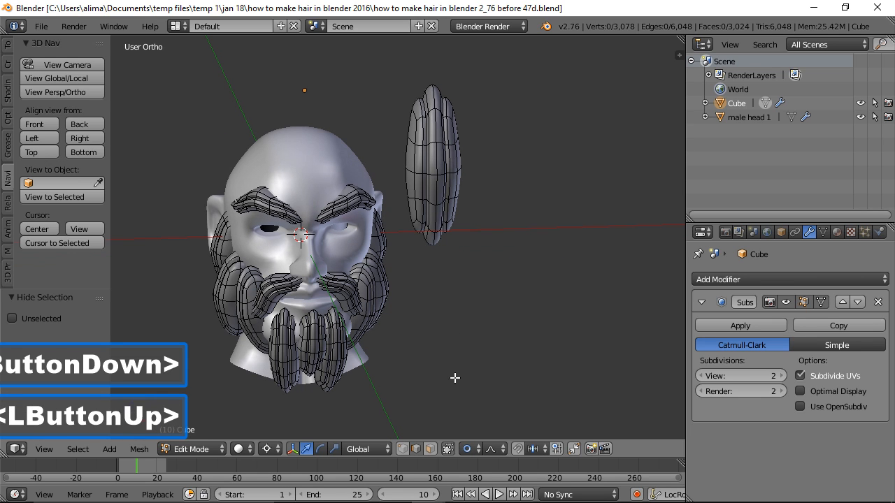
pyautogui.click(273, 450)
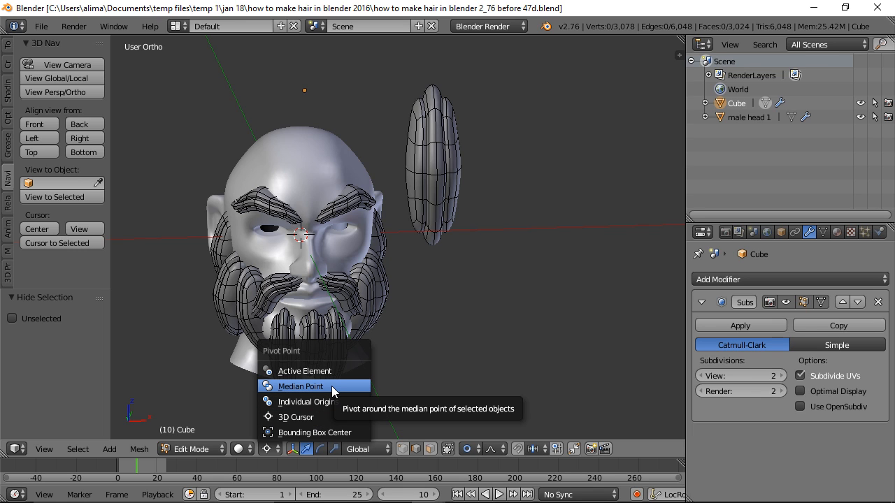
pyautogui.click(331, 386)
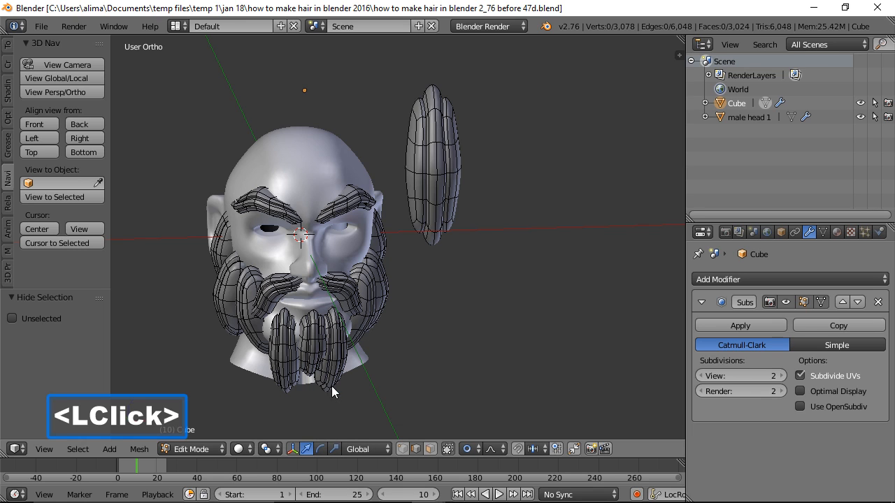
# - Switch the hair mesh to Sculpt Mode and use the Inflate/Deflate brush at 80 px radius and 0.500 strength
pyautogui.click(215, 449)
pyautogui.click(216, 402)
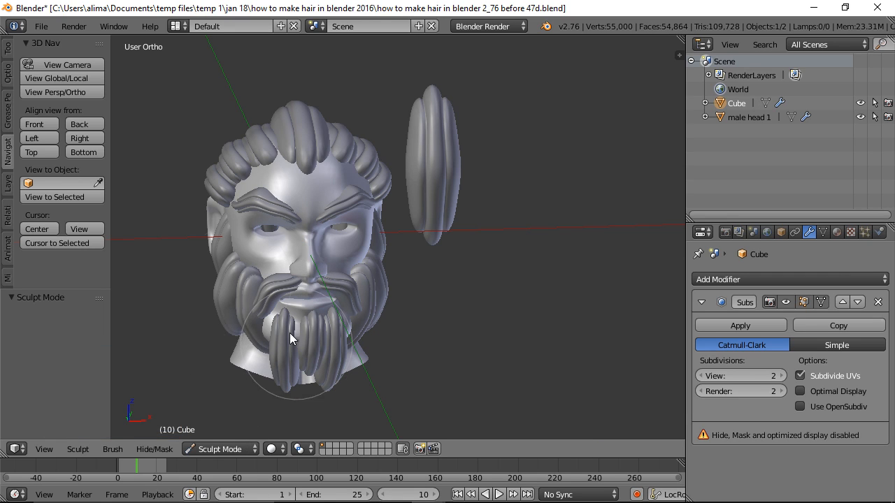
pyautogui.click(8, 48)
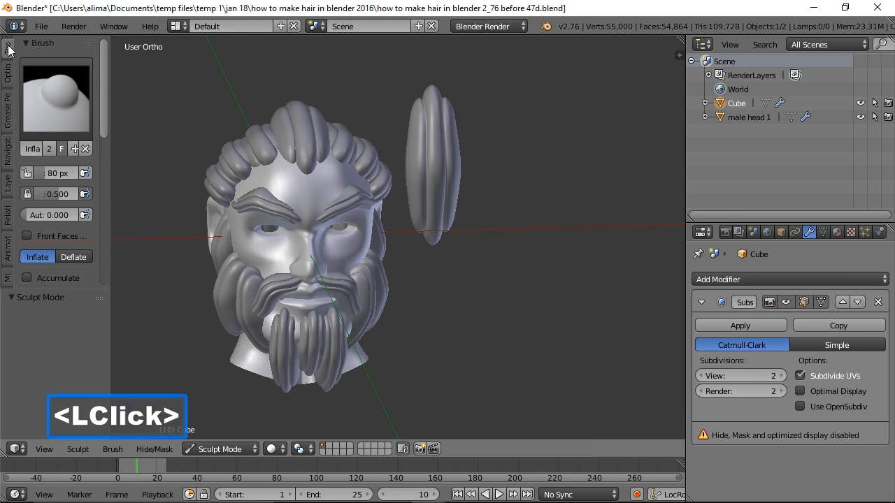
pyautogui.click(73, 111)
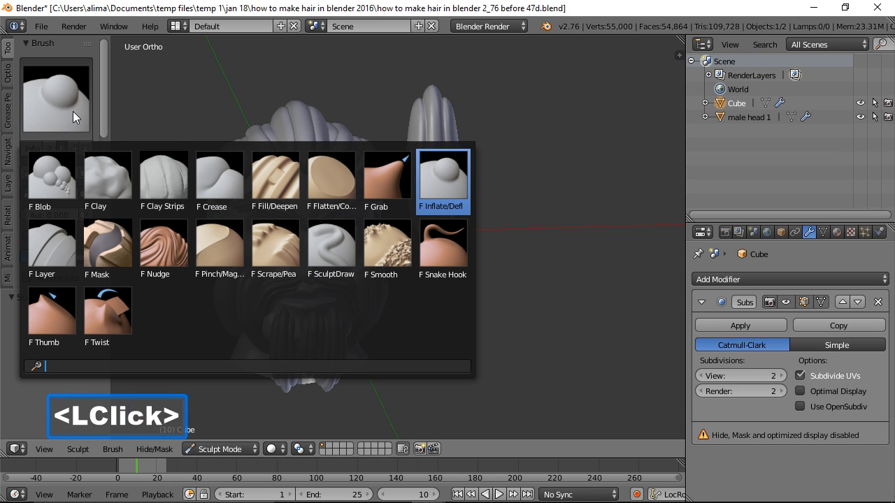
pyautogui.click(73, 111)
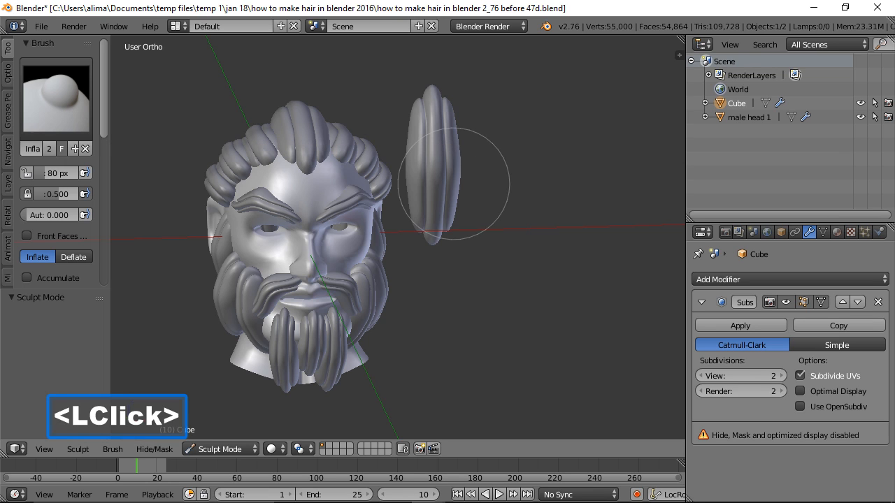
# - Thicken the chin beard strands and the adjoining beard strand on the cheek with the Inflate brush
pyautogui.doubleClick(295, 341)
pyautogui.click(308, 335)
pyautogui.click(339, 329)
pyautogui.doubleClick(266, 327)
pyautogui.doubleClick(260, 325)
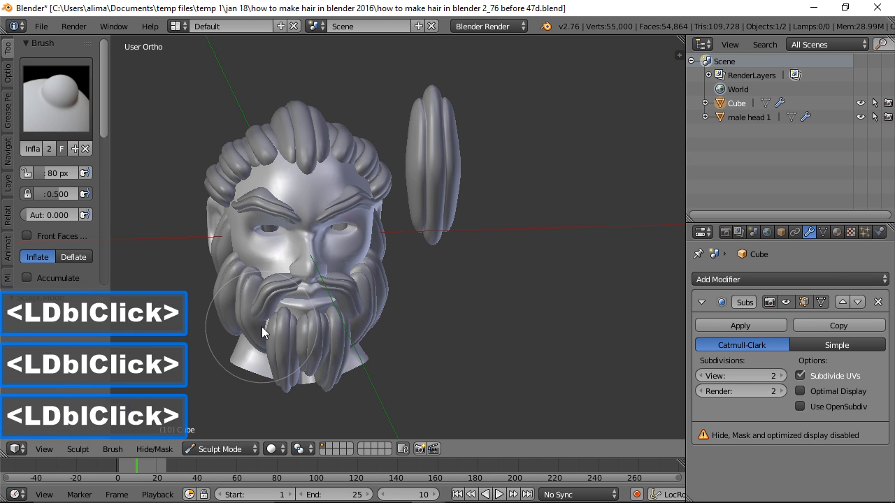
pyautogui.click(243, 323)
# - Inflate the cheek beard and sideburn strands from the side, and dab the hair strands above the ear
pyautogui.moveTo(245, 322)
pyautogui.mouseDown(button='middle')
pyautogui.moveTo(257, 302)
pyautogui.moveTo(318, 298)
pyautogui.mouseUp(button='middle')
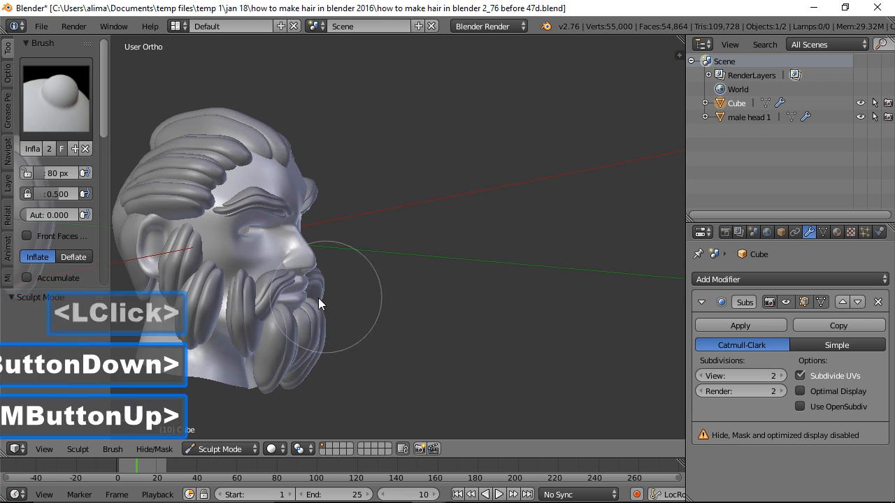
pyautogui.doubleClick(216, 318)
pyautogui.doubleClick(222, 293)
pyautogui.doubleClick(213, 334)
pyautogui.doubleClick(213, 331)
pyautogui.doubleClick(203, 278)
pyautogui.click(178, 235)
pyautogui.click(183, 232)
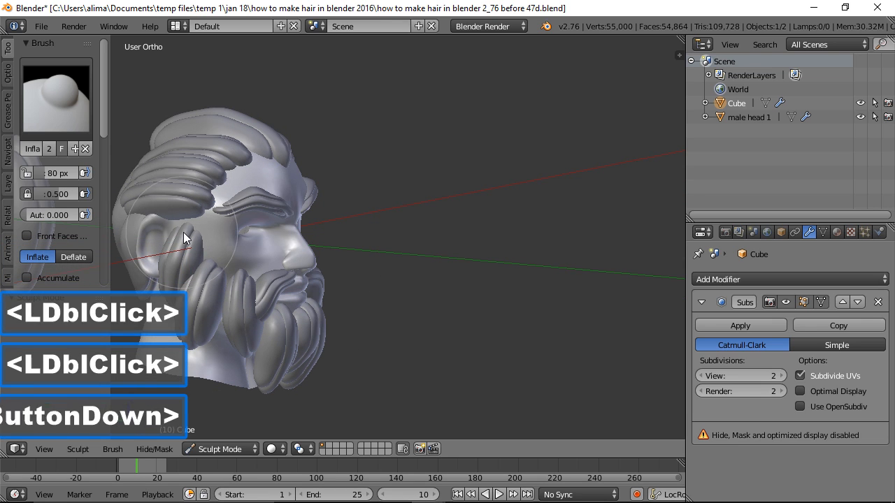
pyautogui.click(175, 186)
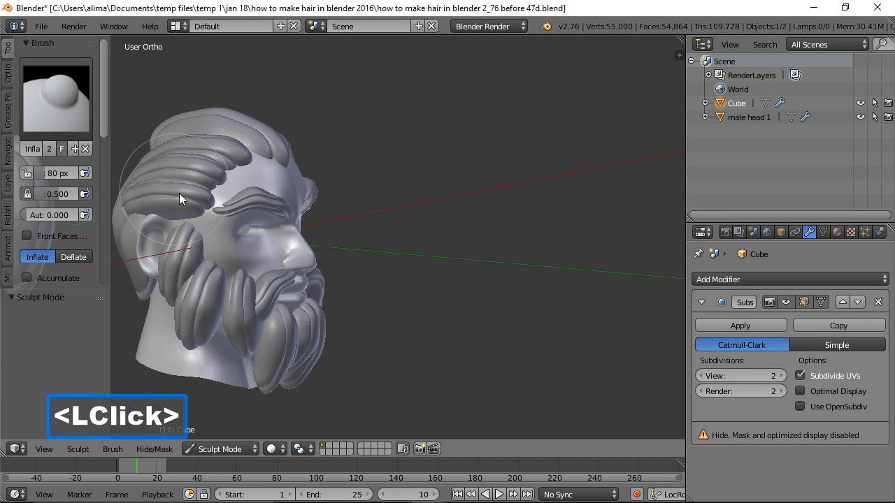
pyautogui.click(180, 186)
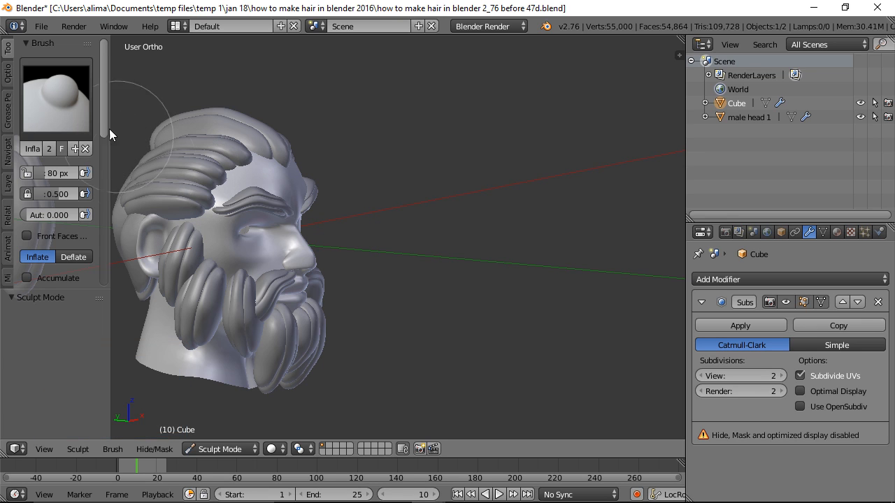
# - Switch to the Grab brush at 80 px radius and pull the sideburn strands beside the ear upward and into shape
pyautogui.click(67, 100)
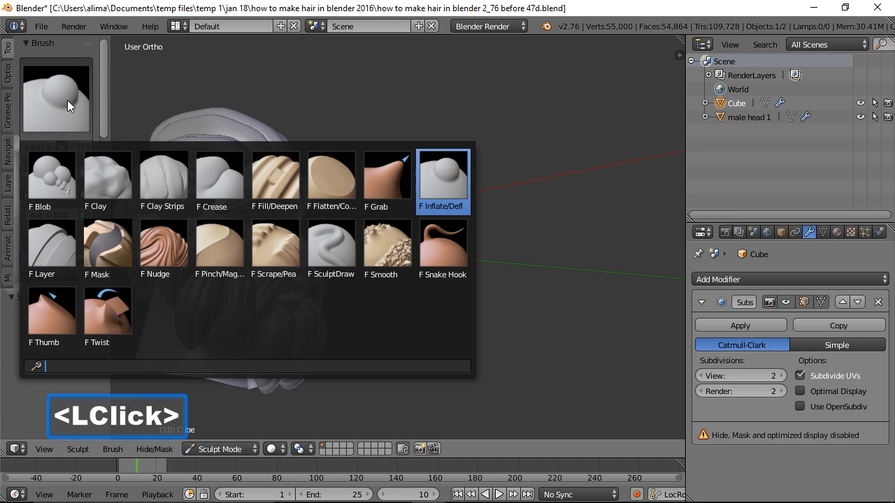
pyautogui.click(396, 183)
pyautogui.moveTo(193, 232); pyautogui.dragTo(195, 218)
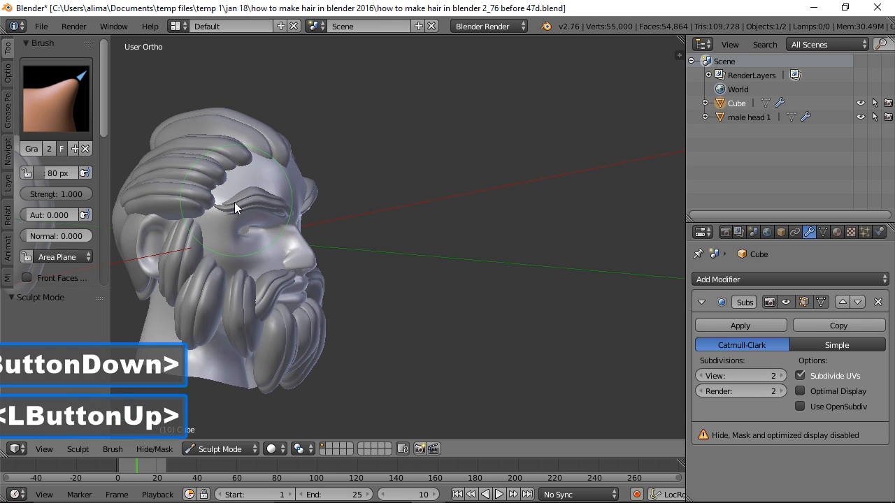
pyautogui.scroll(2, 171, 222)
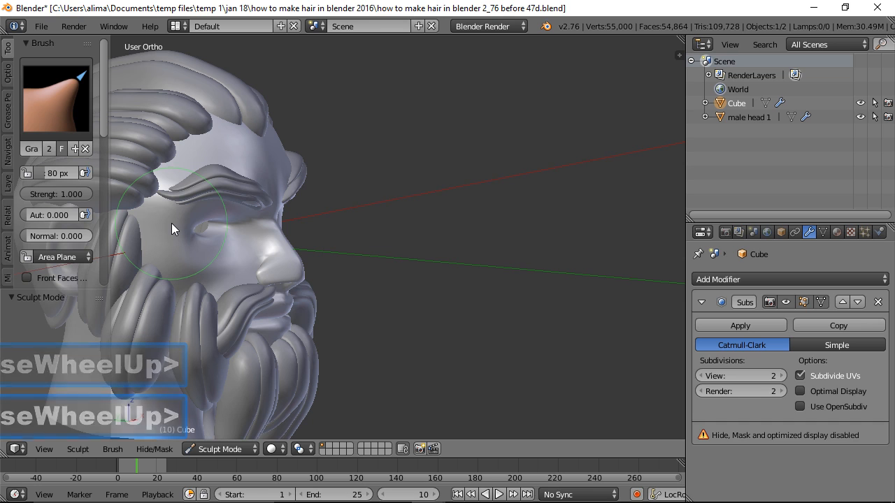
pyautogui.moveTo(185, 262); pyautogui.dragTo(447, 243, button='middle')
pyautogui.moveTo(355, 254); pyautogui.dragTo(411, 255, button='middle')
pyautogui.moveTo(343, 202); pyautogui.dragTo(337, 183)
pyautogui.moveTo(378, 205); pyautogui.dragTo(387, 184)
pyautogui.moveTo(386, 245)
pyautogui.mouseDown()
pyautogui.moveTo(395, 242)
pyautogui.moveTo(428, 287)
pyautogui.moveTo(435, 281)
pyautogui.mouseUp()
# - Reshape the chin and cheek beard strands from the front with the Grab brush, nudging the beard tip toward the middle
pyautogui.moveTo(537, 309); pyautogui.dragTo(406, 305, button='middle')
pyautogui.keyDown('shift'); pyautogui.moveTo(575, 278); pyautogui.dragTo(410, 243, button='middle'); pyautogui.keyUp('shift')
pyautogui.moveTo(302, 342)
pyautogui.mouseDown()
pyautogui.moveTo(325, 403)
pyautogui.moveTo(338, 406)
pyautogui.moveTo(358, 358)
pyautogui.mouseUp()
pyautogui.click(343, 332)
pyautogui.moveTo(276, 319)
pyautogui.mouseDown()
pyautogui.moveTo(237, 315)
pyautogui.moveTo(246, 326)
pyautogui.moveTo(235, 305)
pyautogui.moveTo(259, 303)
pyautogui.moveTo(257, 312)
pyautogui.mouseUp()
pyautogui.click(228, 284)
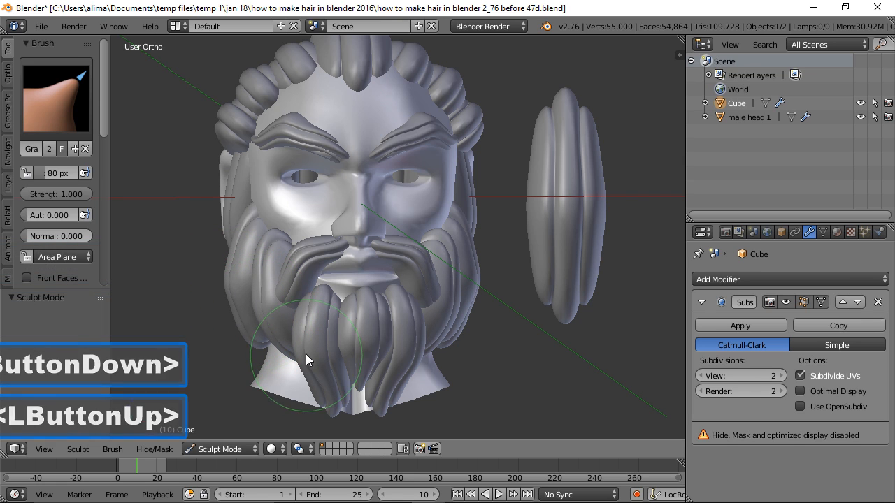
pyautogui.moveTo(328, 407); pyautogui.dragTo(340, 409)
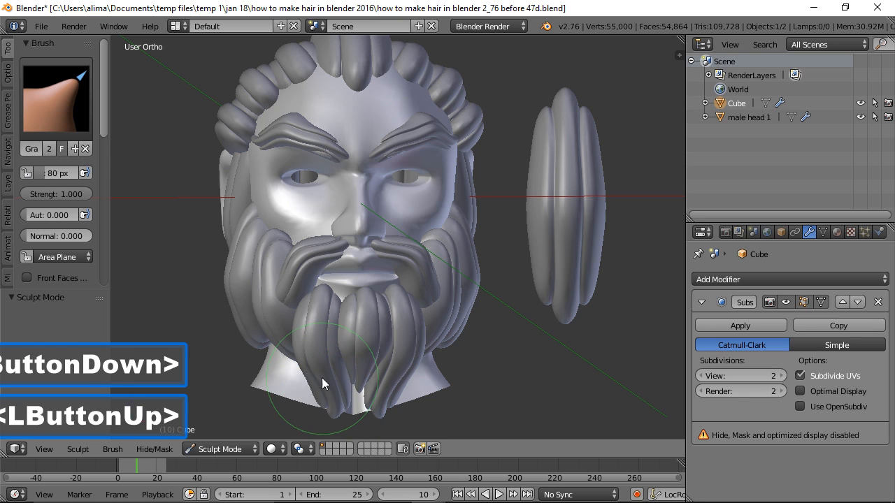
pyautogui.click(324, 376)
pyautogui.moveTo(384, 341); pyautogui.dragTo(411, 286)
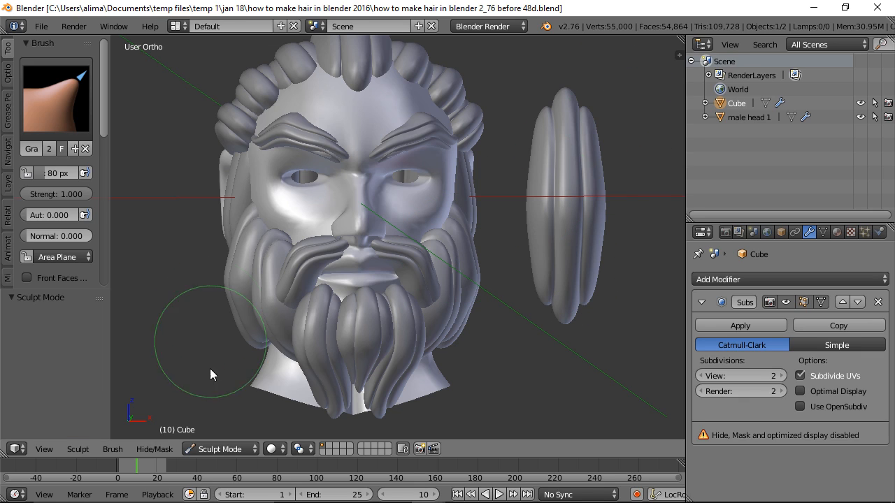
# - Switch the hair mesh to Edit Mode and reveal its hidden hair strands
pyautogui.click(242, 449)
pyautogui.click(234, 418)
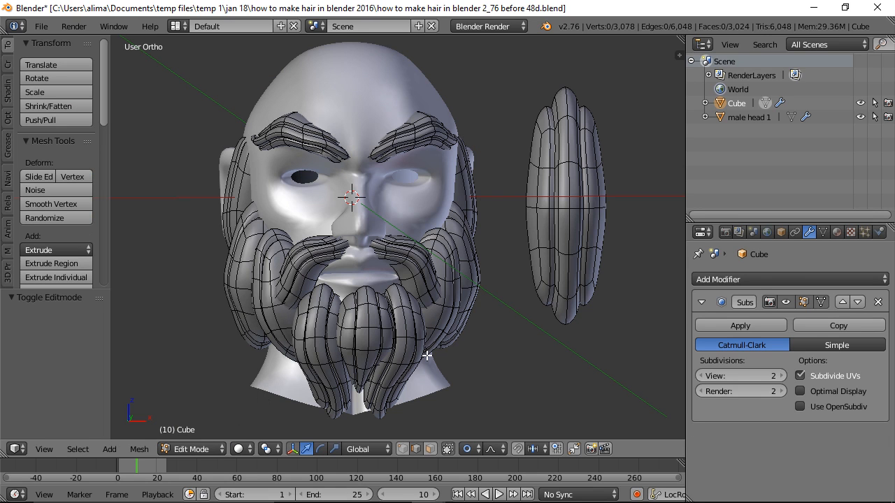
pyautogui.press('alt')
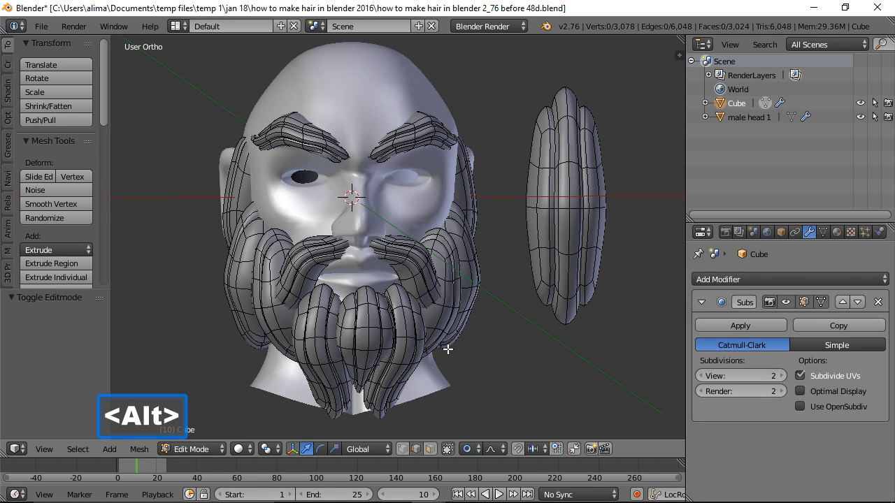
pyautogui.hotkey('alt', 'h')
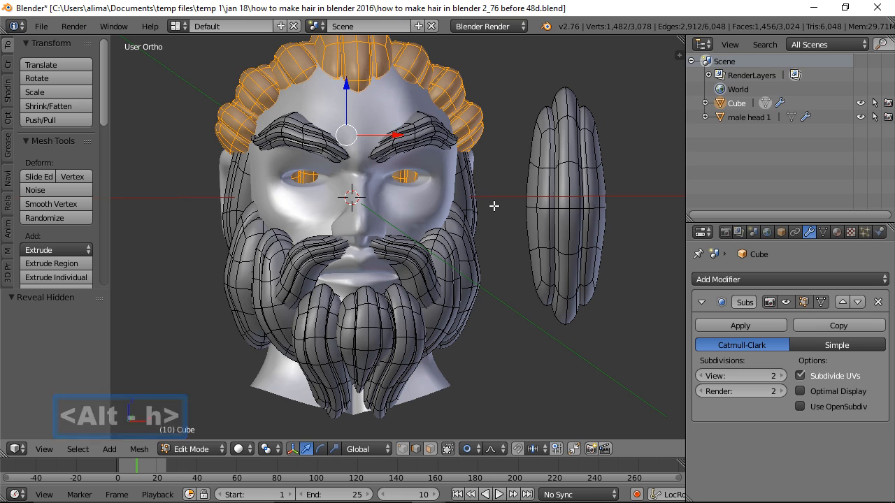
# - Clear the selection, select the whole spare strand beside the head and delete its faces
pyautogui.press('a')
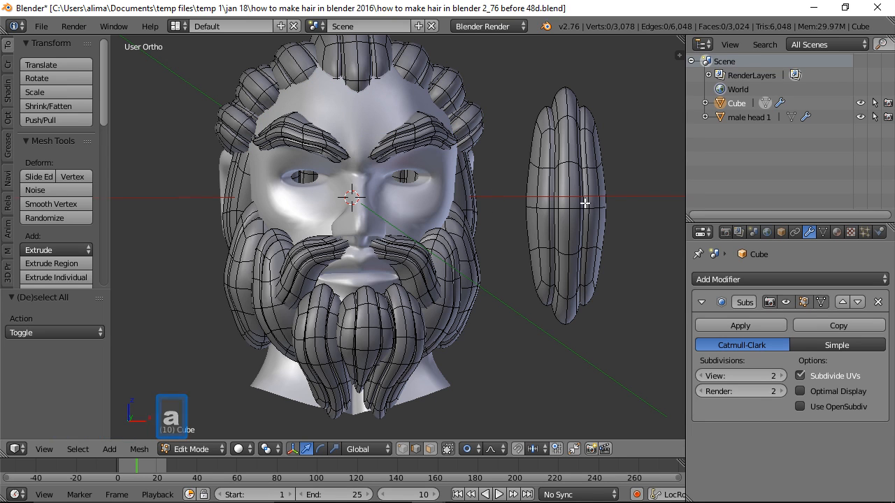
pyautogui.press('l')
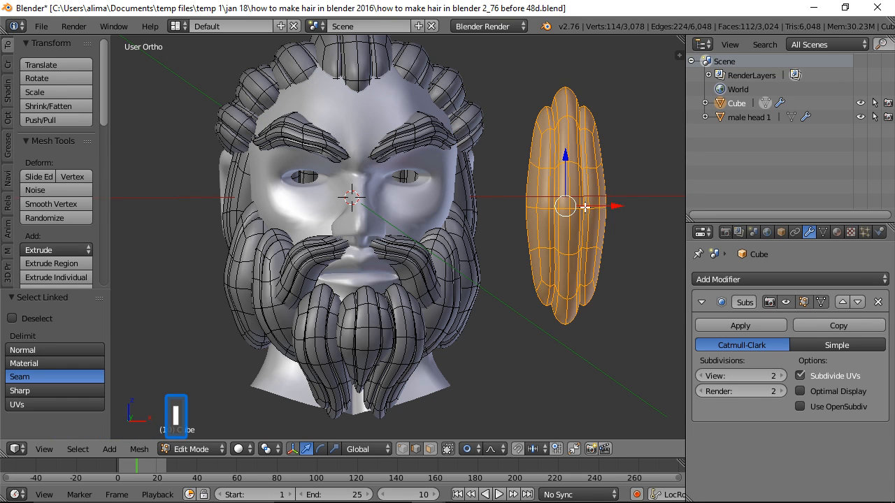
pyautogui.press('x')
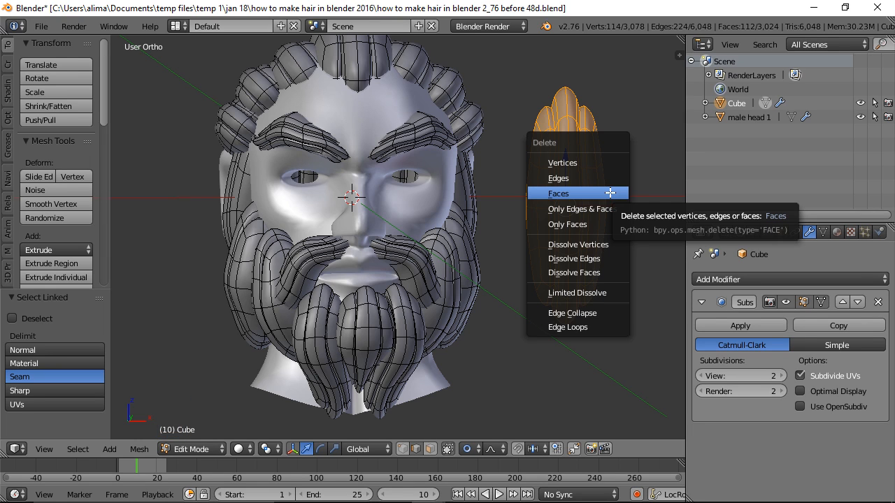
pyautogui.click(610, 193)
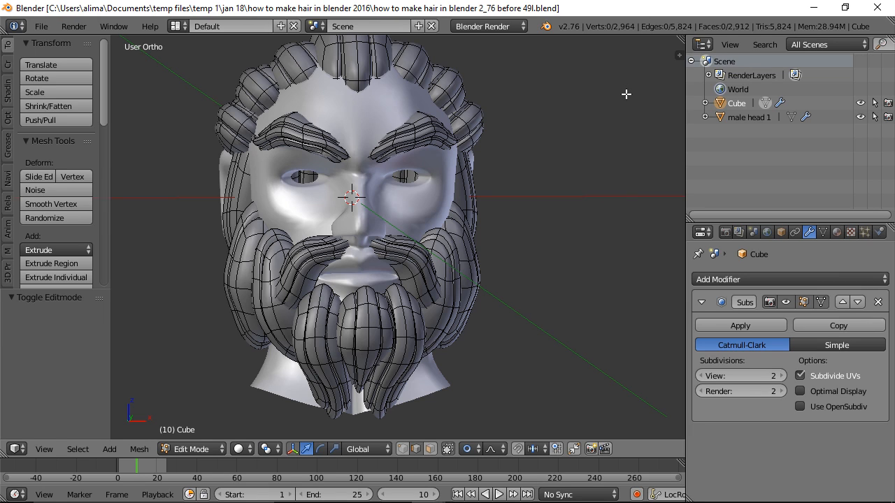
# - Return the hair mesh to Sculpt Mode and frame the whole head with its hair and beard
pyautogui.click(211, 451)
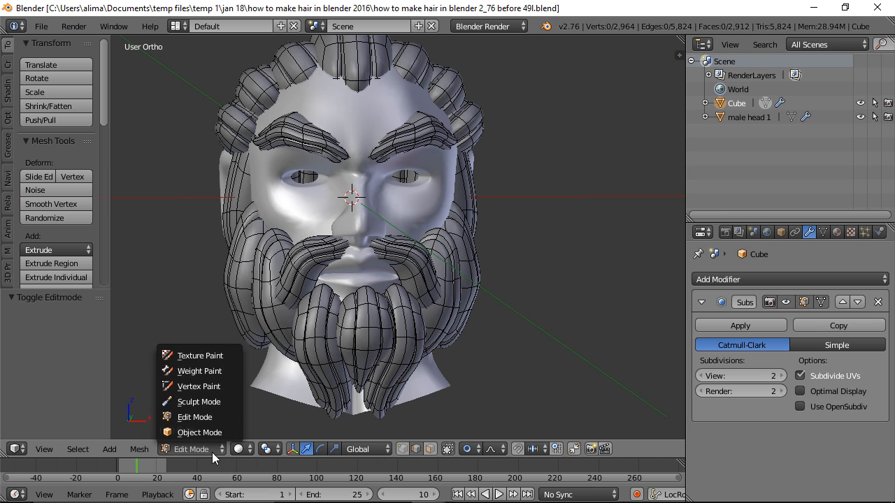
pyautogui.click(223, 394)
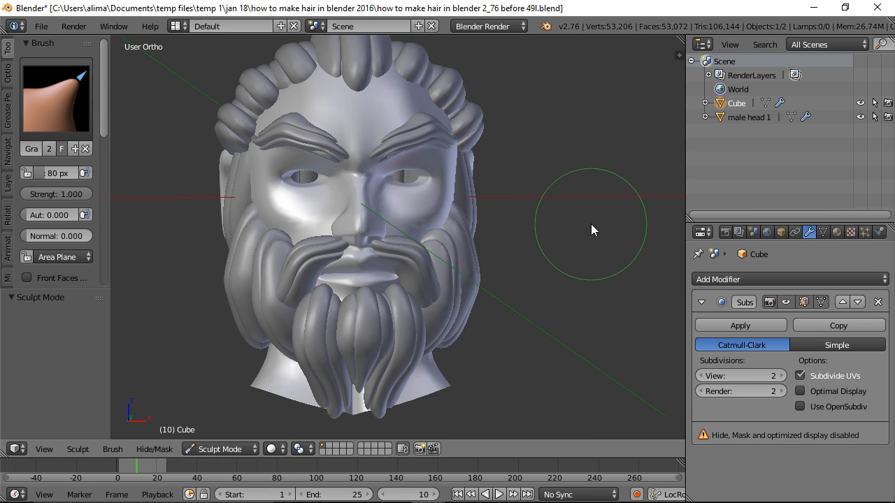
pyautogui.moveTo(591, 200)
pyautogui.keyDown('ctrl'); pyautogui.mouseDown(button='middle')
pyautogui.moveTo(588, 244)
pyautogui.moveTo(519, 232)
pyautogui.moveTo(576, 231)
pyautogui.moveTo(515, 241)
pyautogui.moveTo(561, 241)
pyautogui.mouseUp(button='middle'); pyautogui.keyUp('ctrl')
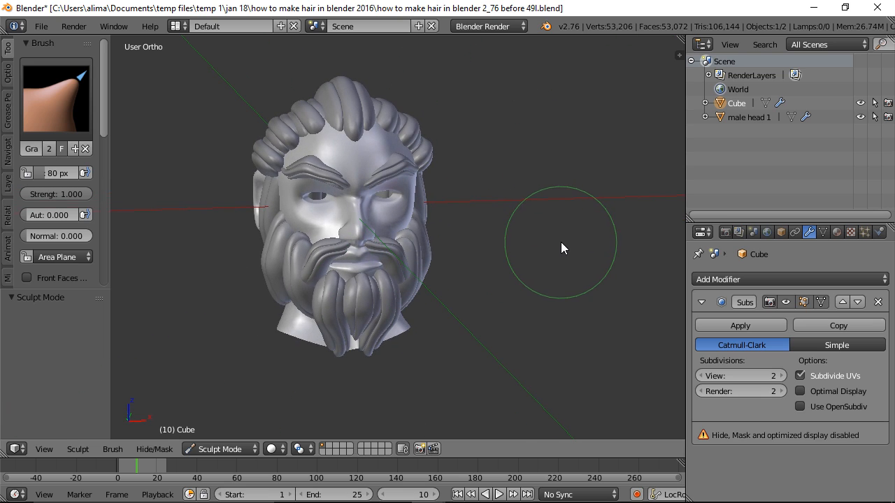